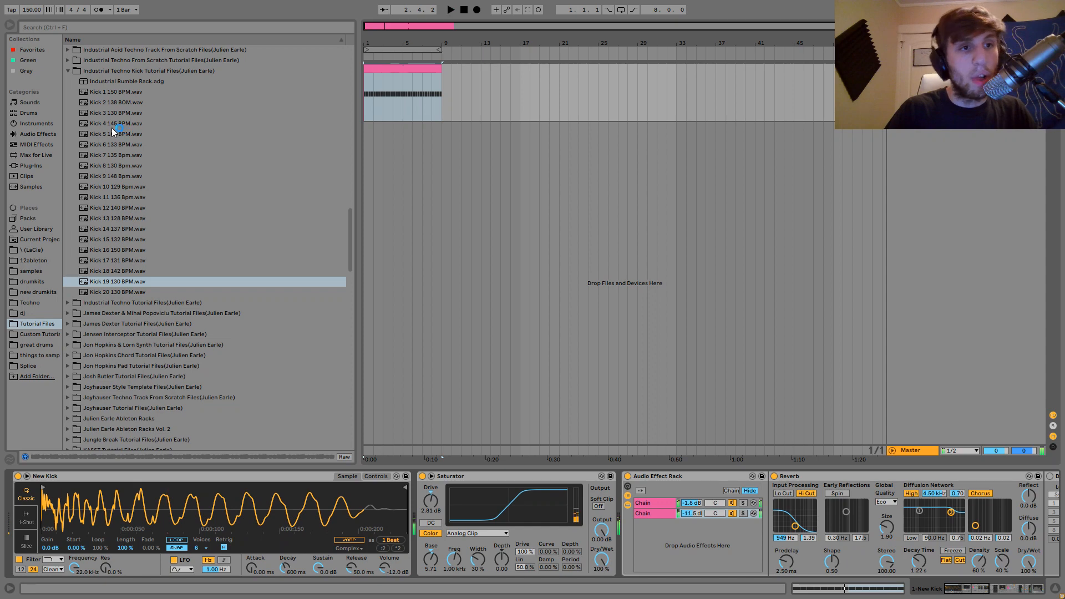
Audition the kick samples in the Industrial Techno Kick Tutorial Files folder, from Kick 3 130 BPM through Kick 16 150 BPM.
left_click(104, 113)
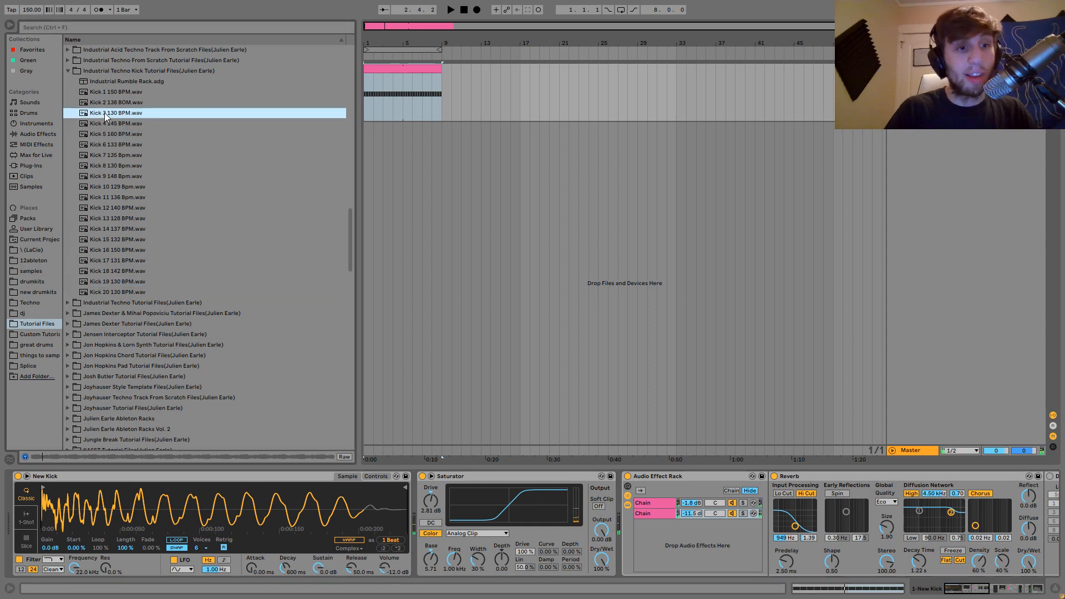
left_click(113, 144)
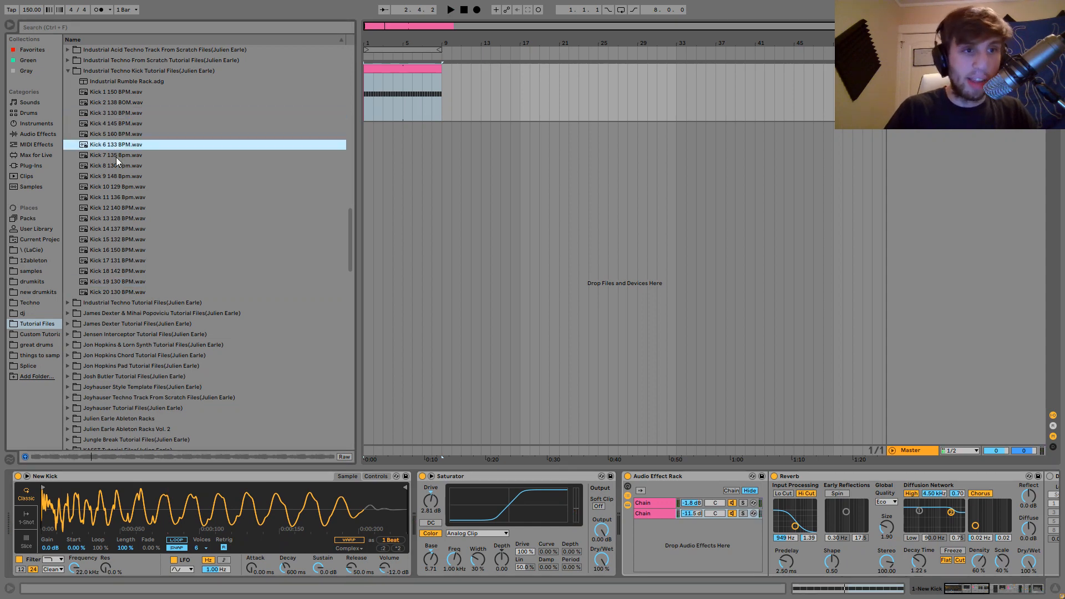
left_click(116, 156)
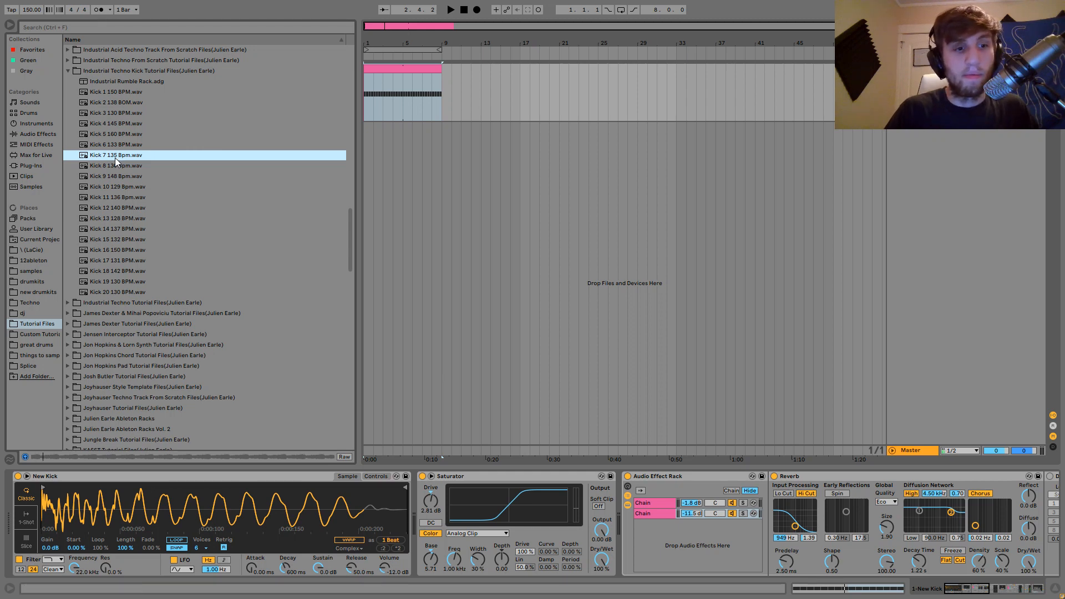
key("Down")
key("Down")
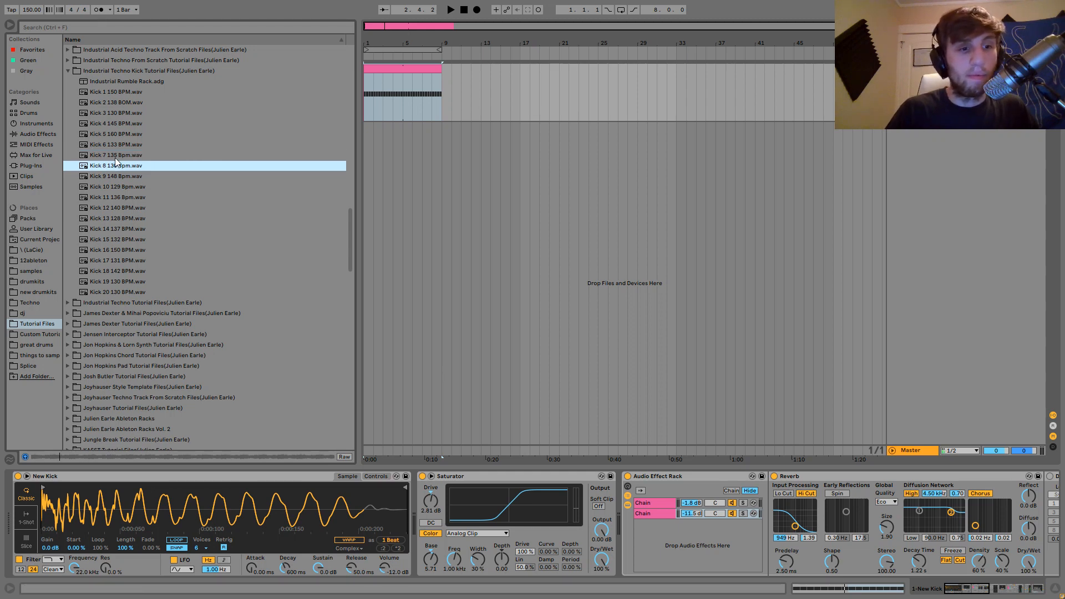
key("Down")
key("Down")
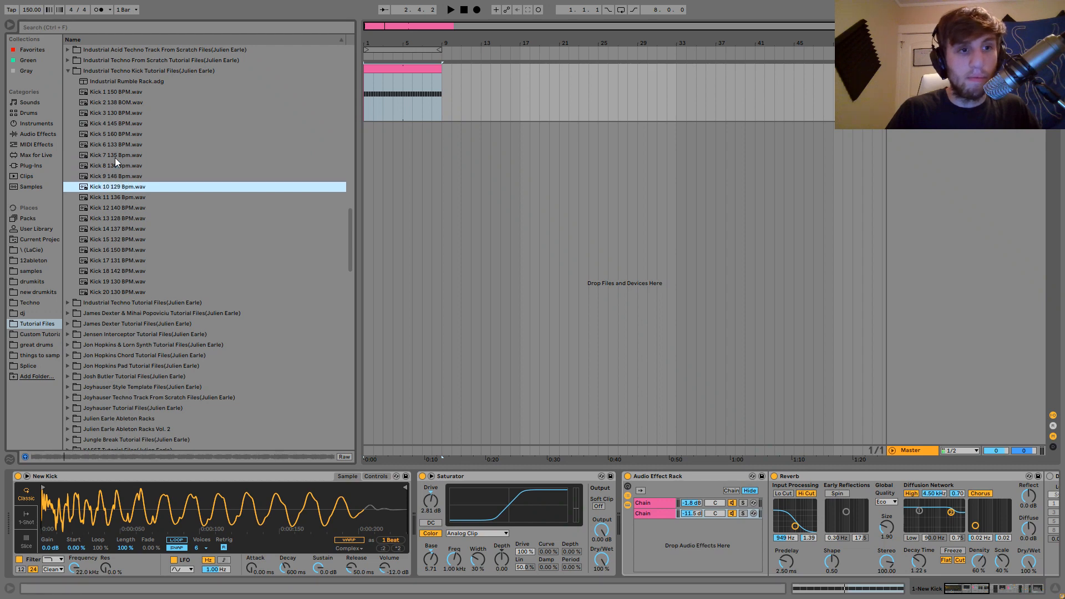
key("Down")
key("Down")
key("Down")
key("Down")
key("Down")
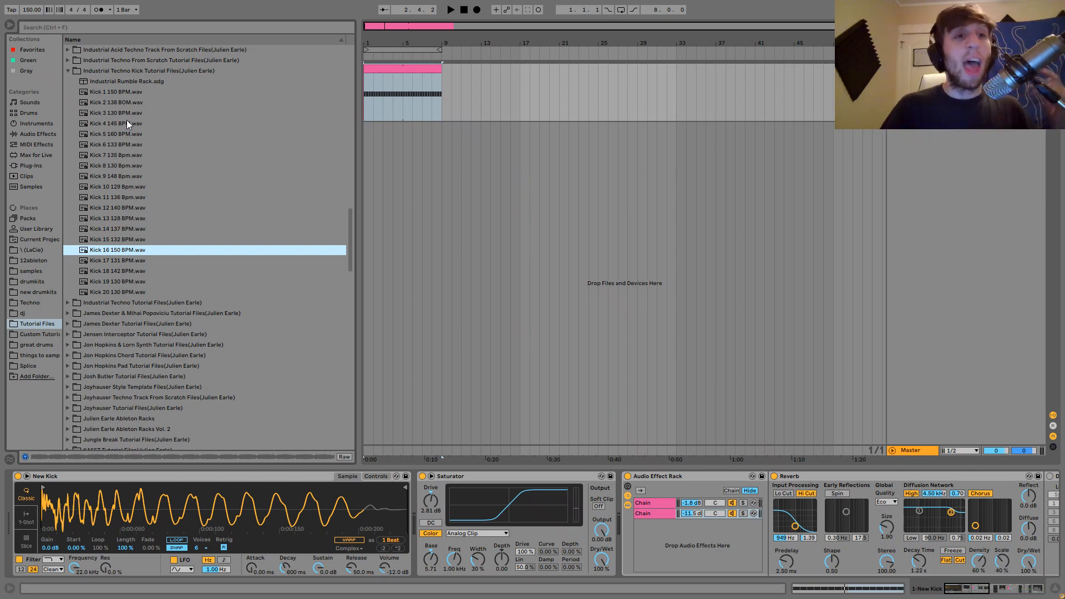
Select the Industrial Rumble Rack.adg preset, then look through the New Kick track's device chain and the second chain of its Audio Effect Rack.
left_click(118, 82)
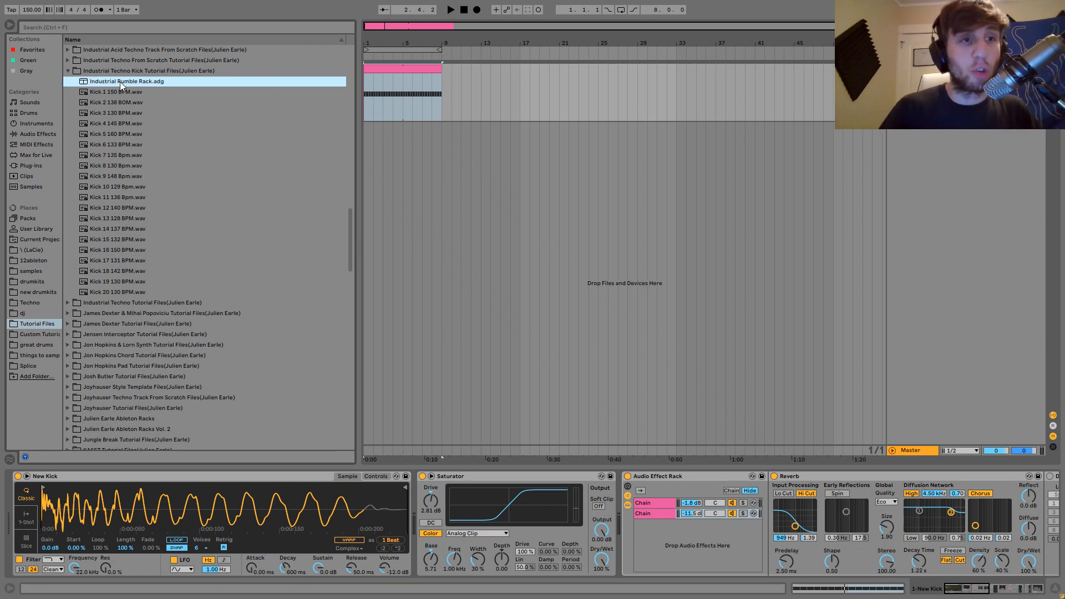
left_click(633, 518)
scroll(634, 518, "right", 3)
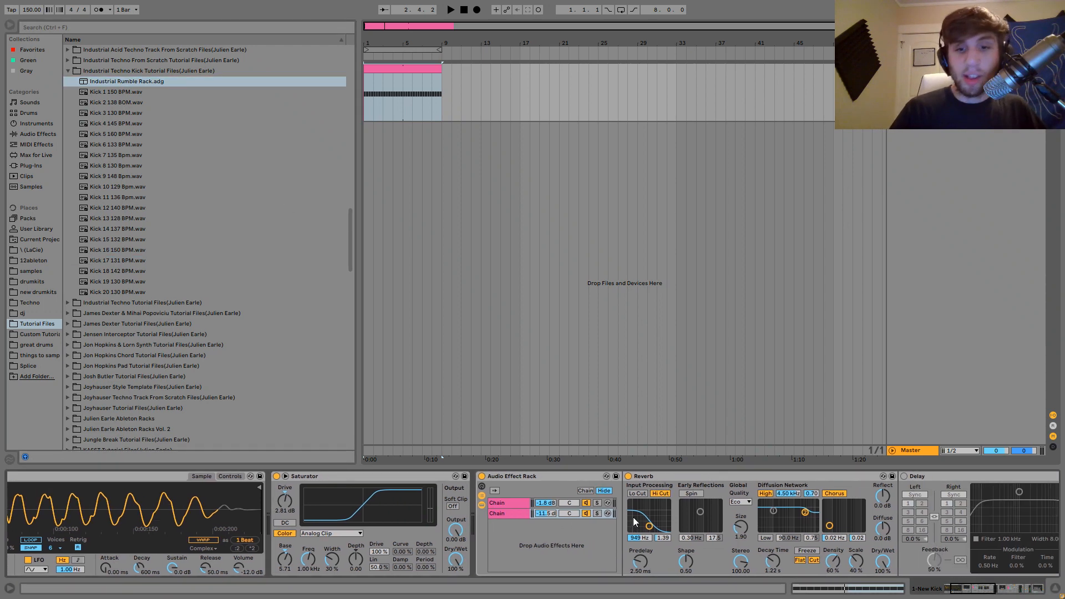
scroll(634, 517, "left", 3)
left_click(647, 514)
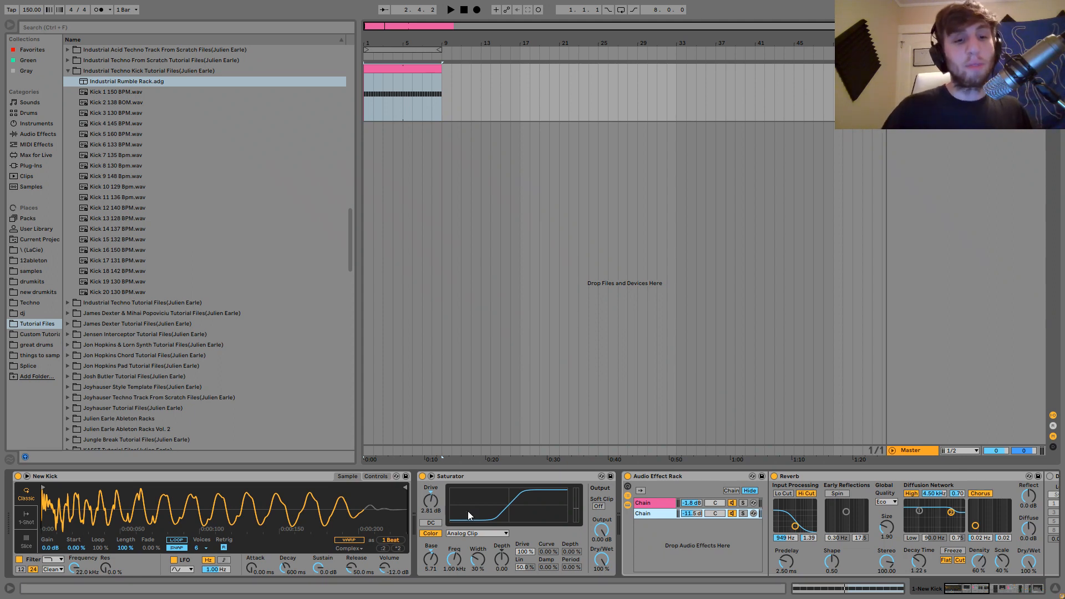
left_click(176, 548)
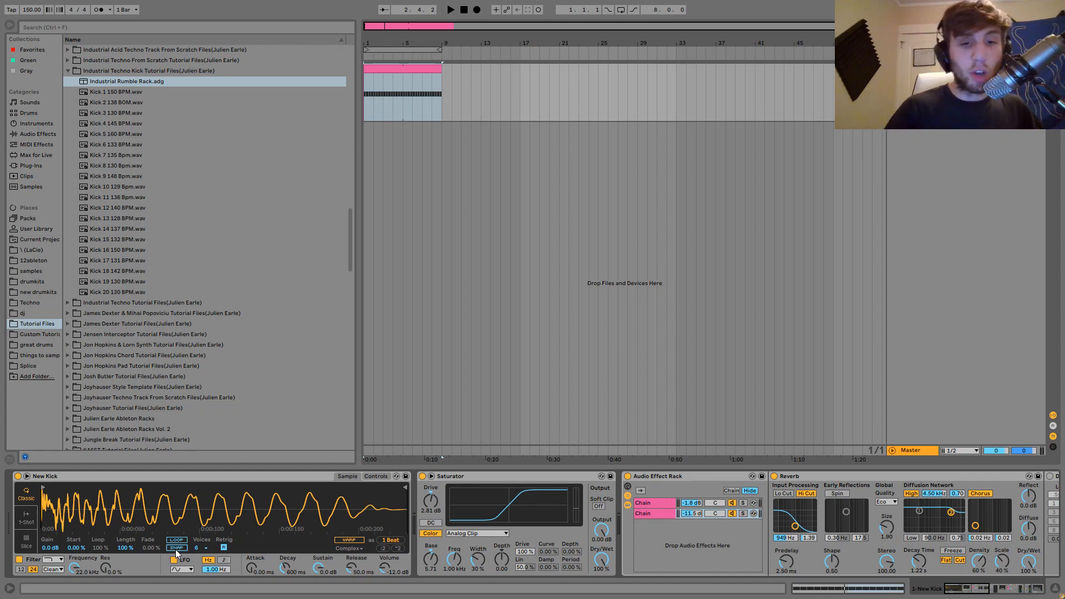
scroll(175, 549, "right", 15)
scroll(176, 550, "left", 15)
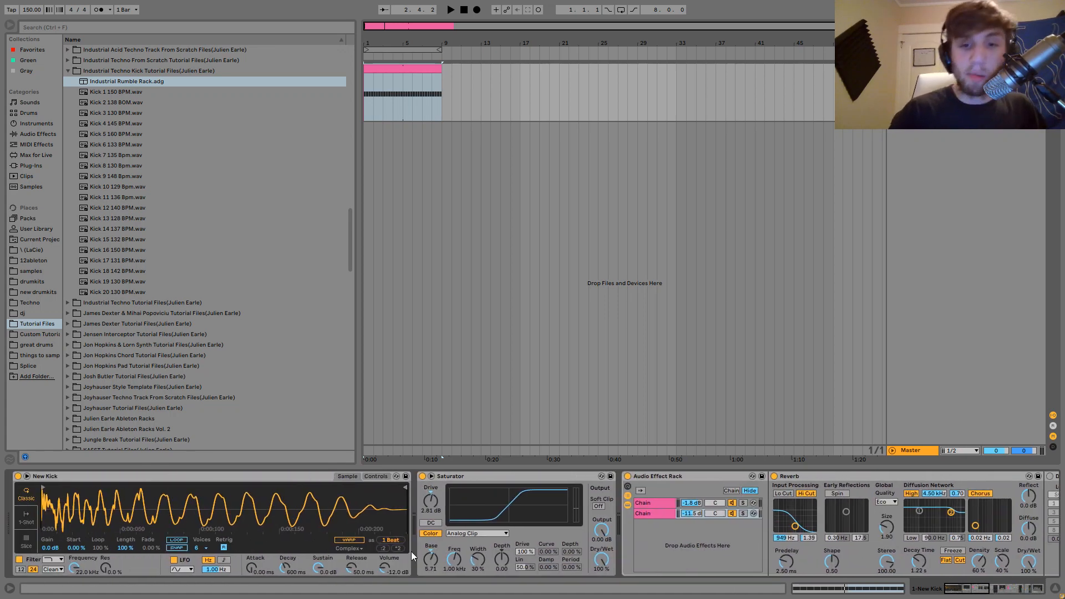
scroll(504, 540, "right", 3)
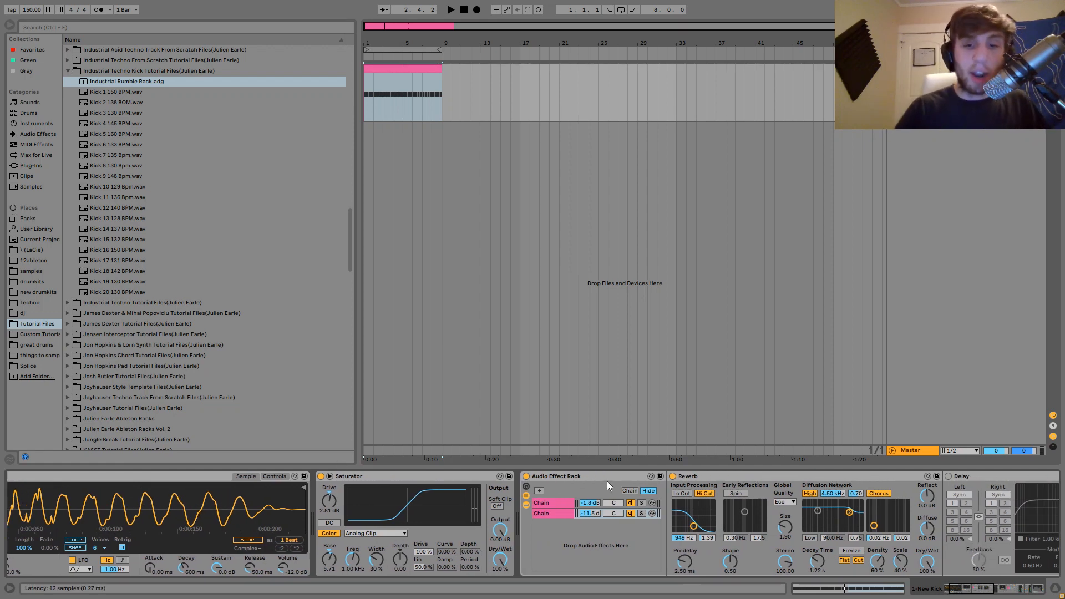
Play the first chain of the Audio Effect Rack in solo, then the second chain in solo.
left_click(554, 503)
left_click(642, 502)
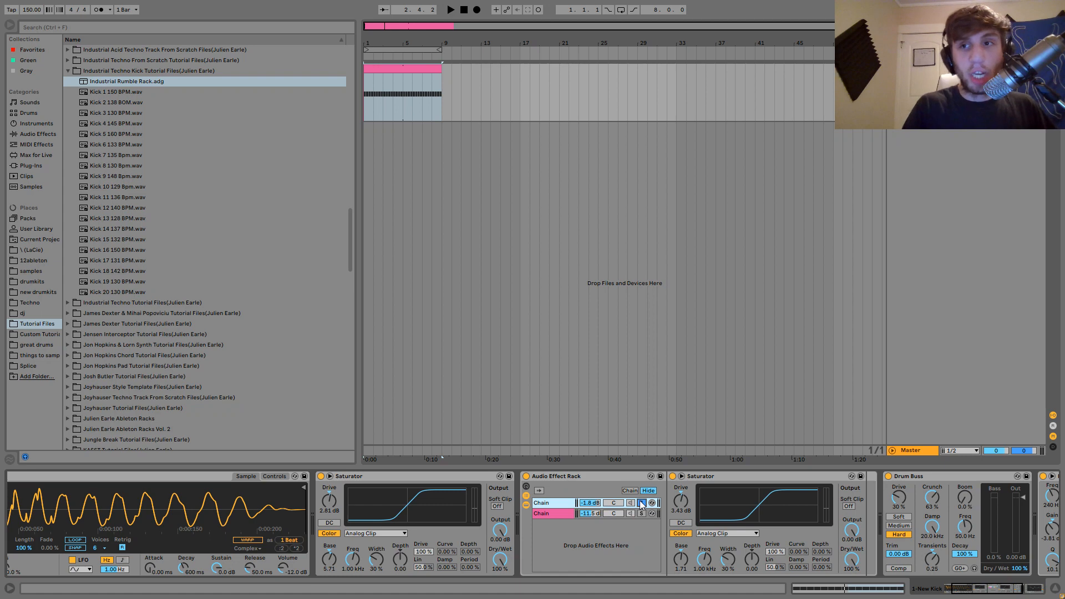
key("space")
left_click(642, 514)
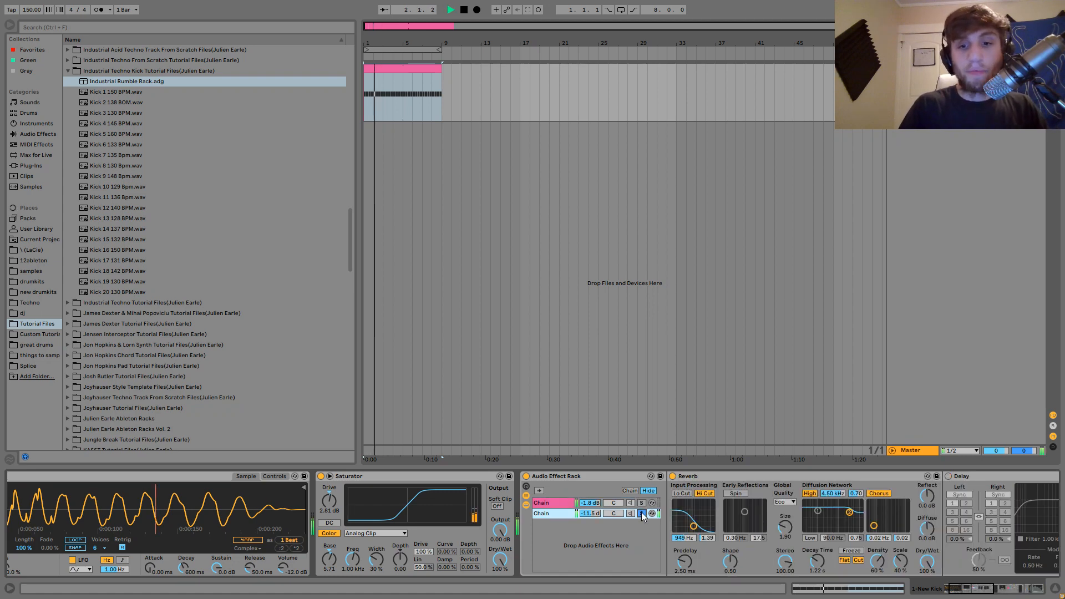
key("space")
Turn off the Reverb and turn on the Delay in the rack's second chain, and play the result.
scroll(545, 526, "right", 3)
scroll(541, 514, "right", 15)
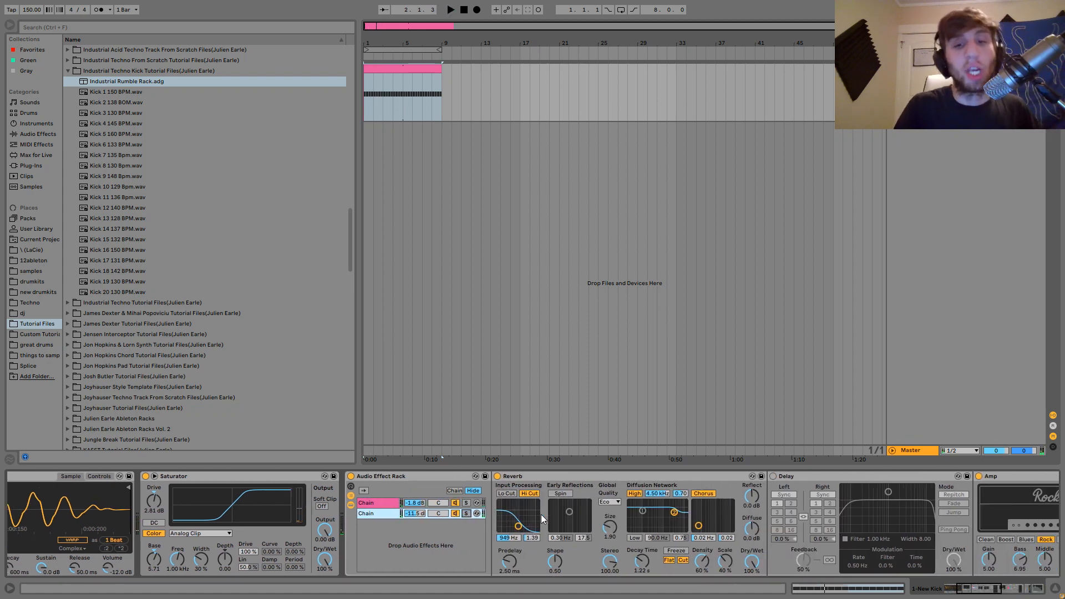
scroll(541, 514, "left", 8)
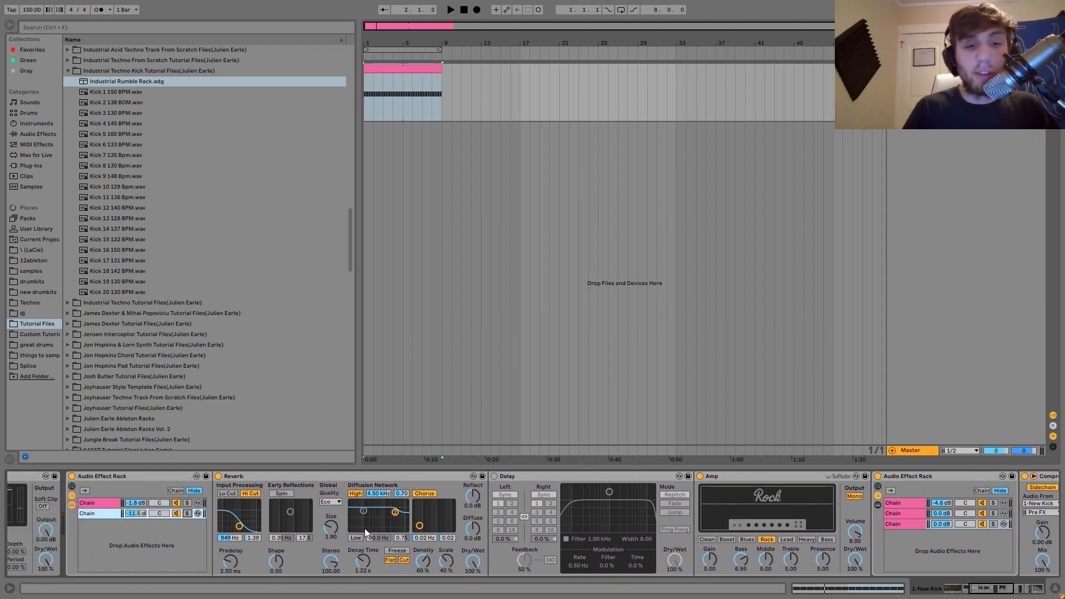
left_click(218, 476)
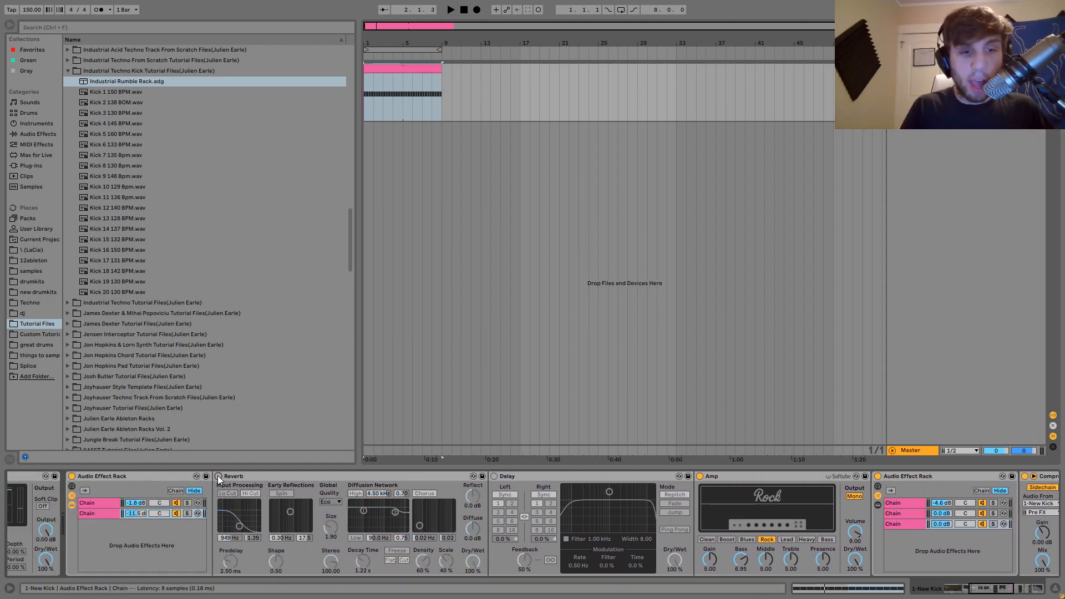
left_click(495, 476)
key("space")
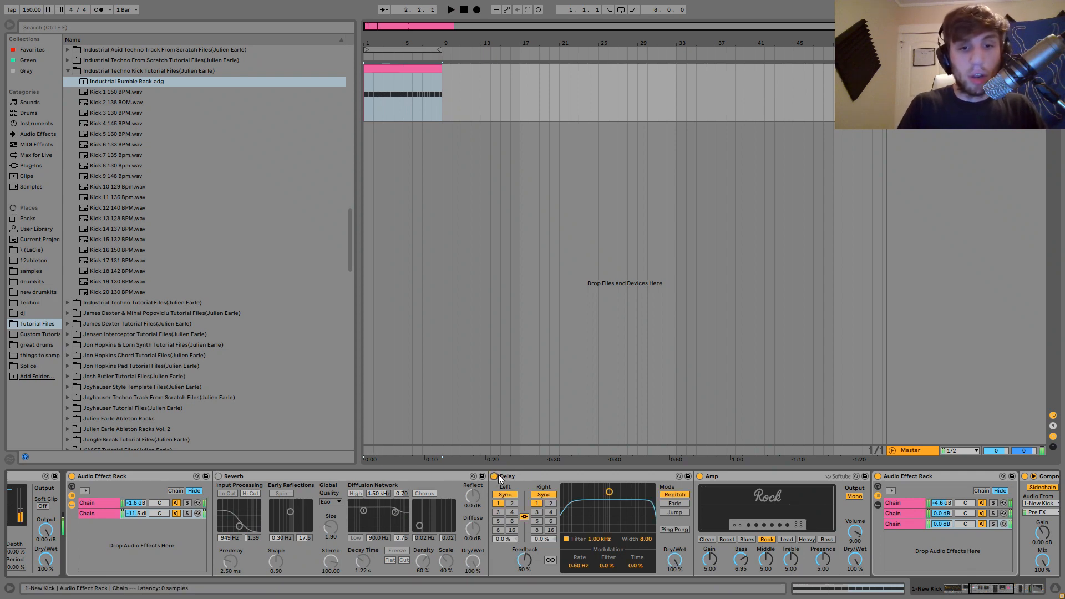
Turn the Delay off and the Reverb back on in the second chain, and play the rumble.
left_click(494, 476)
key("space")
left_click(219, 477)
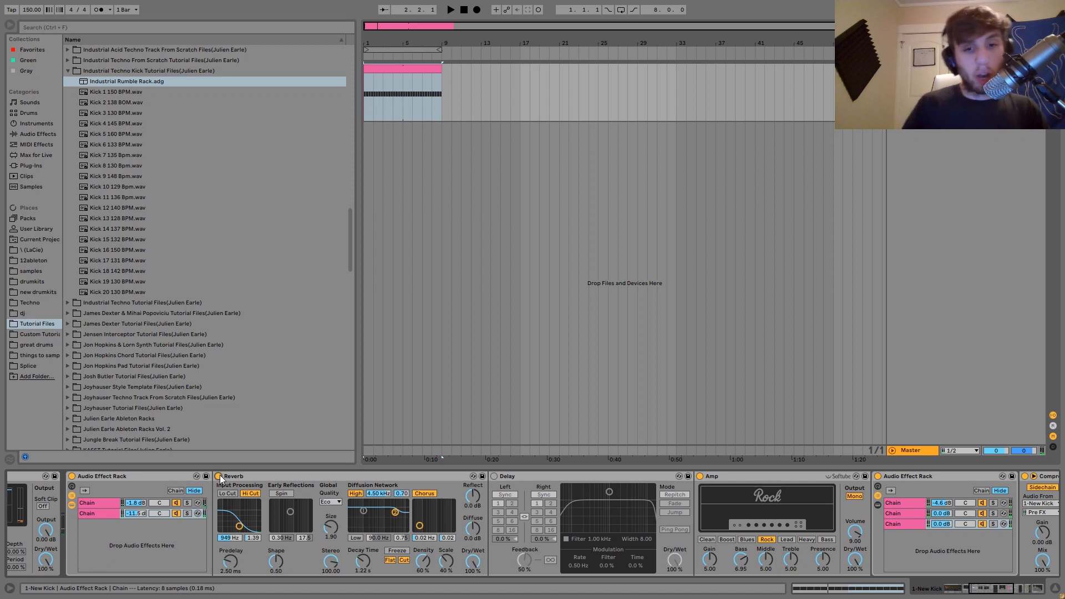
key("space")
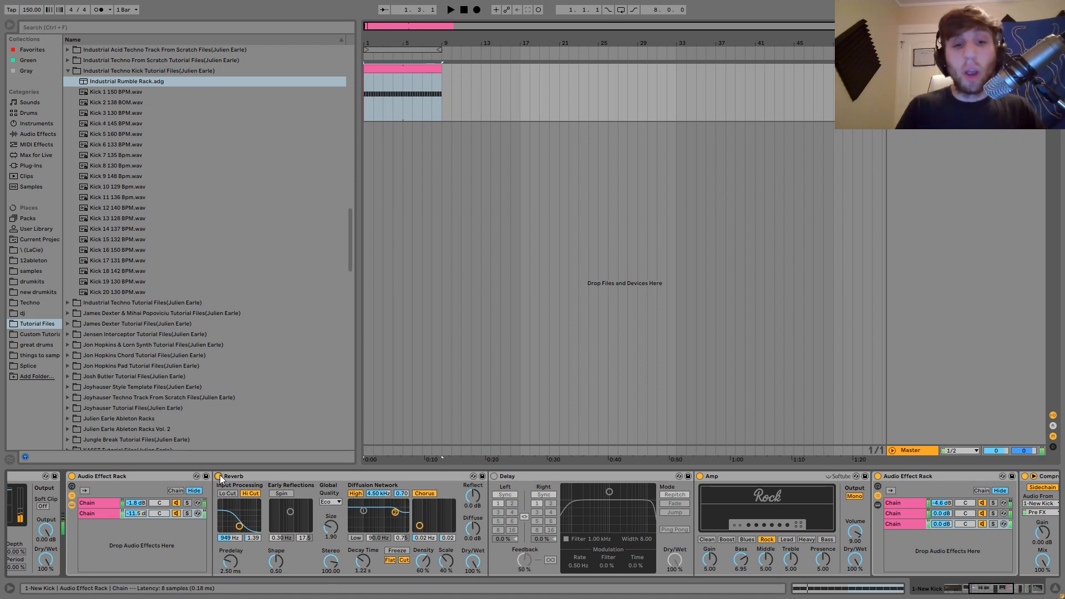
Select the Amp device set to Rock in the rumble chain and listen to the playback.
scroll(738, 518, "down", 3)
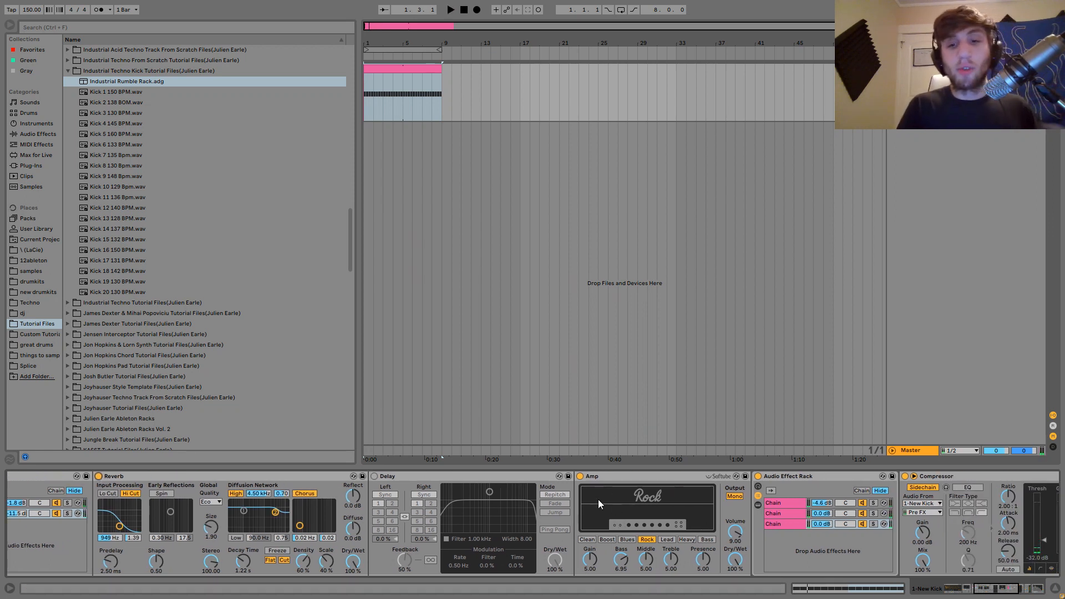
left_click(599, 477)
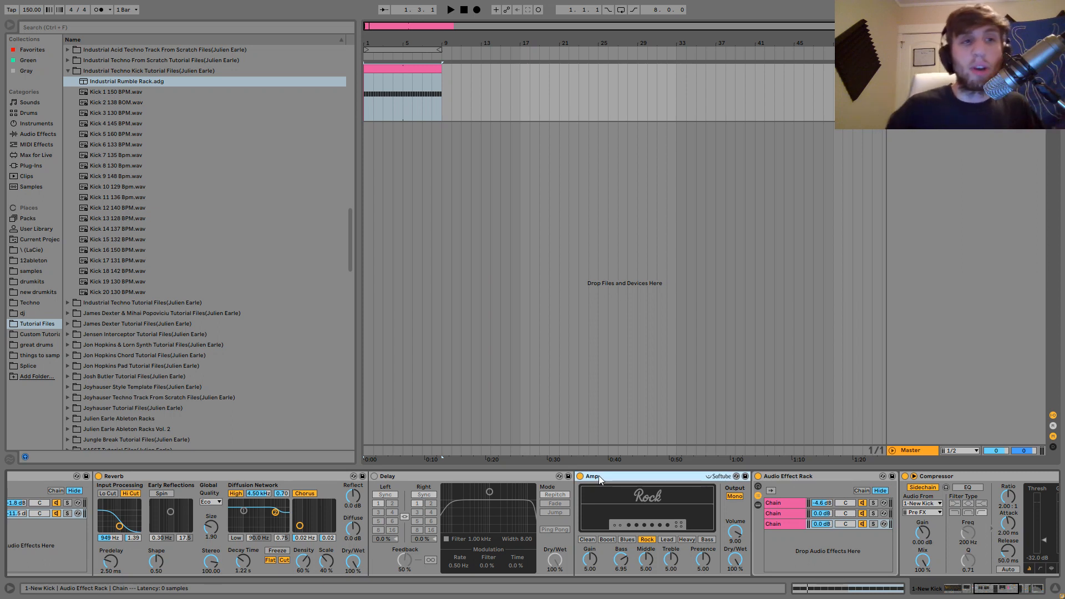
key("space")
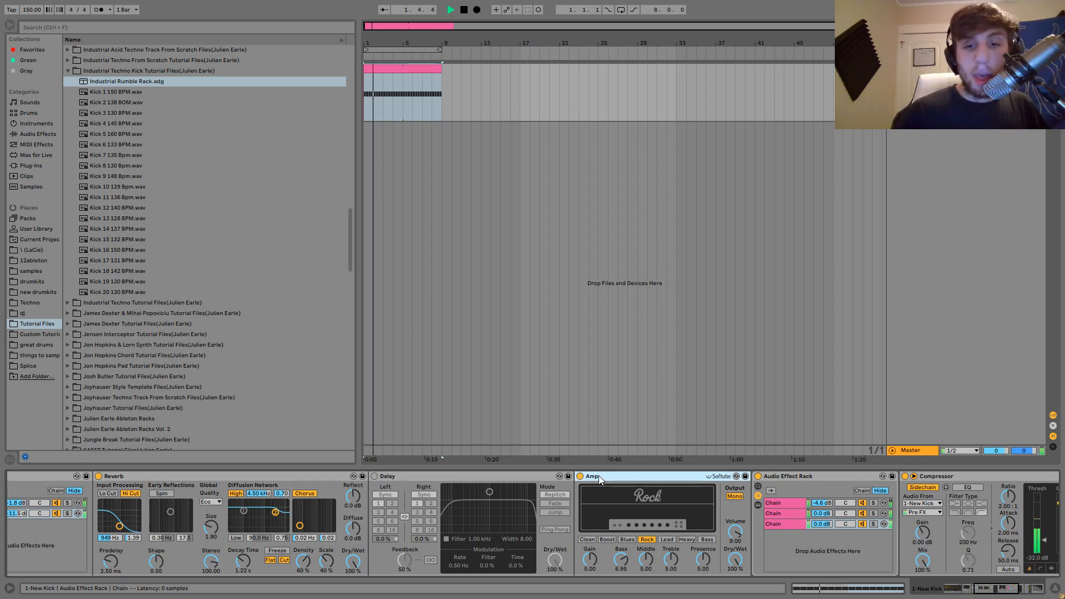
Bypass the three-chain Audio Effect Rack after the Amp and play the rumble without it.
left_click(780, 476)
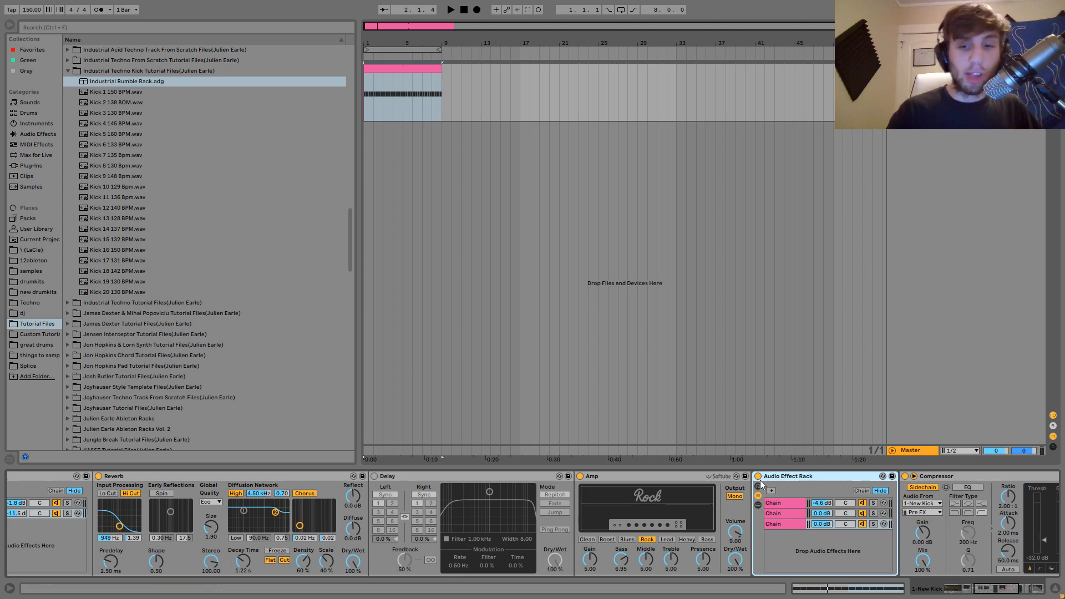
left_click(758, 476)
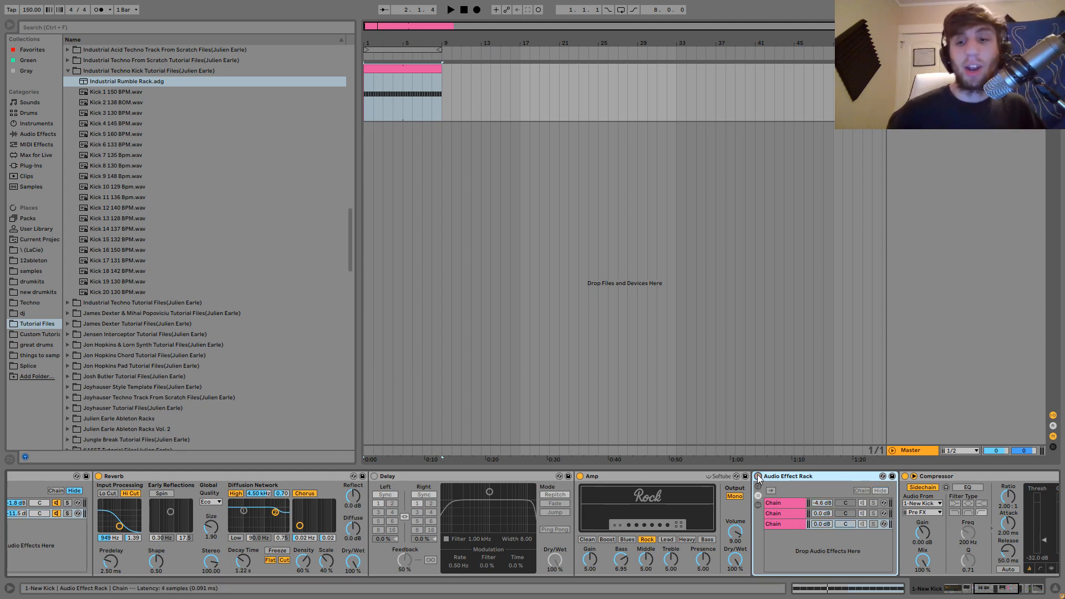
key("space")
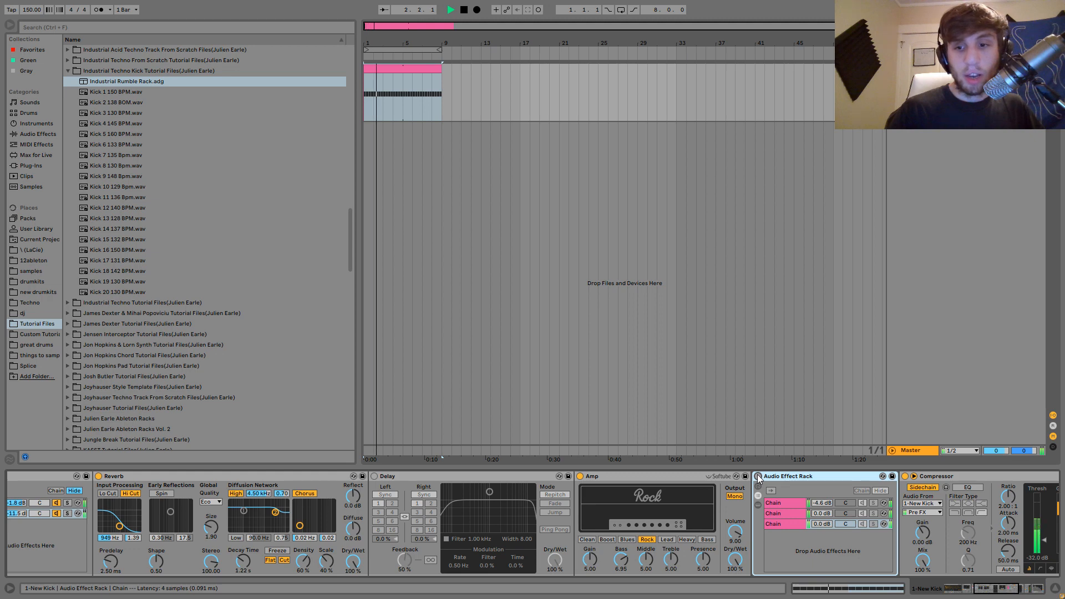
key("space")
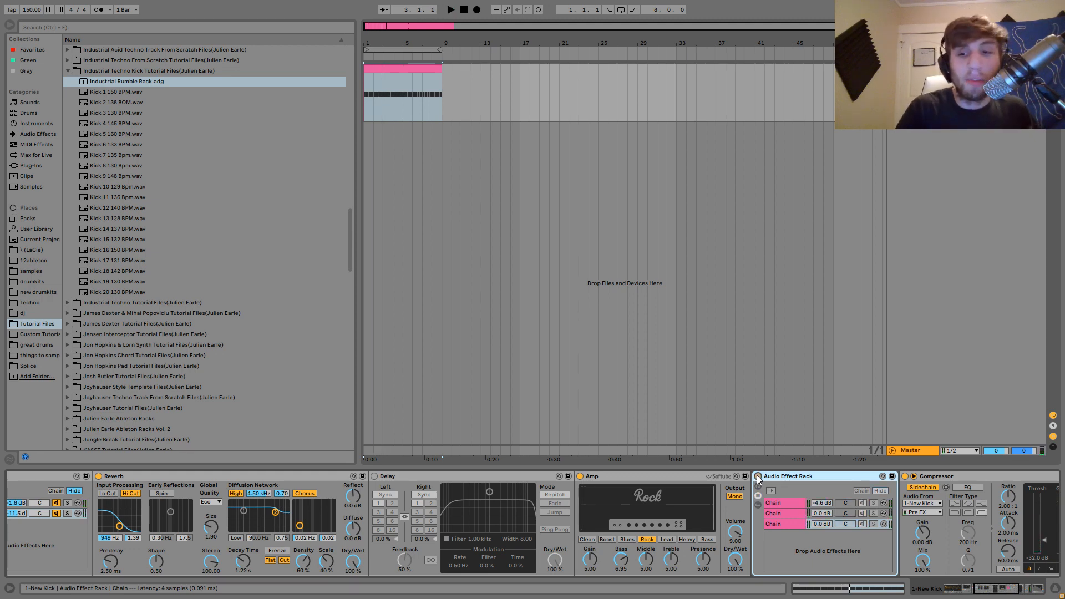
key("space")
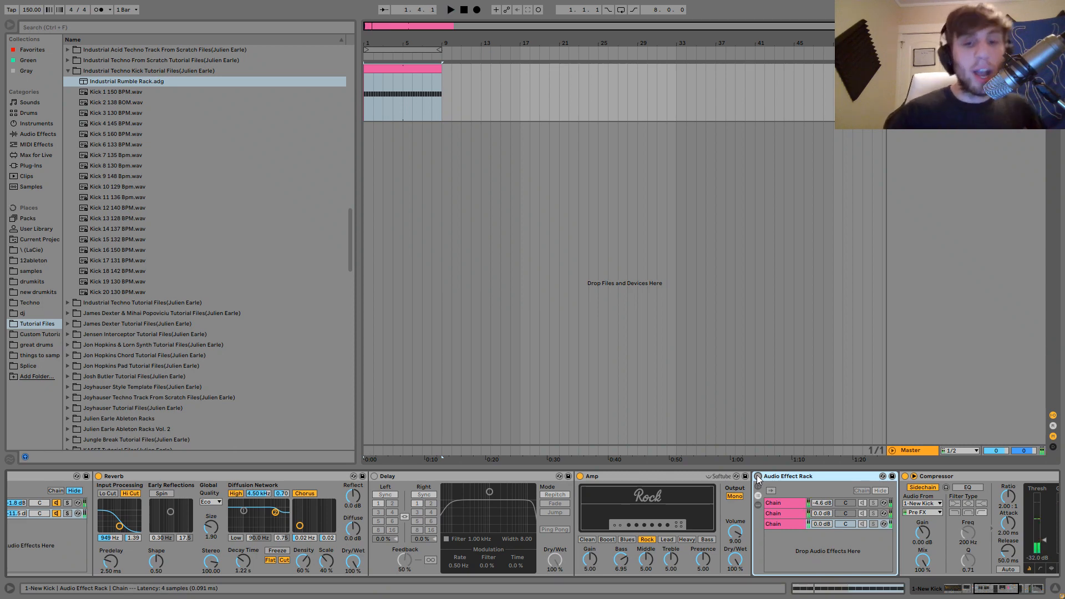
Compare the rumble with the three-chain Audio Effect Rack enabled and bypassed, leaving the rack enabled.
left_click(758, 477)
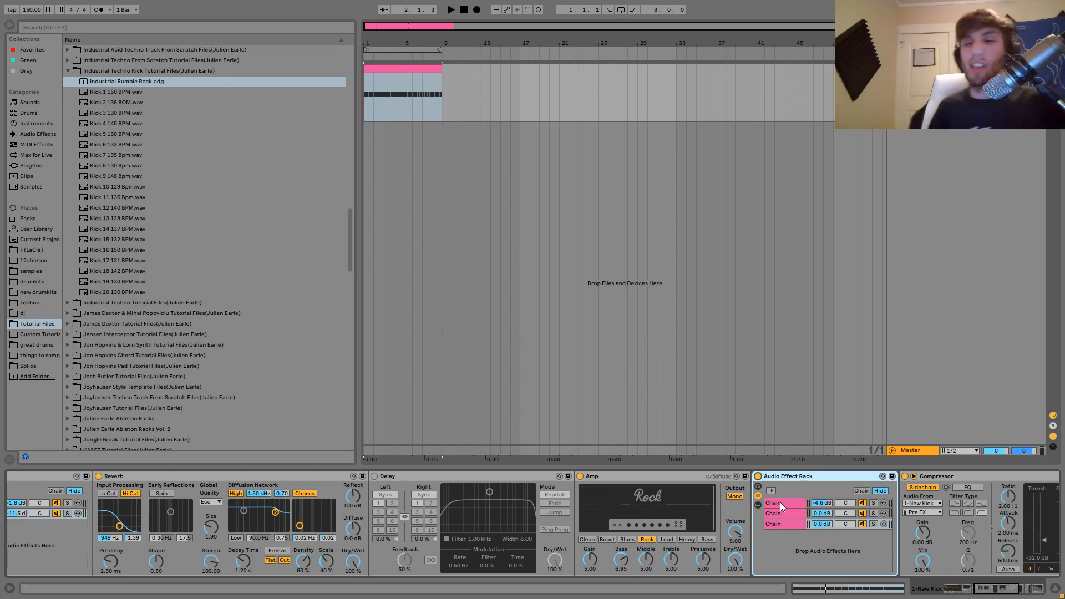
key("space")
left_click(758, 476)
left_click(758, 476)
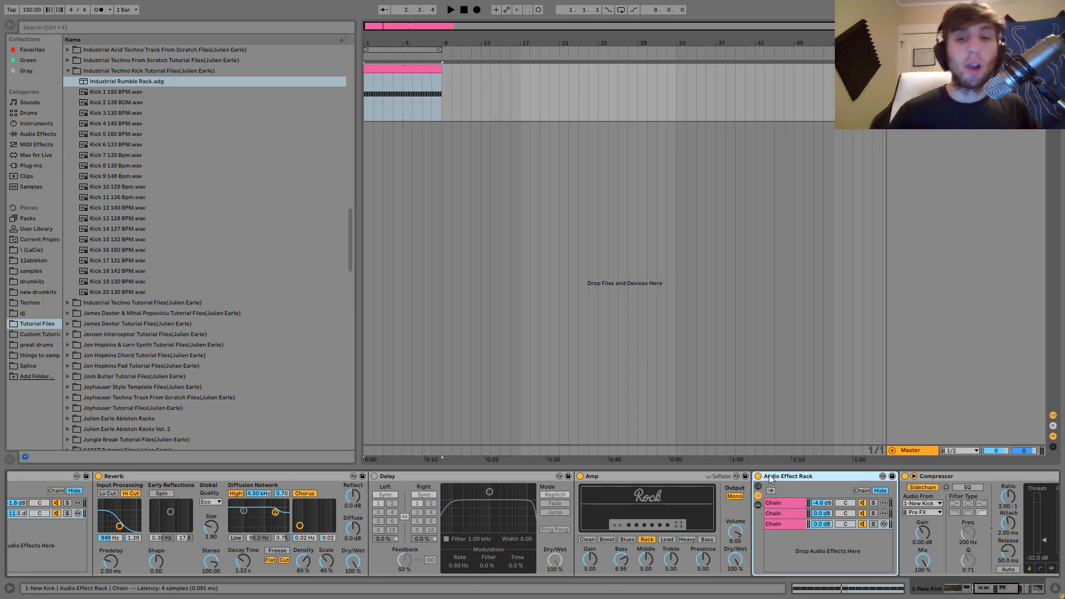
left_click(759, 477)
key("space")
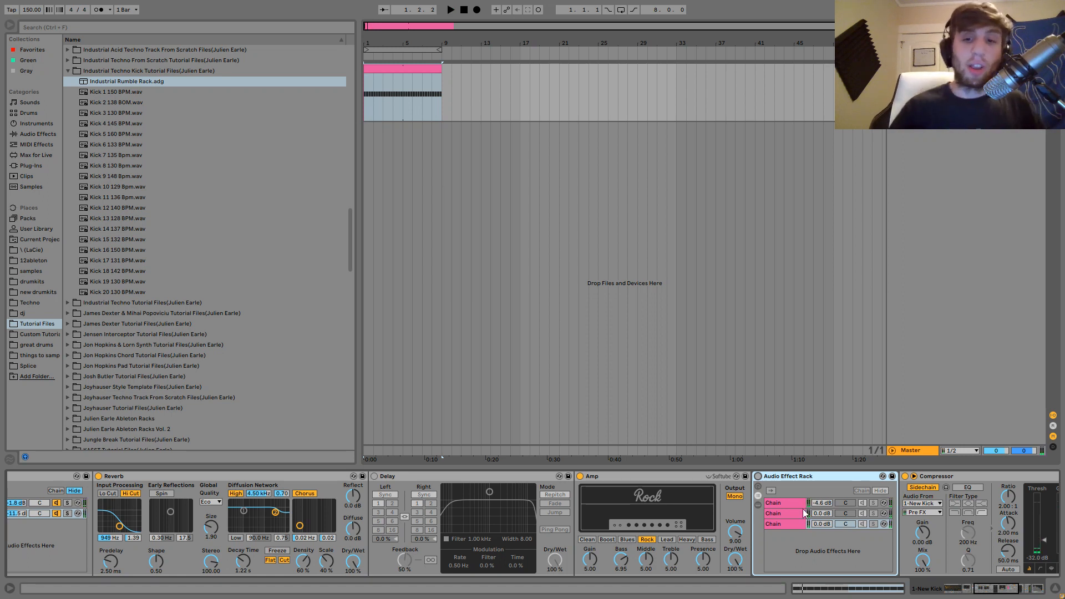
left_click(758, 476)
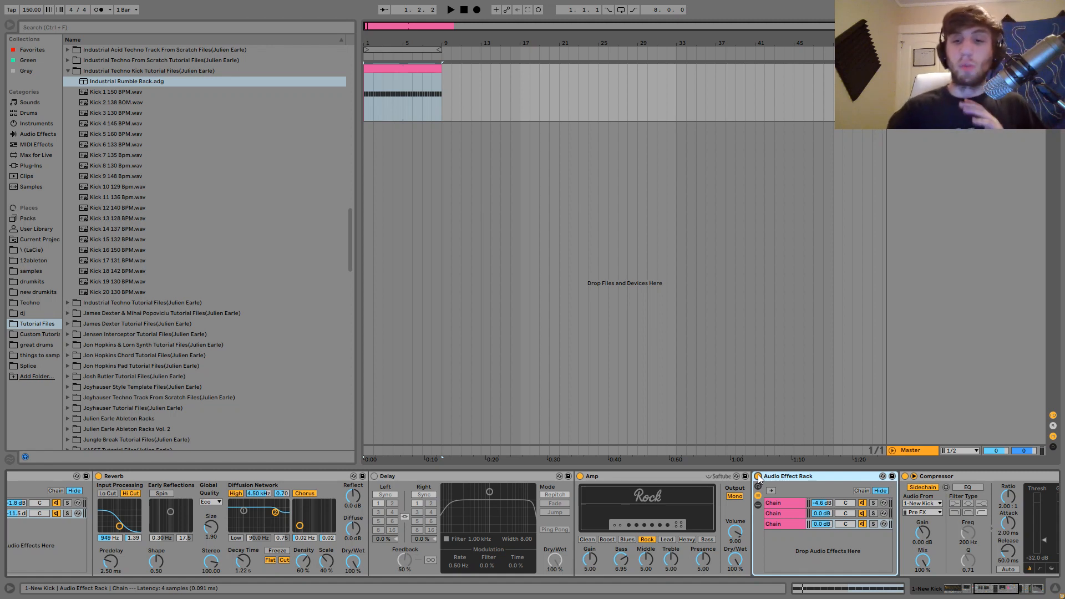
Select and solo the first chain of the three-chain Audio Effect Rack after the Amp, and play it.
left_click(628, 475)
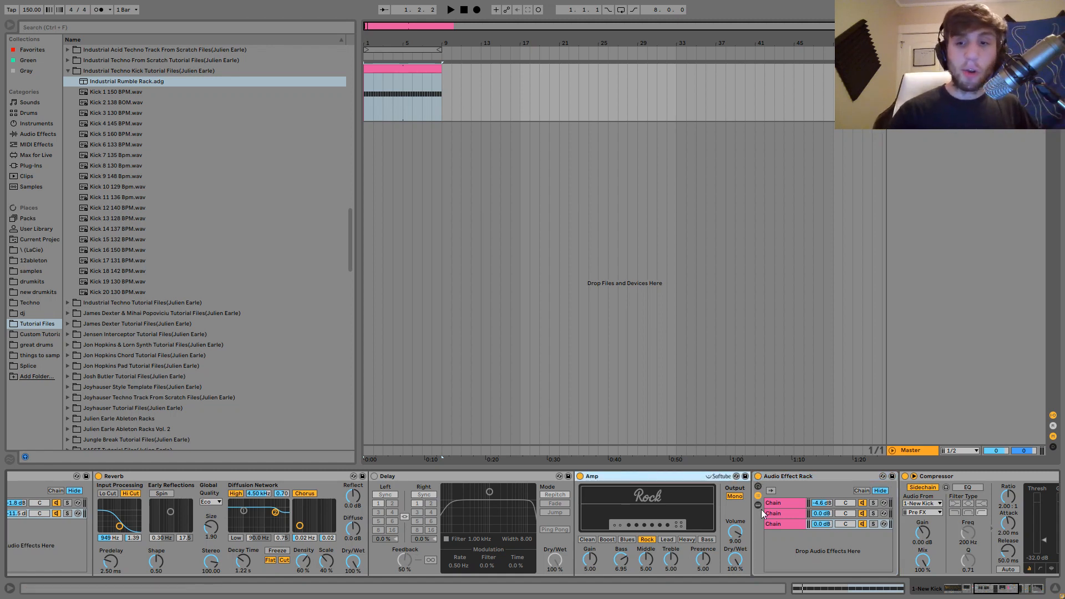
scroll(761, 509, "right", 3)
left_click(685, 504)
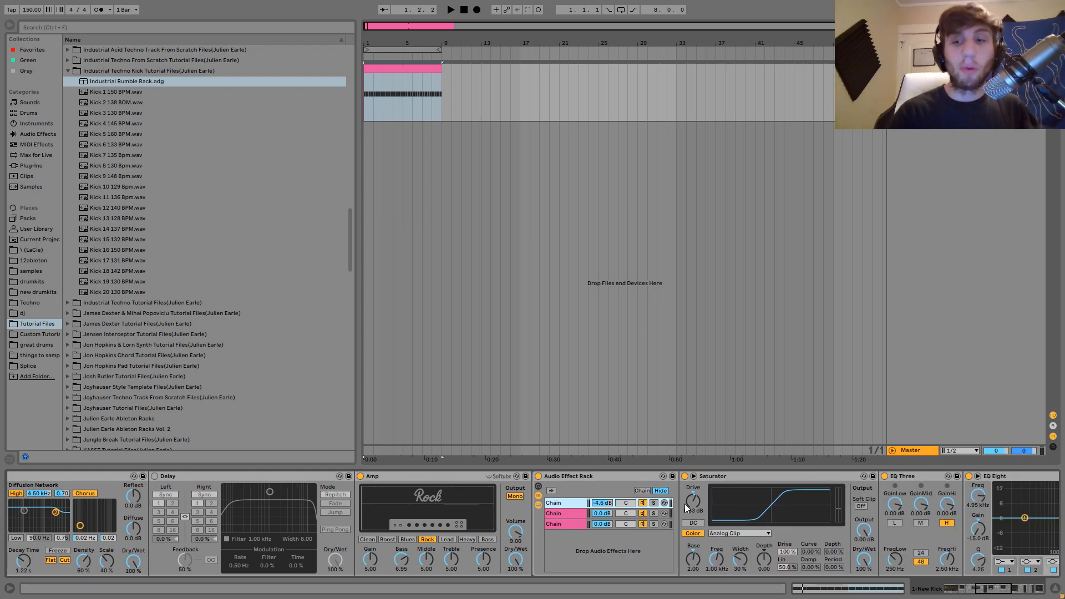
left_click(654, 503)
key("space")
key("space")
scroll(391, 513, "left", 5)
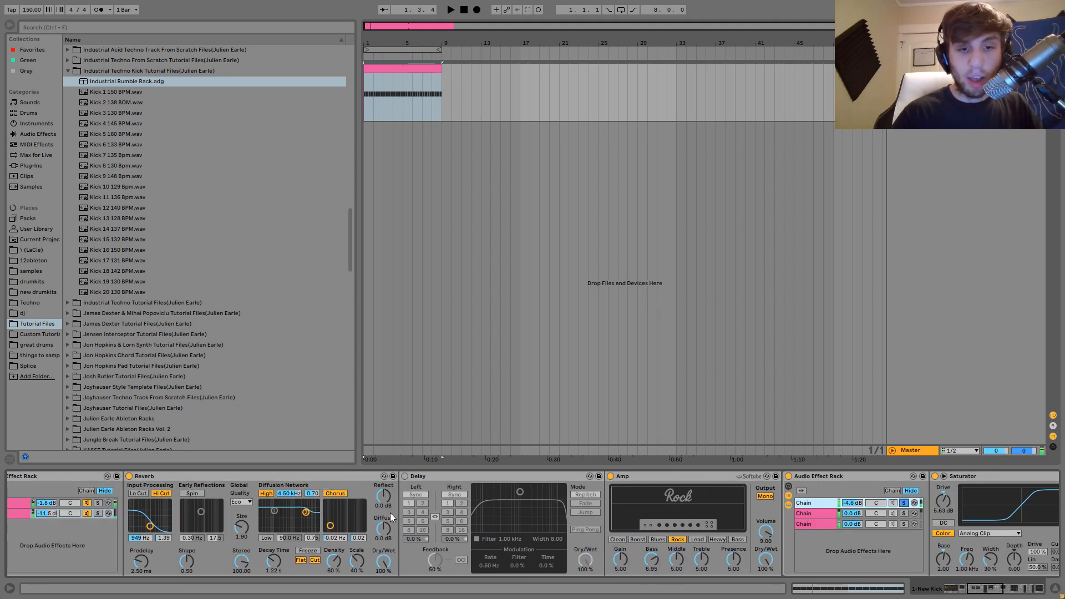
Replay the soloed first chain of the three-chain Audio Effect Rack and bring its devices into view.
key("space")
scroll(111, 512, "right", 8)
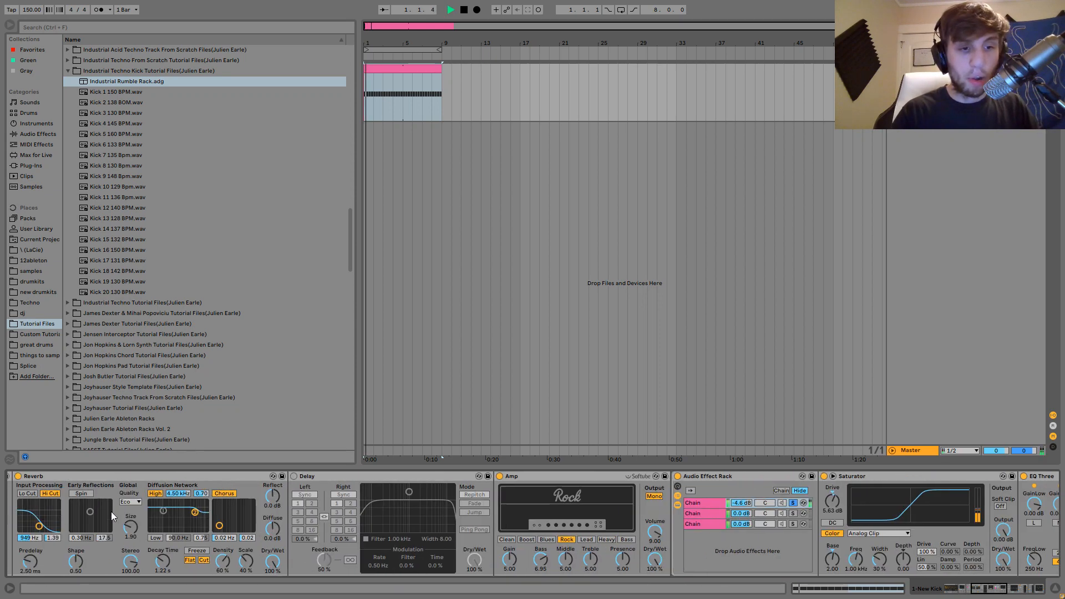
key("space")
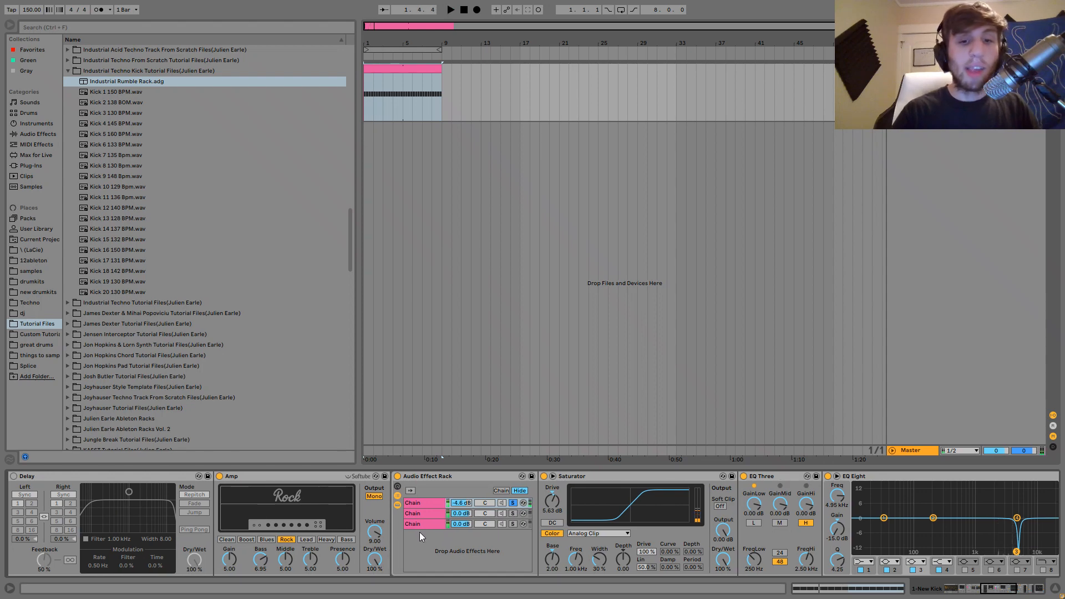
Solo the second and then the third chain of the three-chain rack during playback, and leave the third unsoloed.
left_click(513, 514)
key("space")
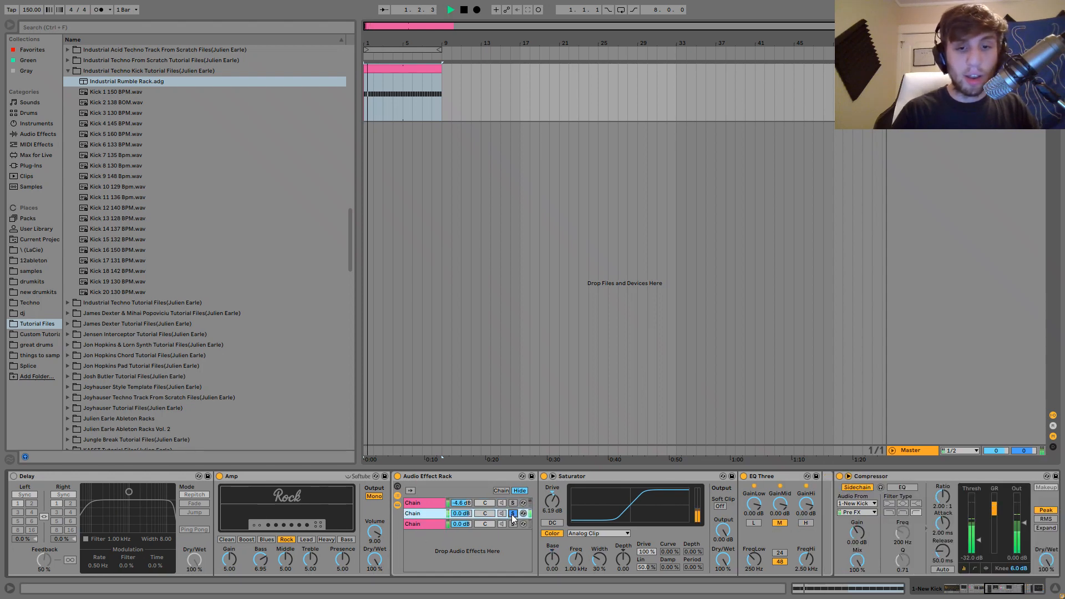
left_click(513, 524)
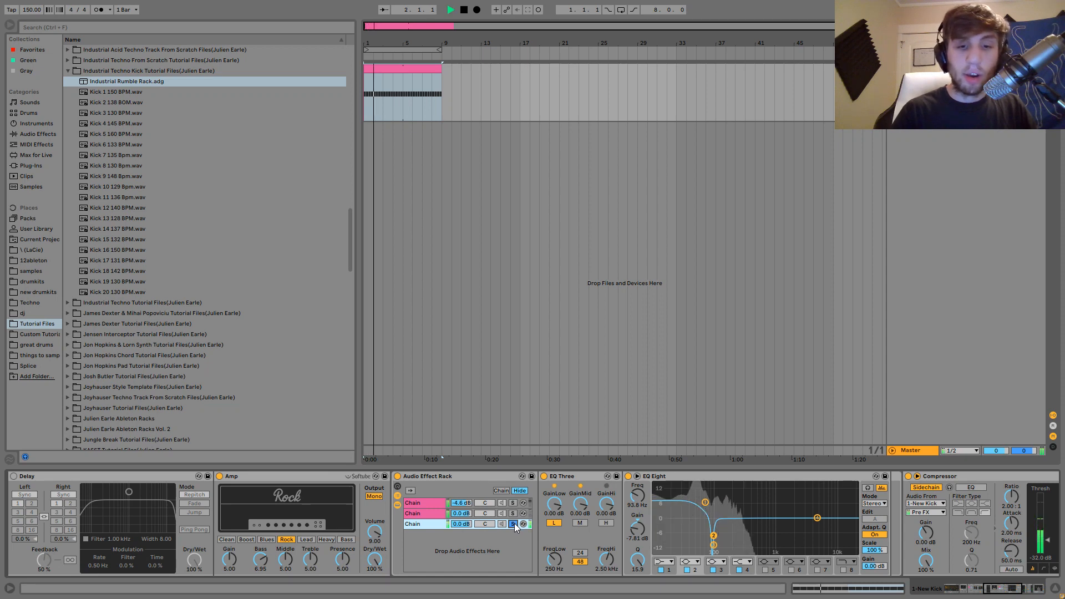
key("space")
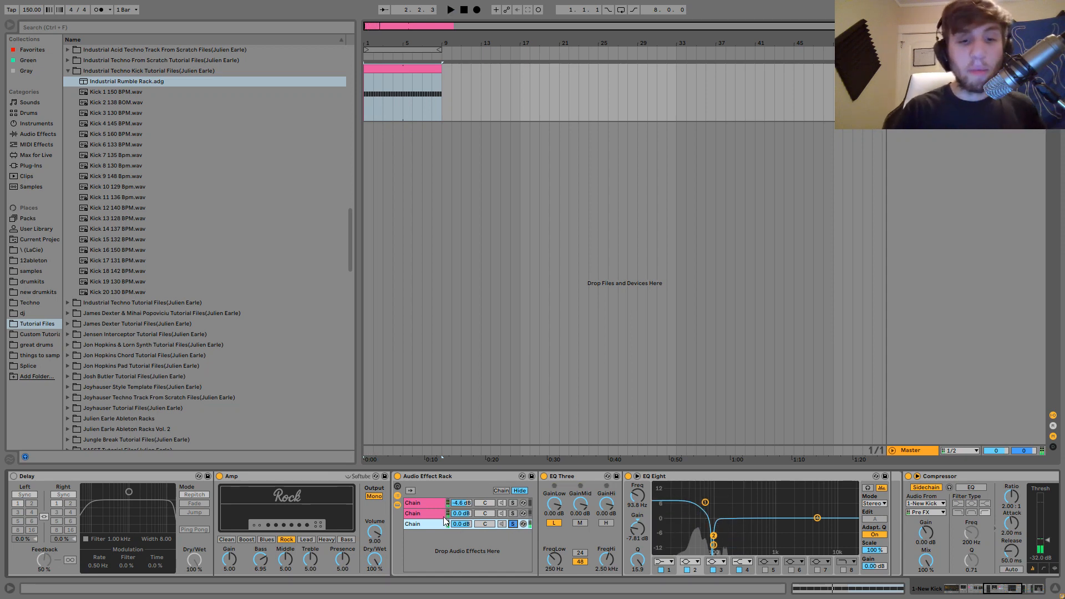
left_click(513, 524)
Select and solo the second chain of the three-chain rack and play it briefly.
left_click(424, 514)
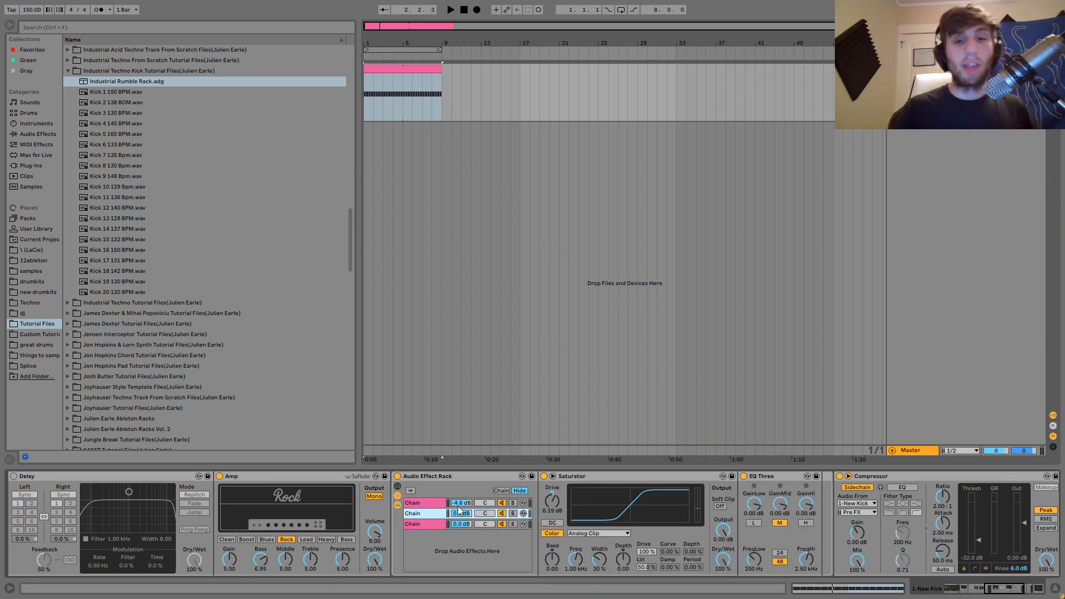
left_click(513, 514)
key("space")
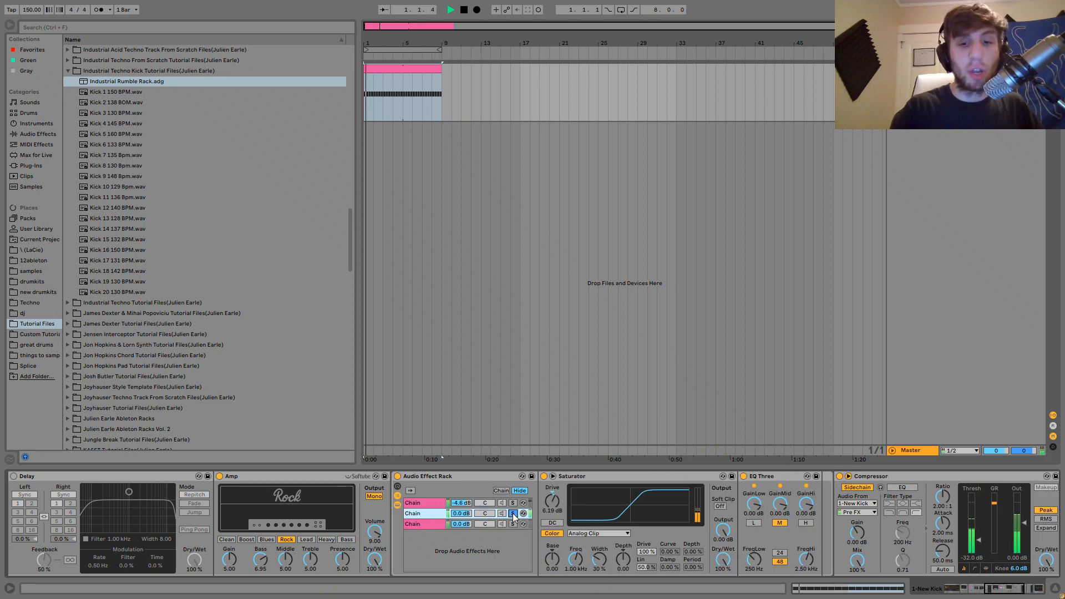
key("space")
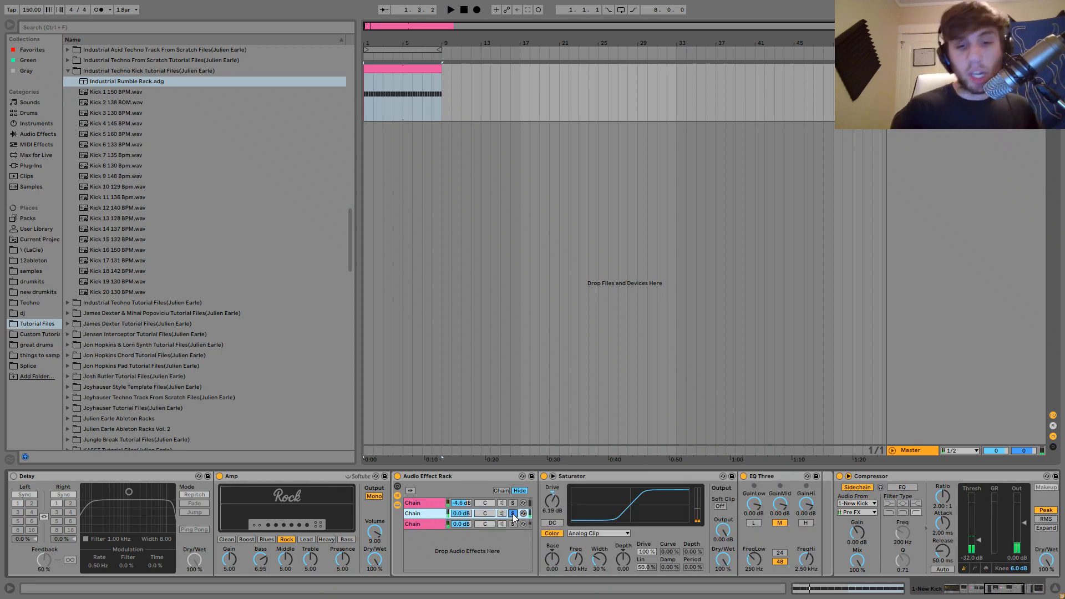
Solo the third chain of the three-chain rack and play it, checking the second chain's devices in between.
left_click(513, 523)
key("space")
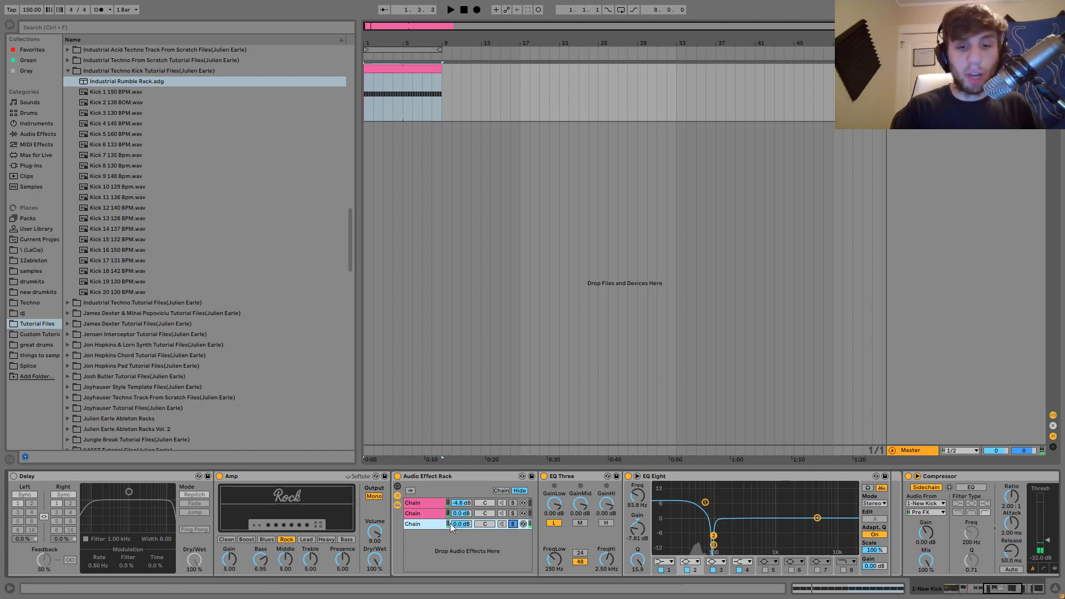
left_click(418, 514)
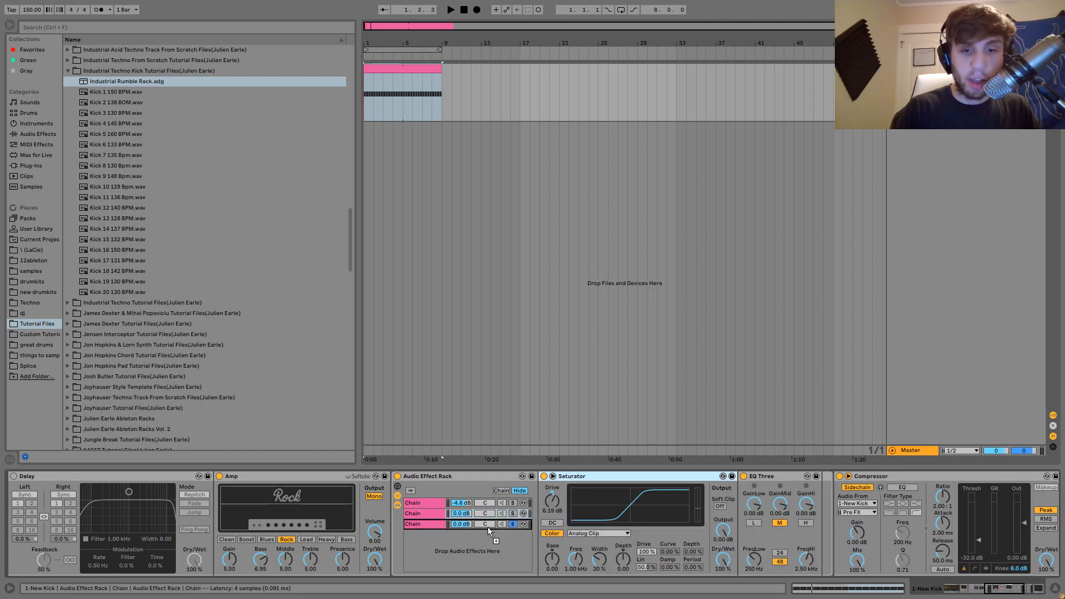
key("space")
left_click(417, 524)
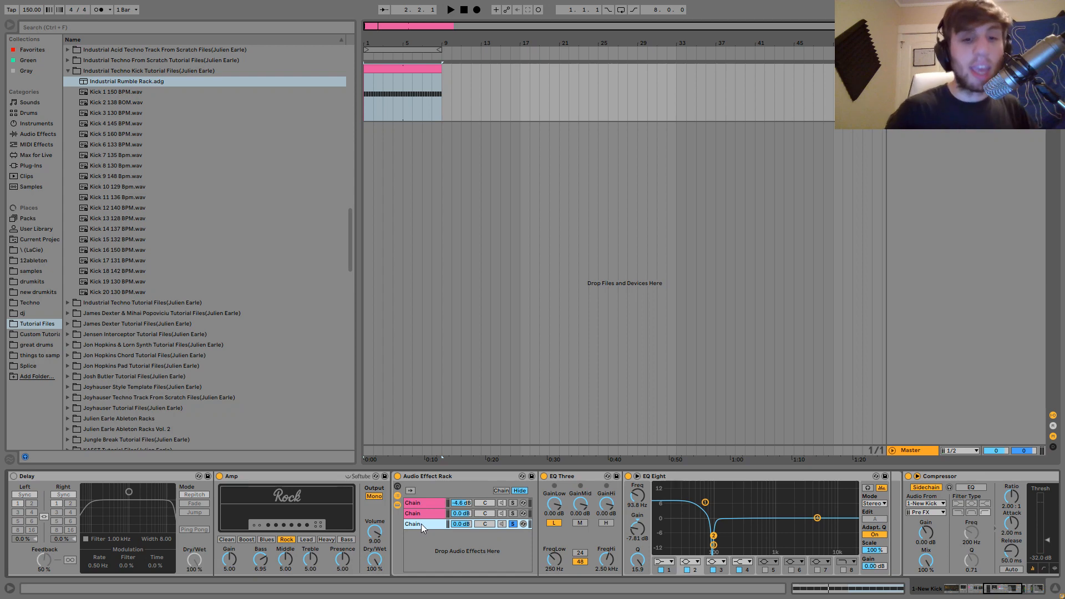
Return to the second chain of the three-chain rack, solo it and play it again.
left_click(422, 515)
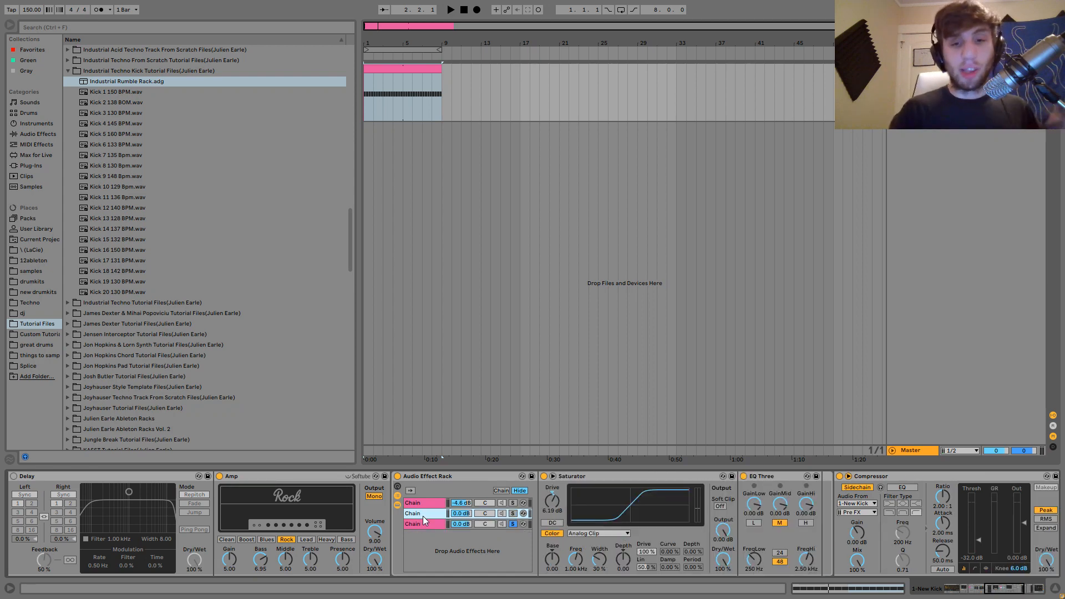
left_click(513, 514)
key("space")
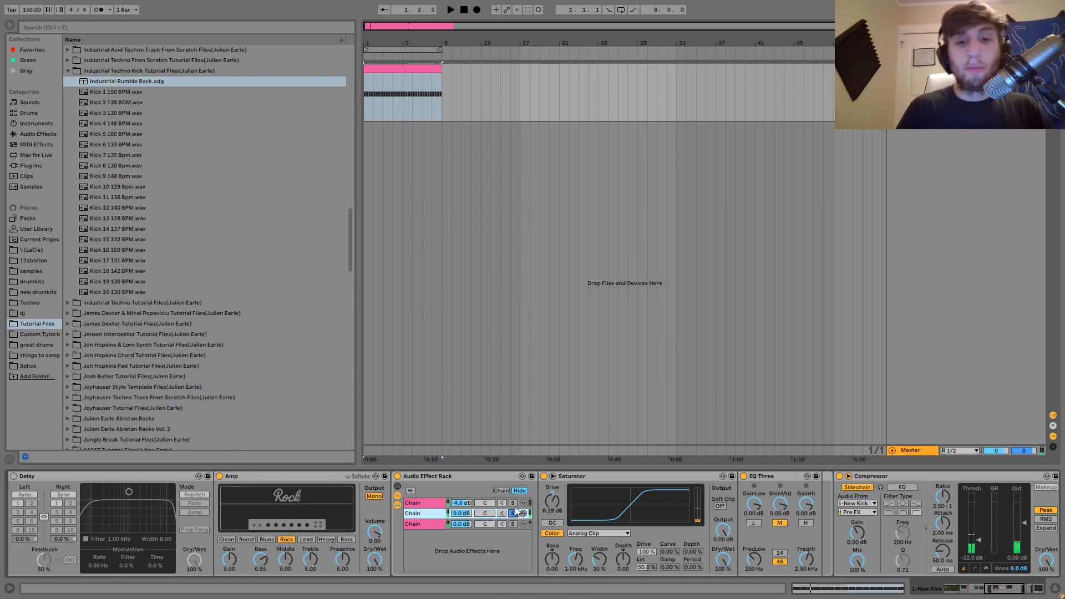
Solo the first chain of the three-chain rack and listen to it.
left_click(513, 504)
key("space")
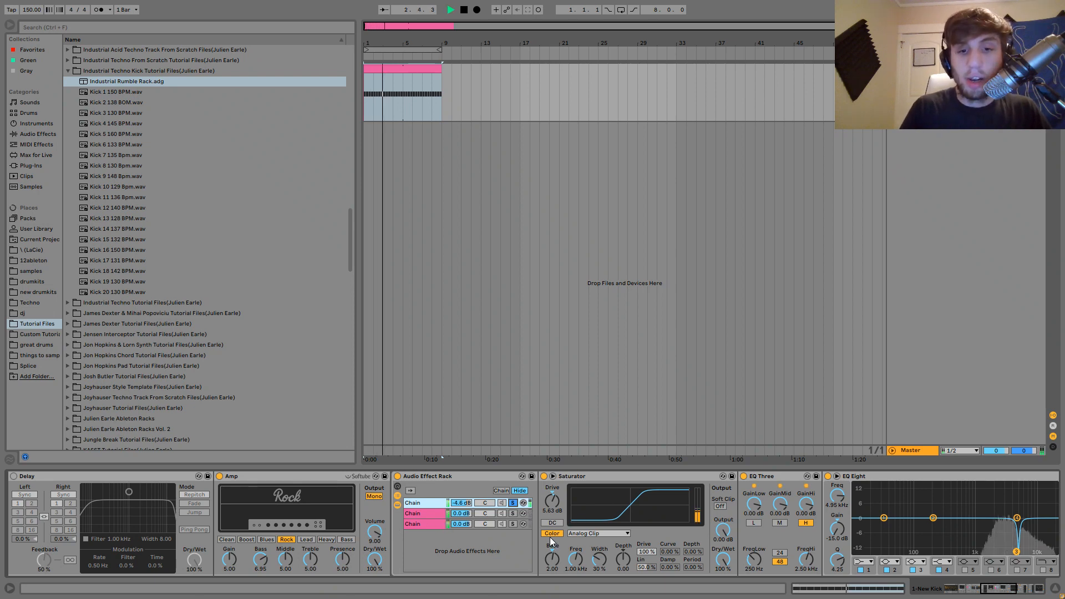
key("space")
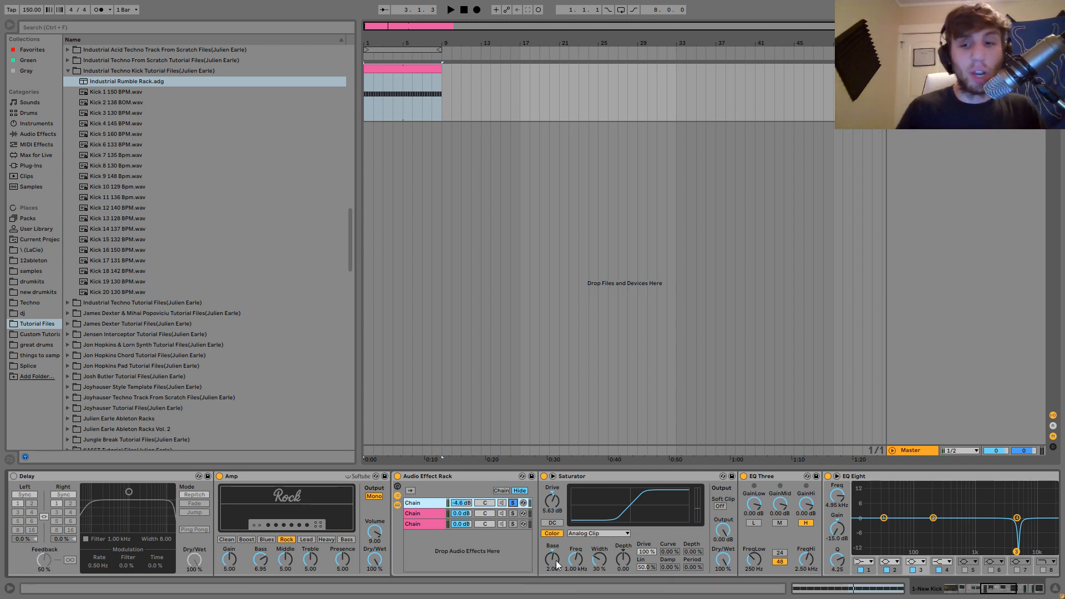
Compare the soloed first chain with its EQ Eight bypassed and enabled during playback, leaving the EQ Eight enabled.
key("space")
scroll(867, 508, "down", 3)
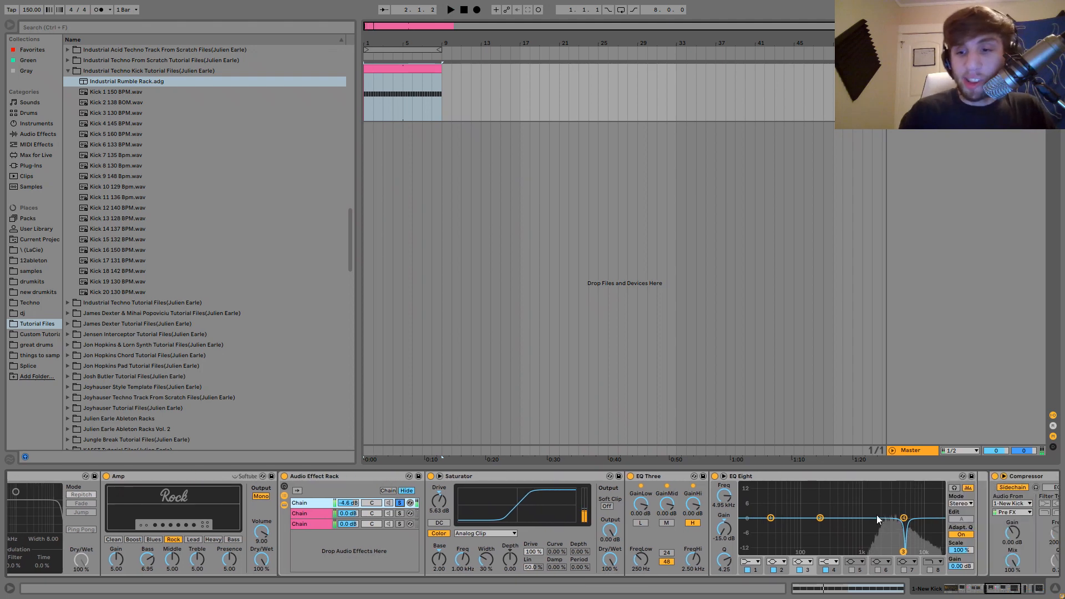
left_click(715, 477)
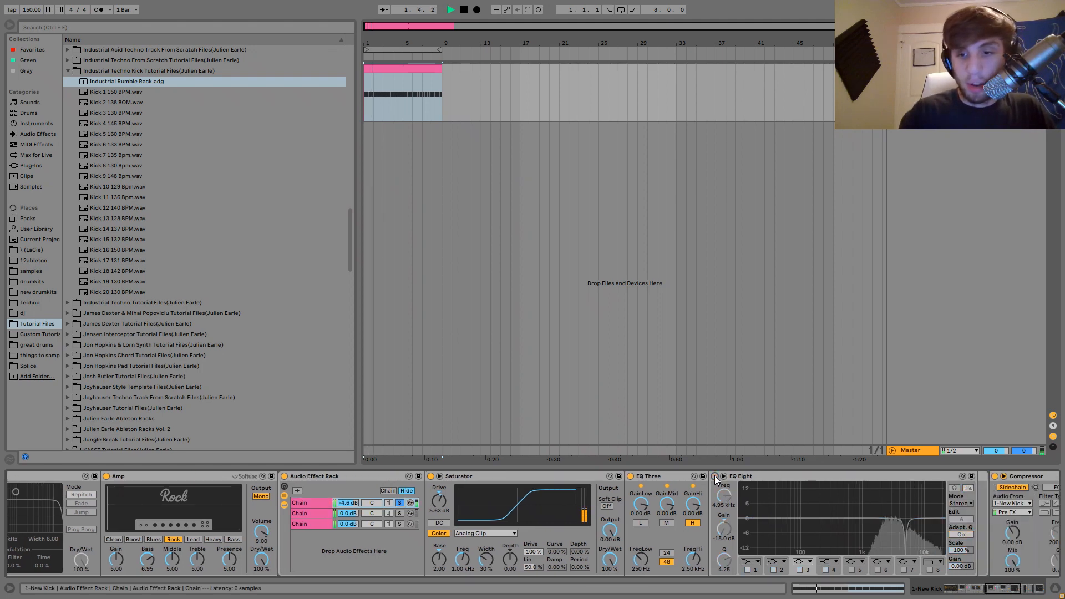
left_click(716, 477)
scroll(716, 481, "up", 5)
scroll(715, 475, "down", 5)
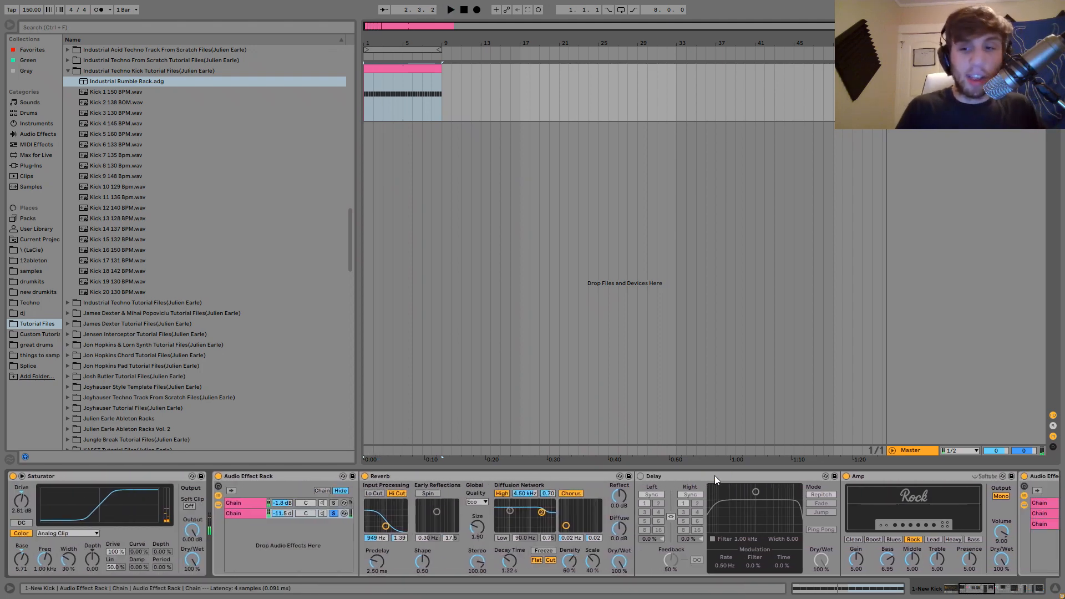
Unsolo the first chain of the three-chain rack and play all three chains together.
left_click(685, 503)
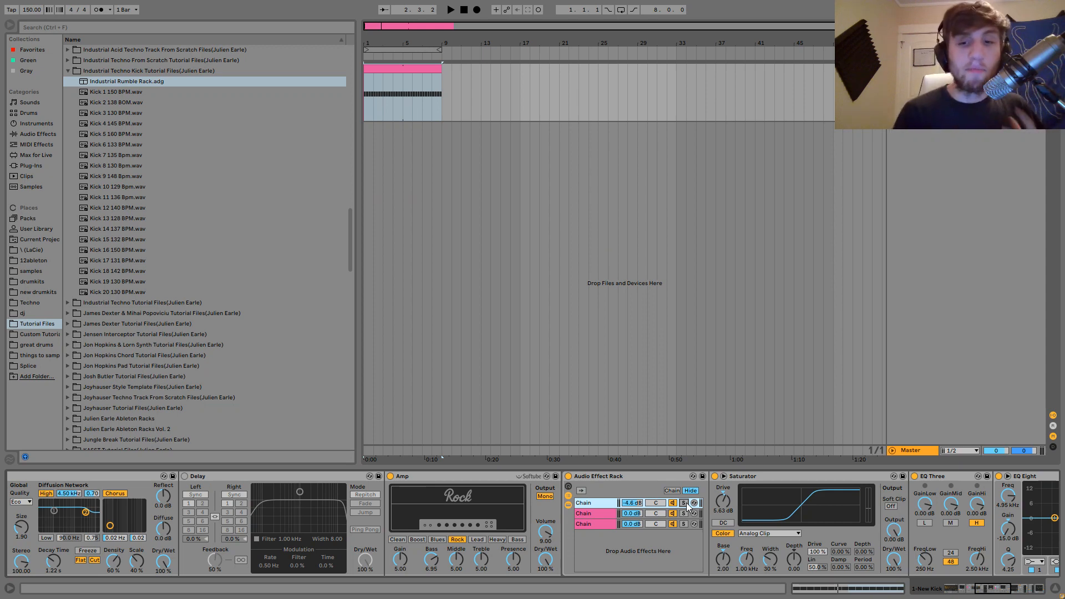
key("space")
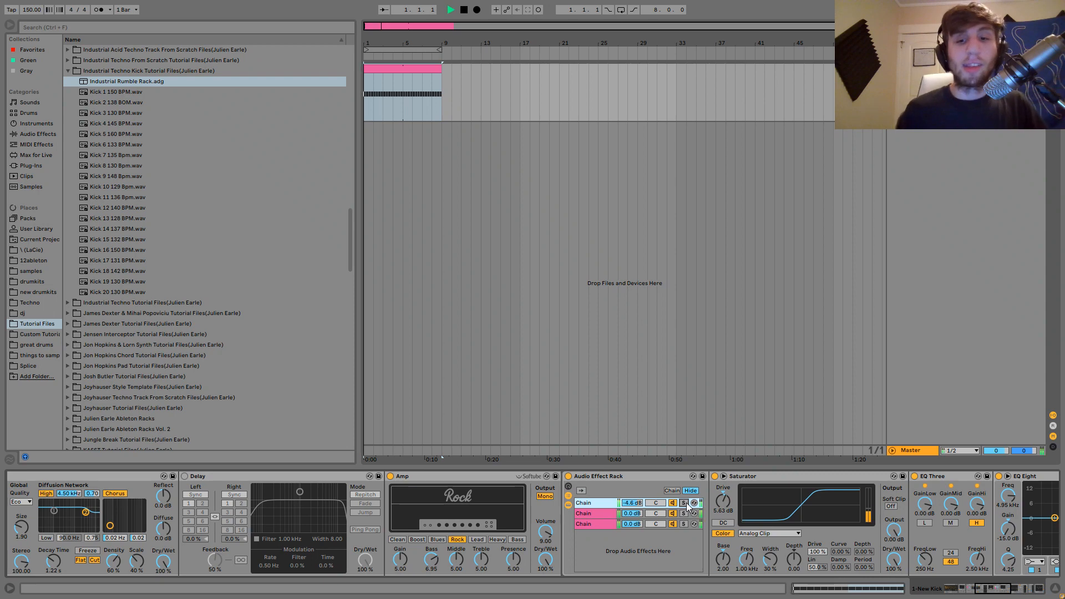
scroll(687, 503, "up", 3)
scroll(687, 502, "up", 6)
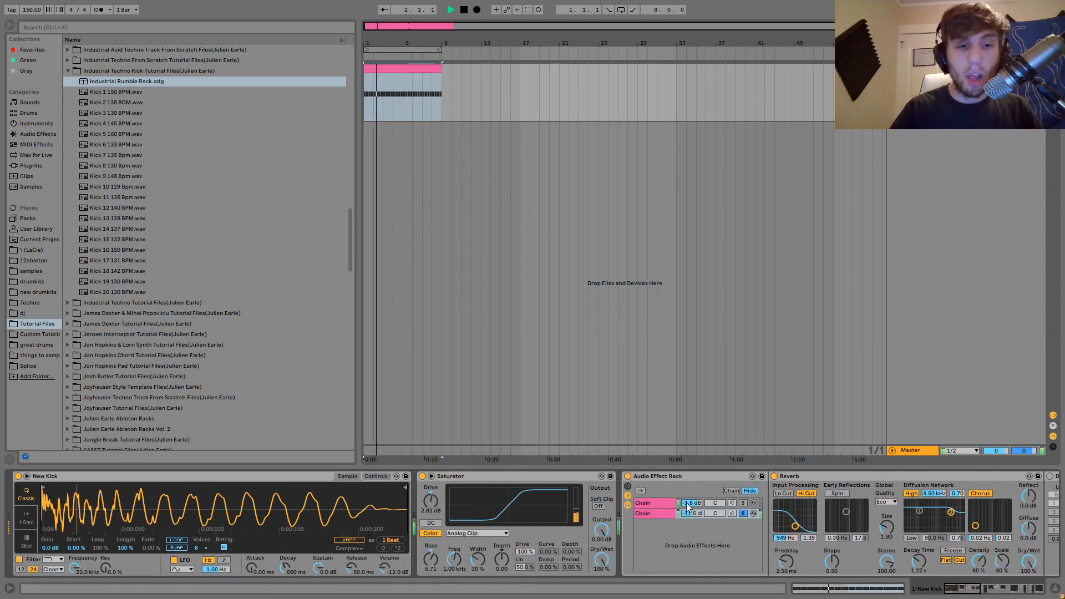
key("space")
Unsolo the second chain of the two-chain Audio Effect Rack before the Reverb and play both chains together.
left_click(743, 514)
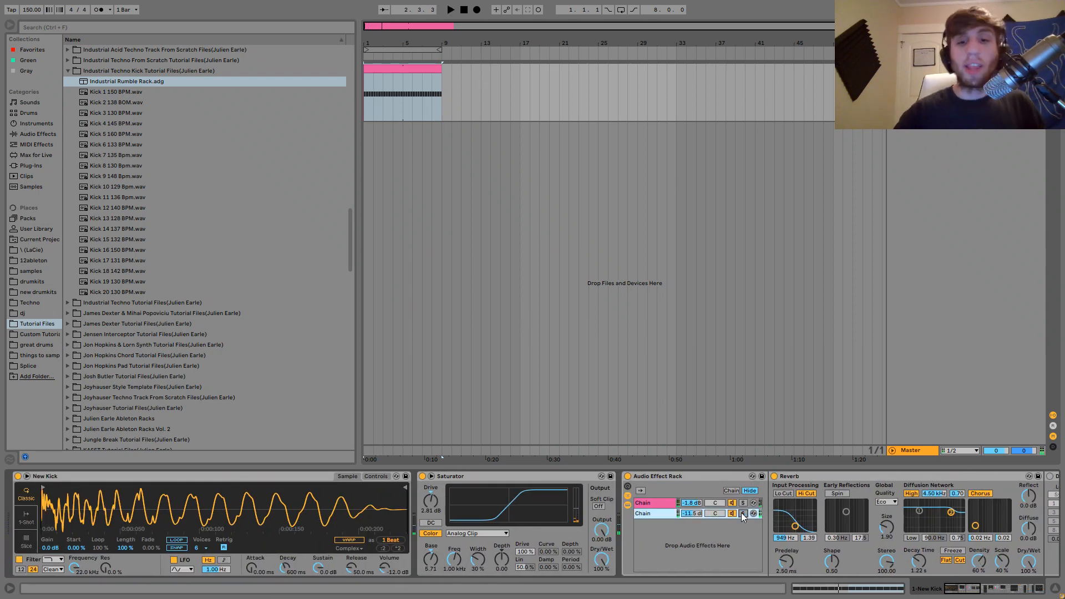
scroll(742, 512, "down", 4)
key("space")
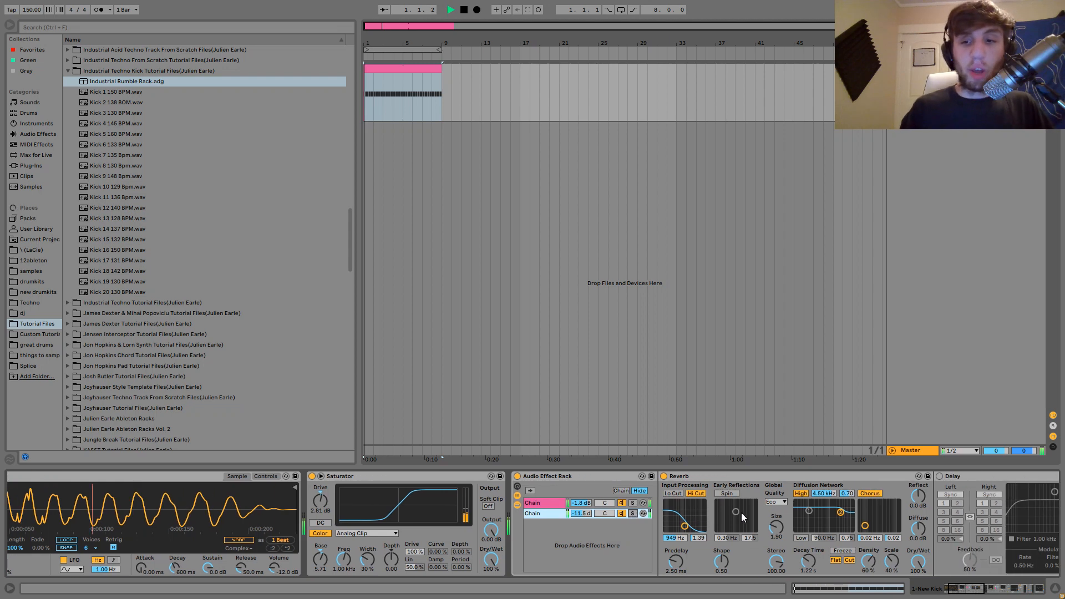
scroll(741, 512, "down", 5)
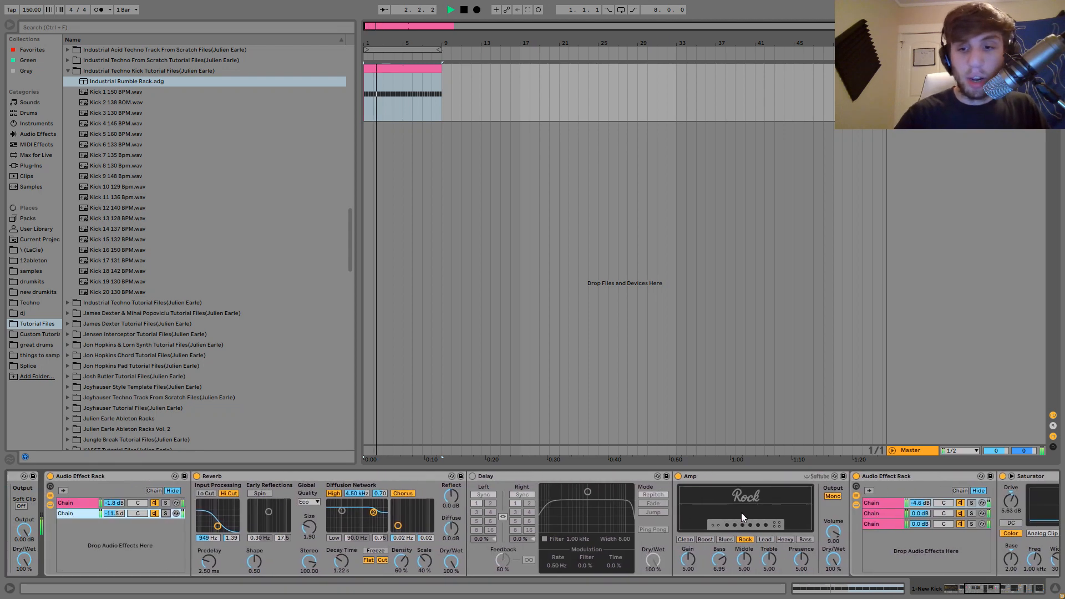
key("space")
With the rumble chain soloed, select and solo the third chain of the three-chain rack and play it.
scroll(308, 515, "down", 15)
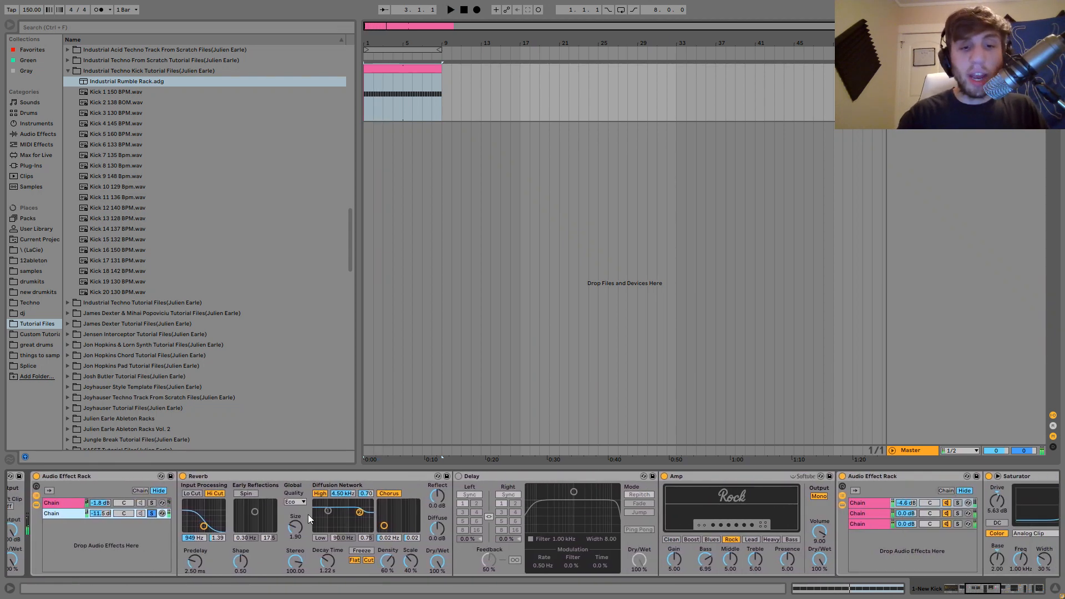
left_click(592, 525)
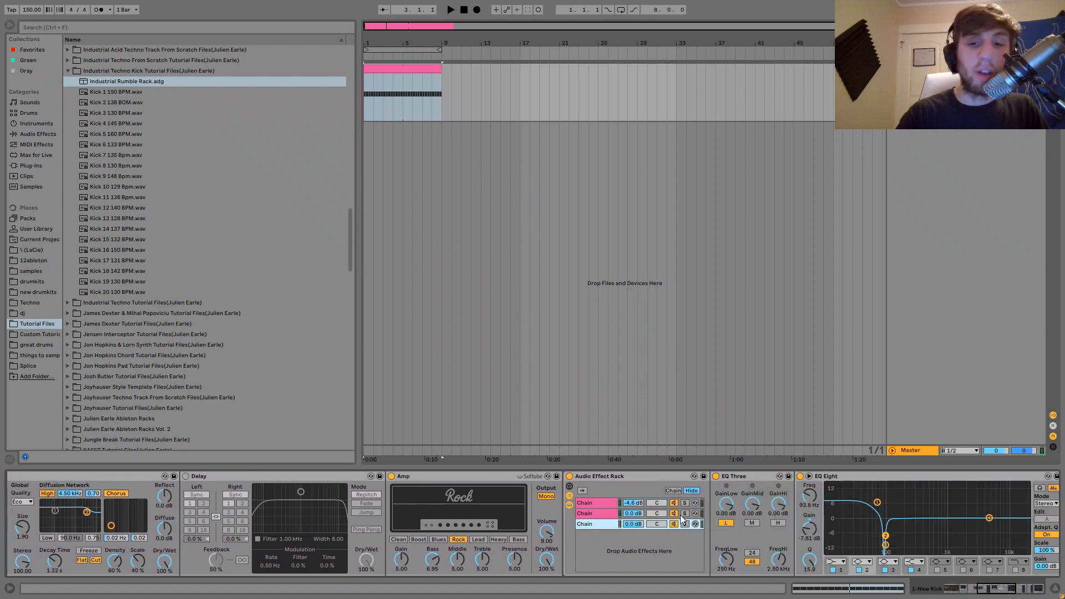
left_click(685, 524)
scroll(687, 525, "down", 10)
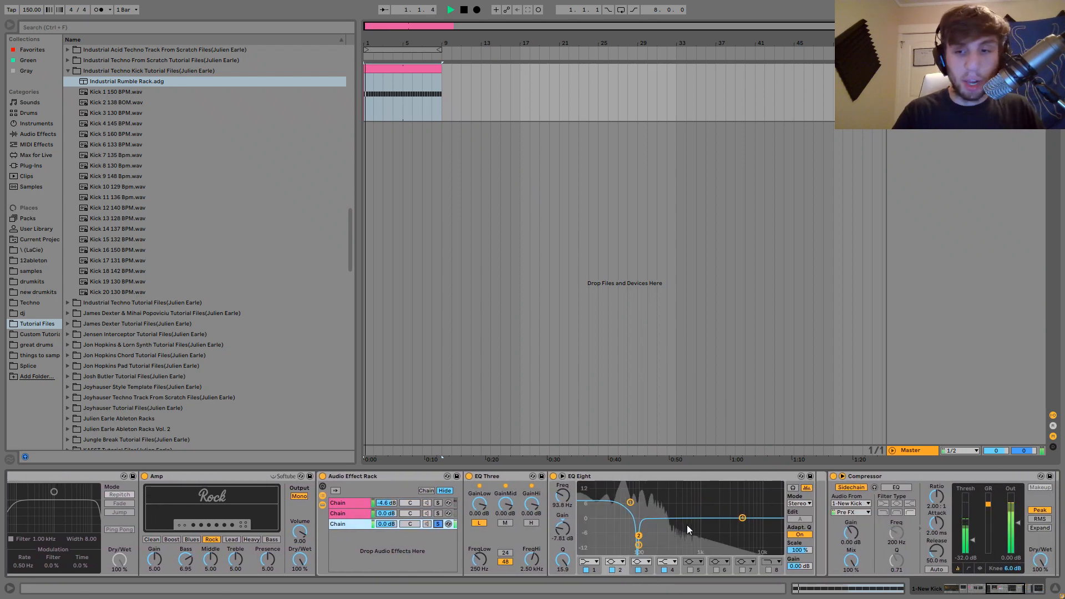
key("space")
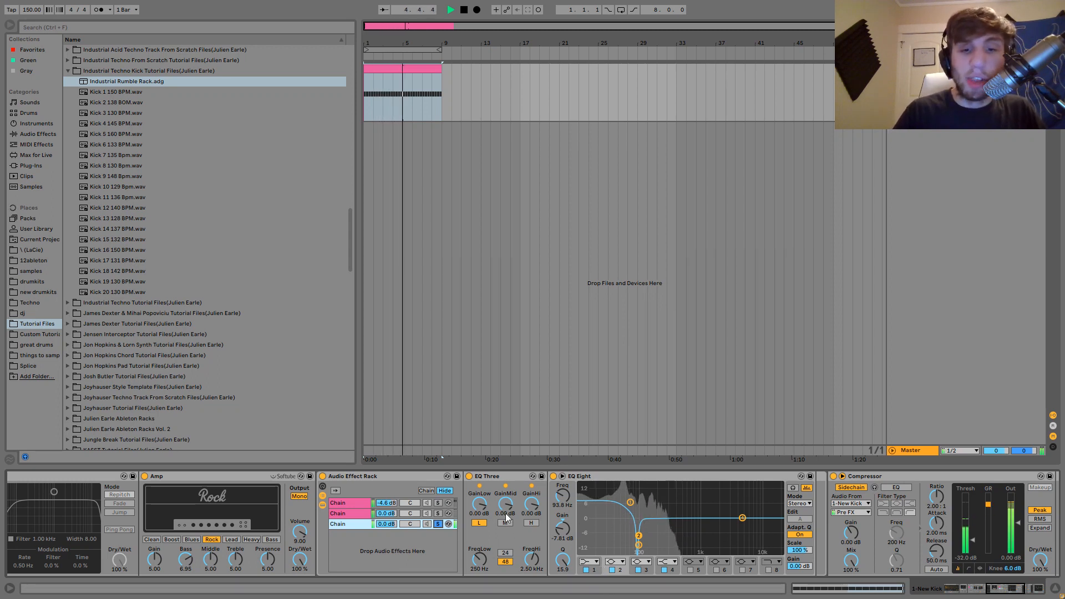
Unsolo the third chain and the rumble chain of the two-chain rack, and play the complete kick rumble.
scroll(443, 528, "left", 3)
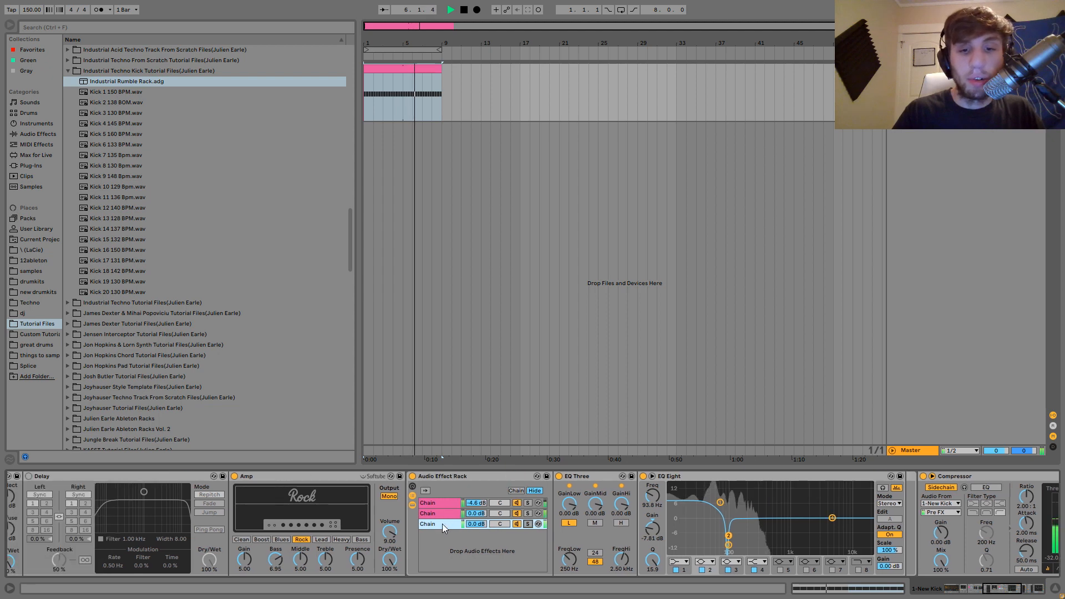
scroll(442, 524, "left", 10)
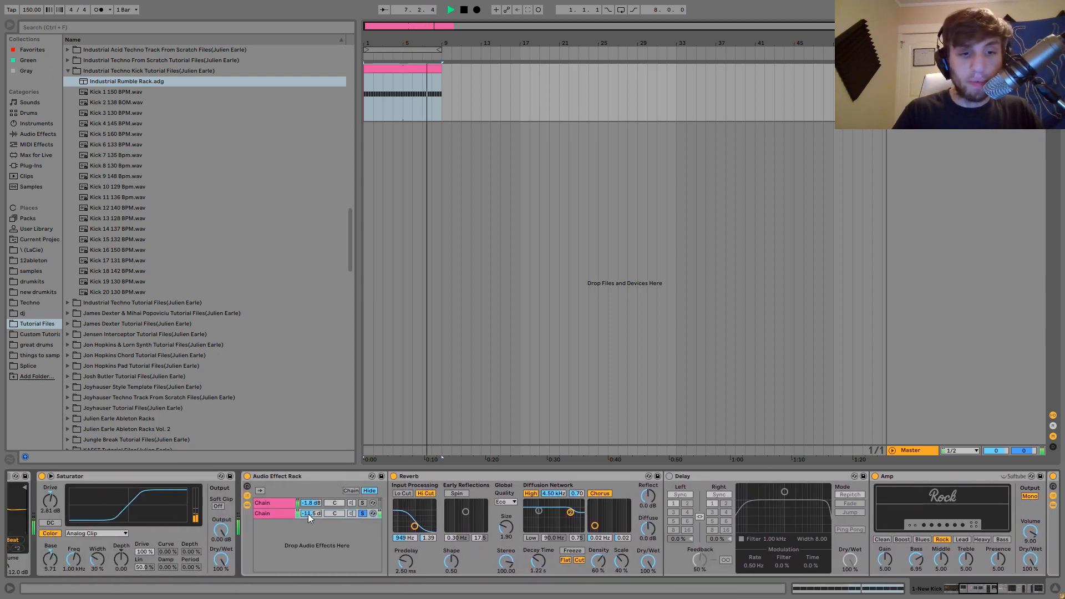
left_click(364, 514)
scroll(359, 513, "right", 10)
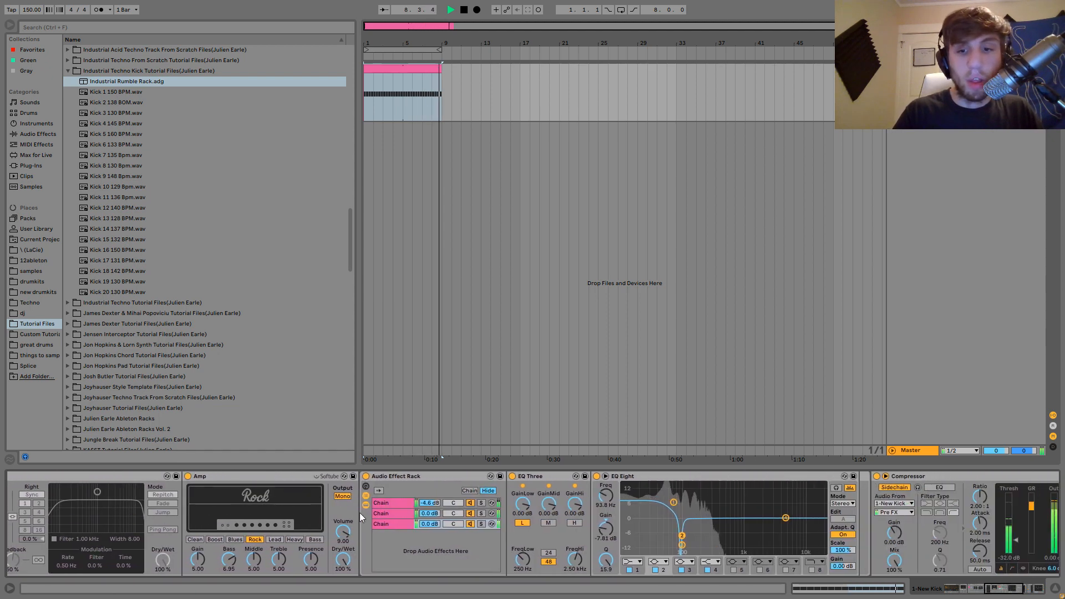
scroll(359, 513, "left", 1)
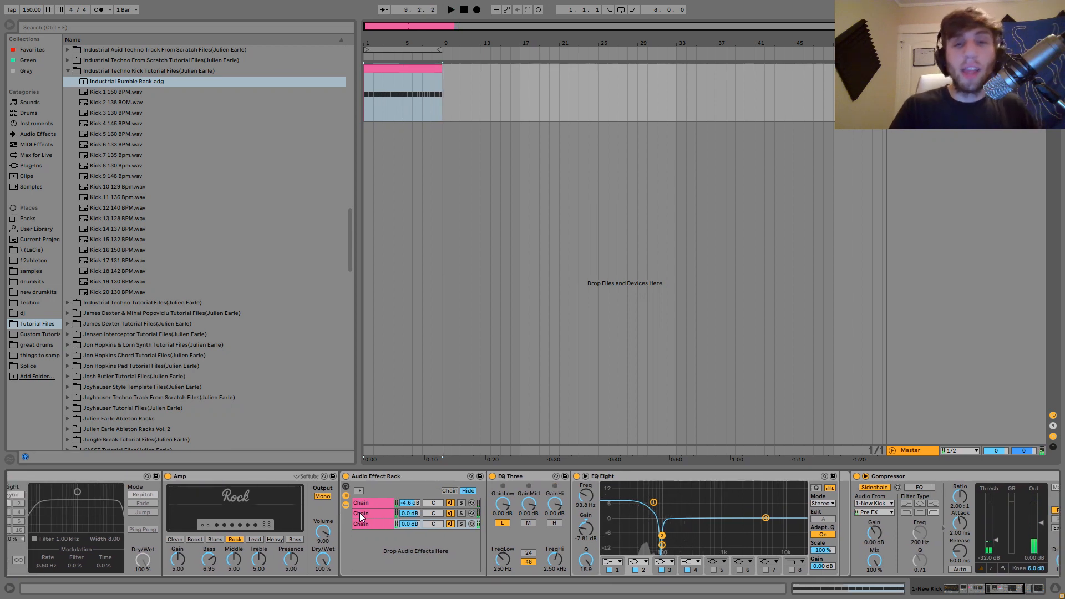
Select the sidechained Compressor after the three-chain rack and hide the rack's chain devices.
scroll(825, 485, "right", 4)
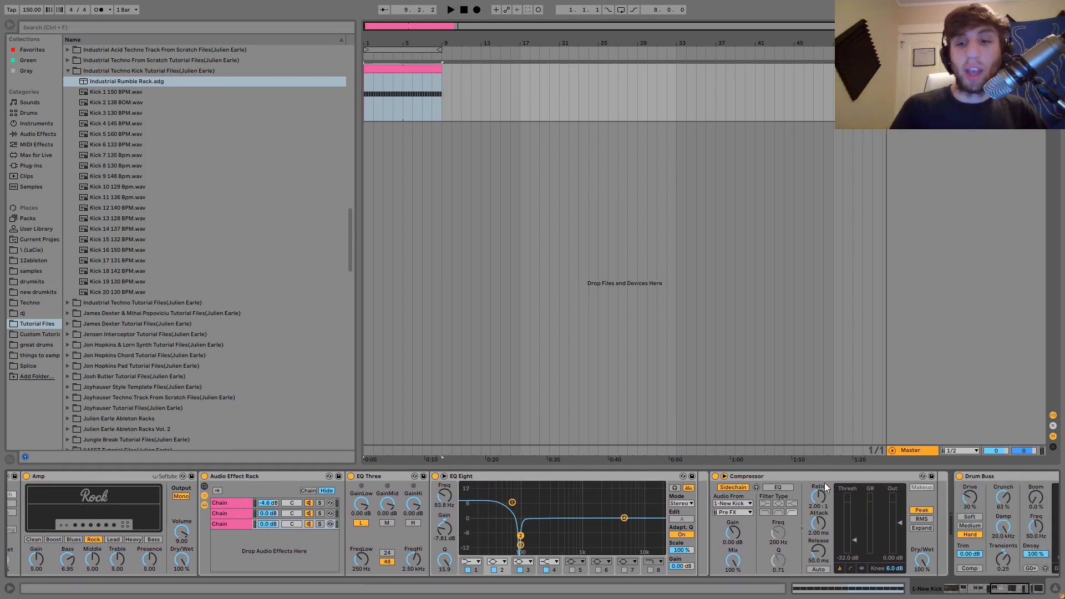
left_click(807, 473)
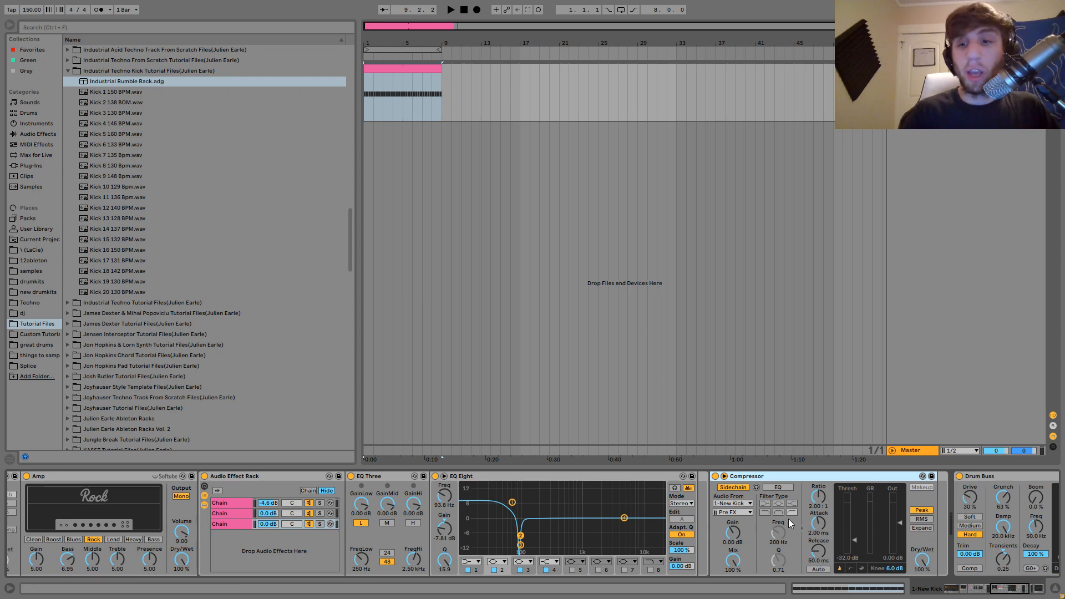
left_click(205, 506)
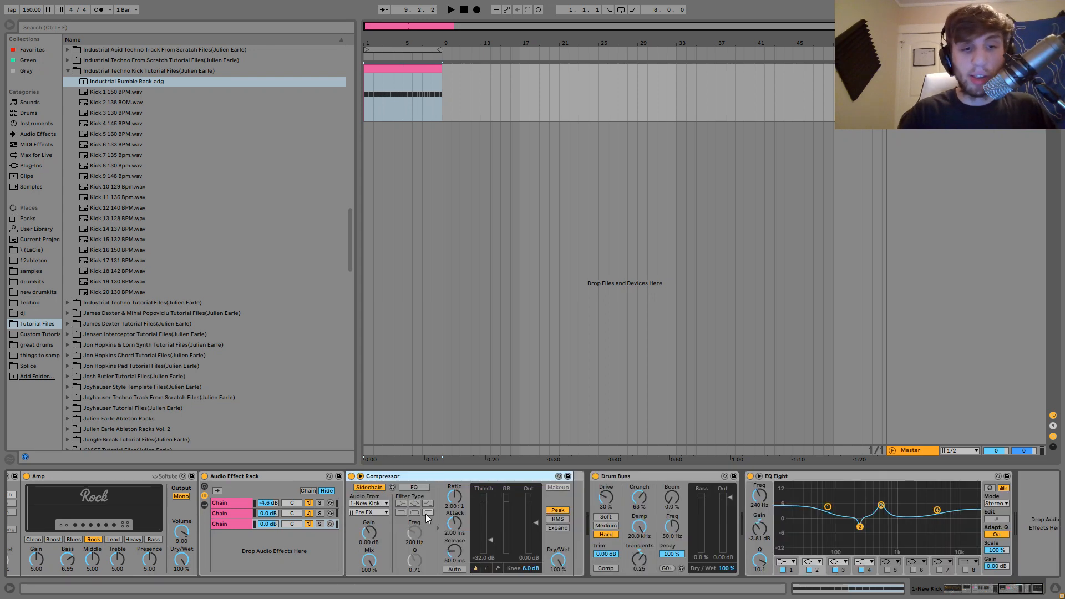
Bypass the sidechained Compressor, play the kick rumble without it, and switch the Compressor back on.
scroll(417, 504, "left", 3)
scroll(342, 540, "left", 3)
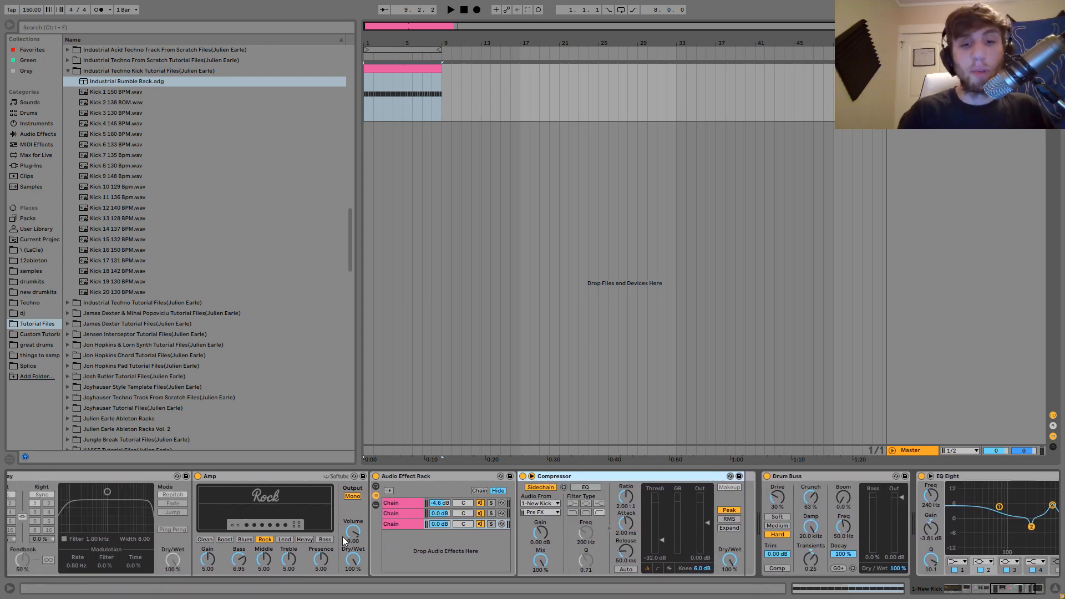
left_click(524, 477)
key("space")
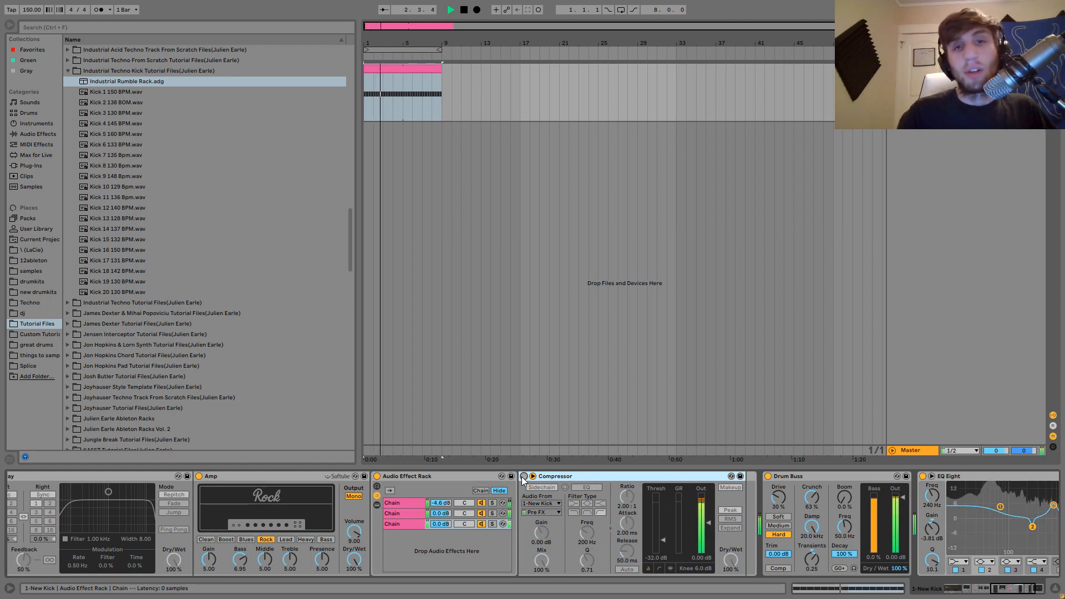
key("space")
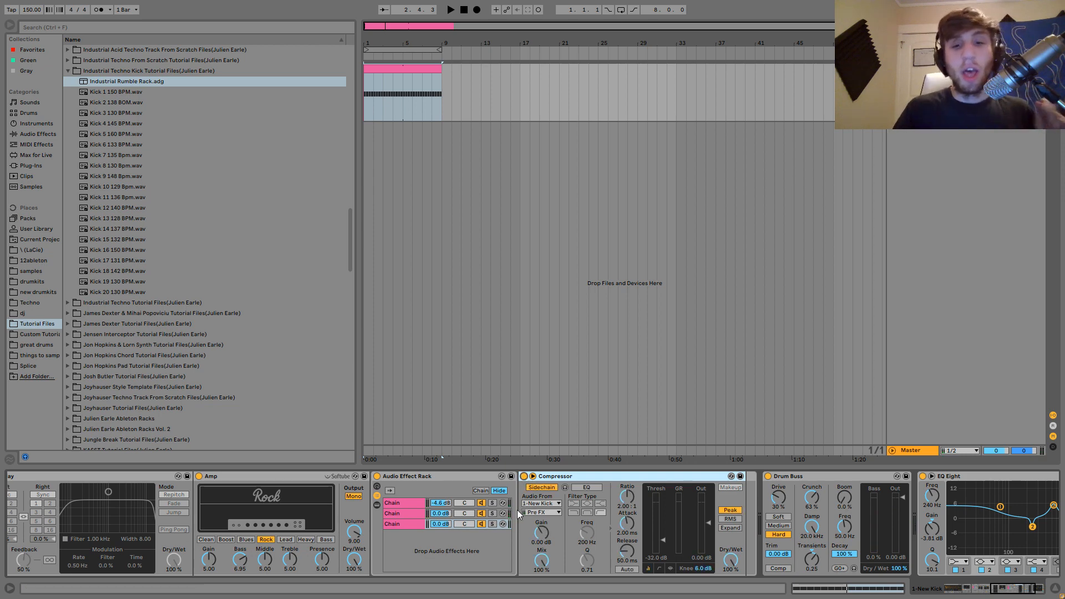
Check the Compressor's sidechain source and tap point choices, keeping 1-New Kick with Pre FX.
scroll(517, 511, "left", 10)
scroll(517, 511, "right", 10)
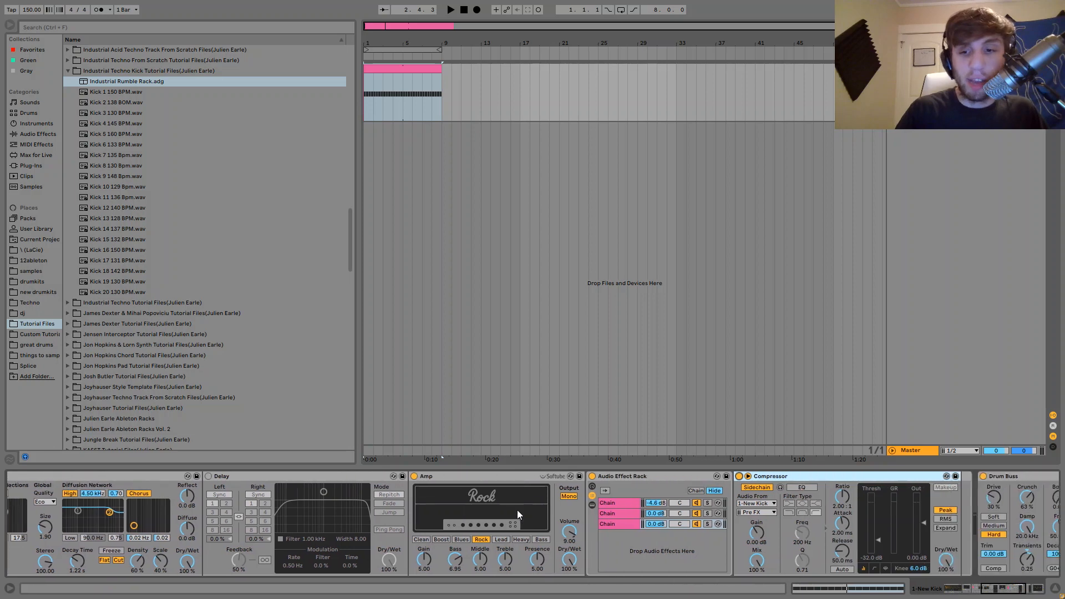
left_click(756, 503)
left_click(754, 513)
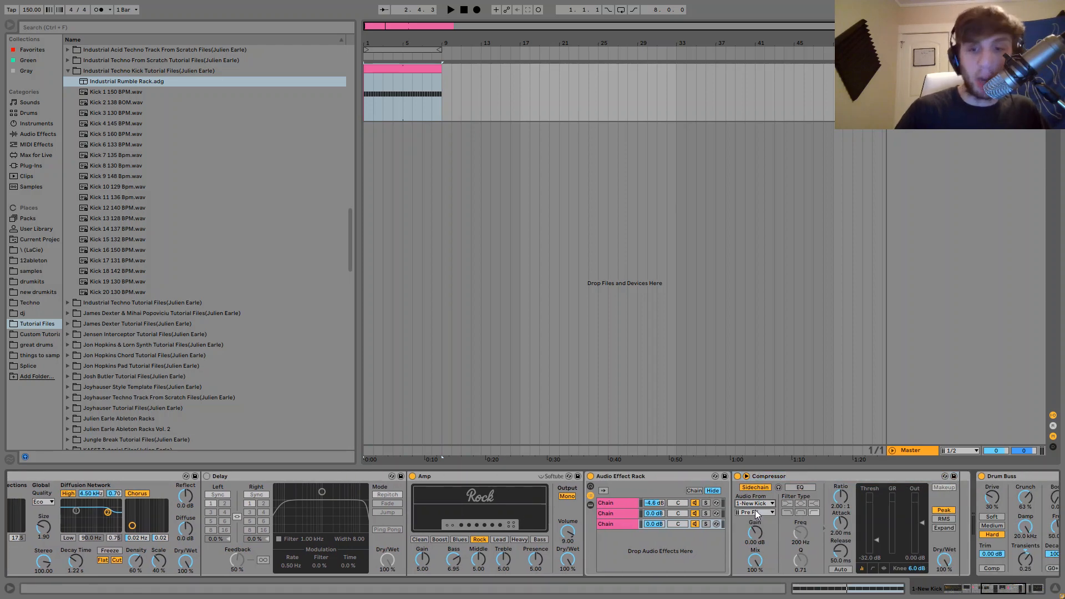
left_click(755, 511)
left_click(748, 395)
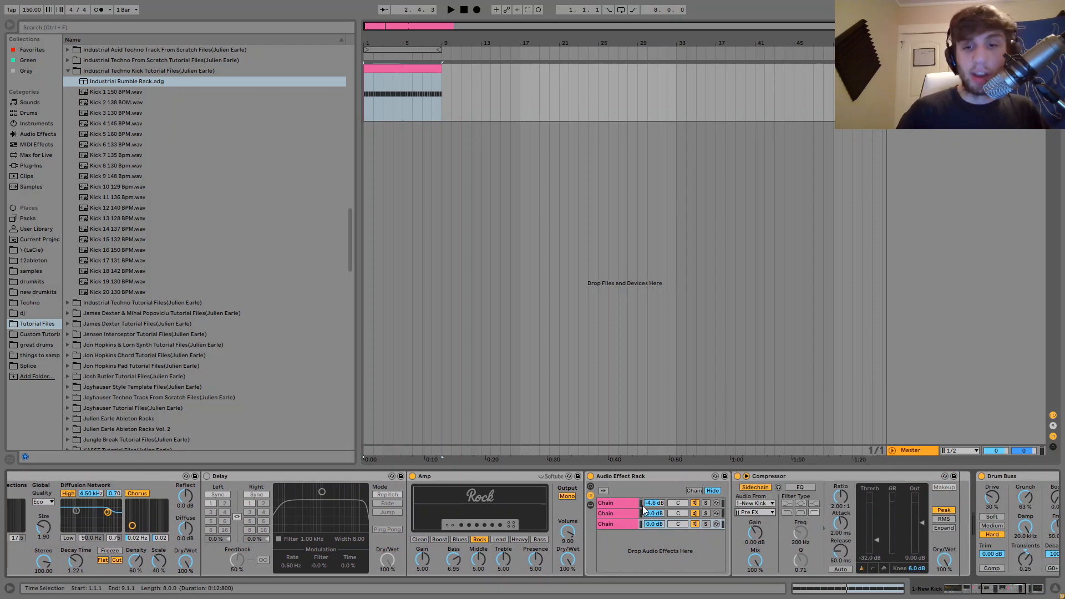
Select the New Kick sampler at the start of the device chain and briefly play the kick.
scroll(532, 537, "left", 10)
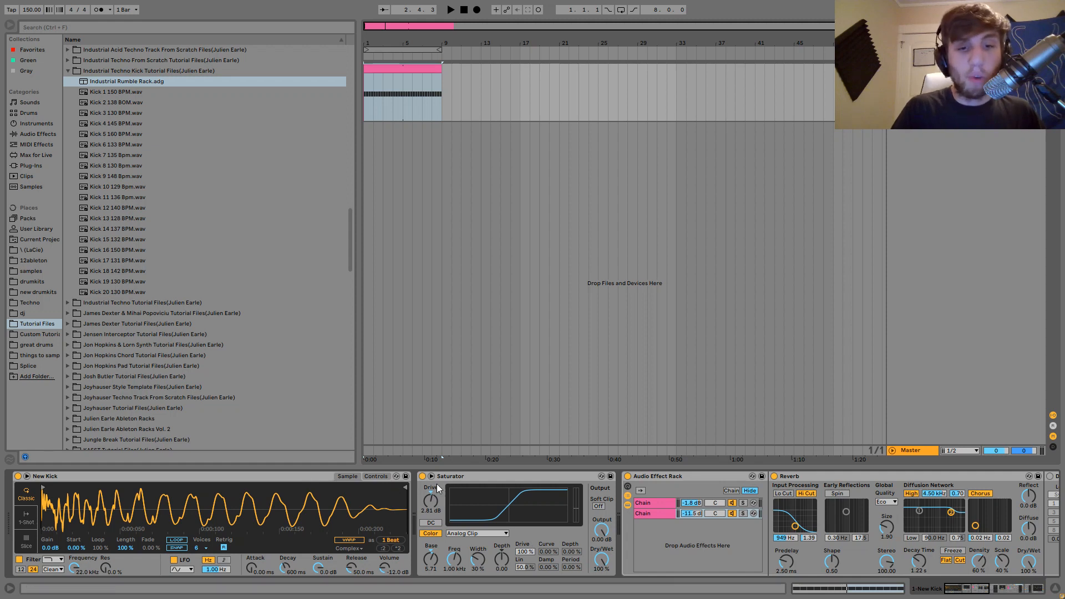
left_click(293, 479)
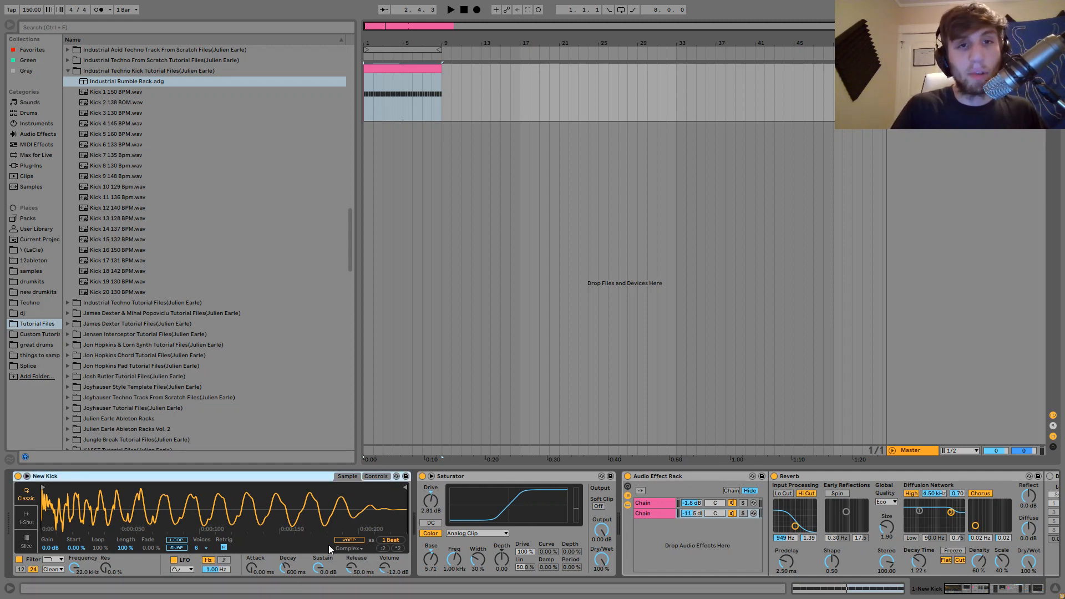
key("space")
scroll(328, 545, "right", 5)
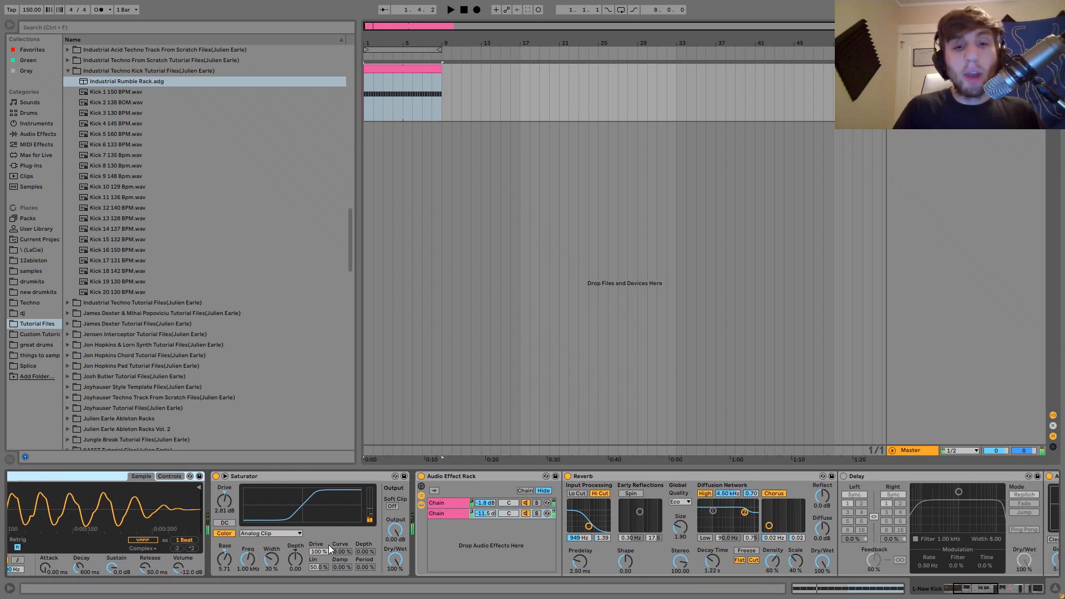
Solo the first and the second chain of the two-chain rack in turn during playback, and unsolo them.
left_click(456, 502)
left_click(537, 502)
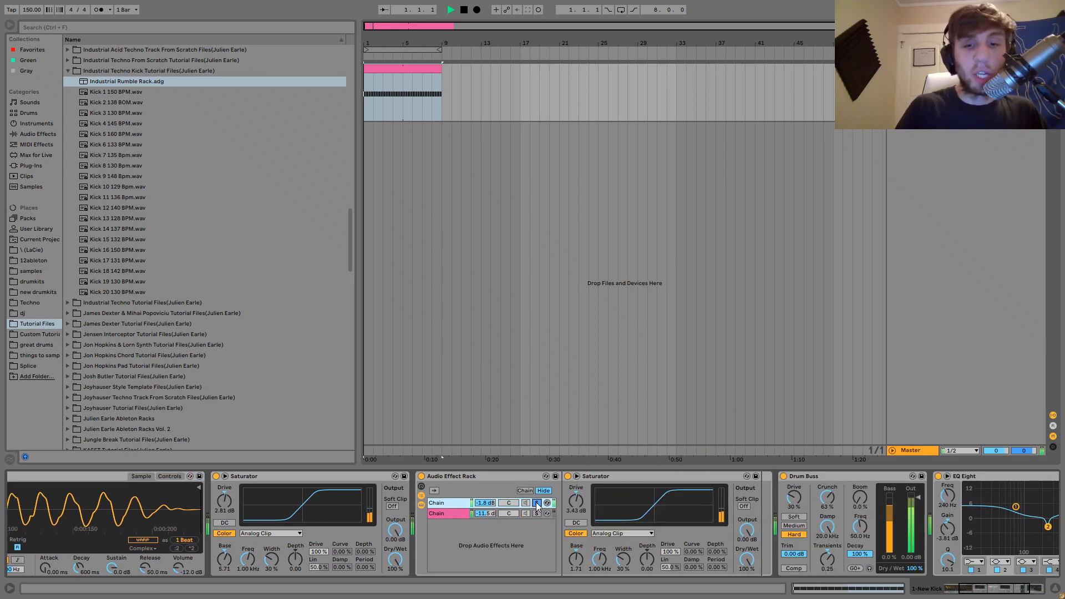
left_click(537, 514)
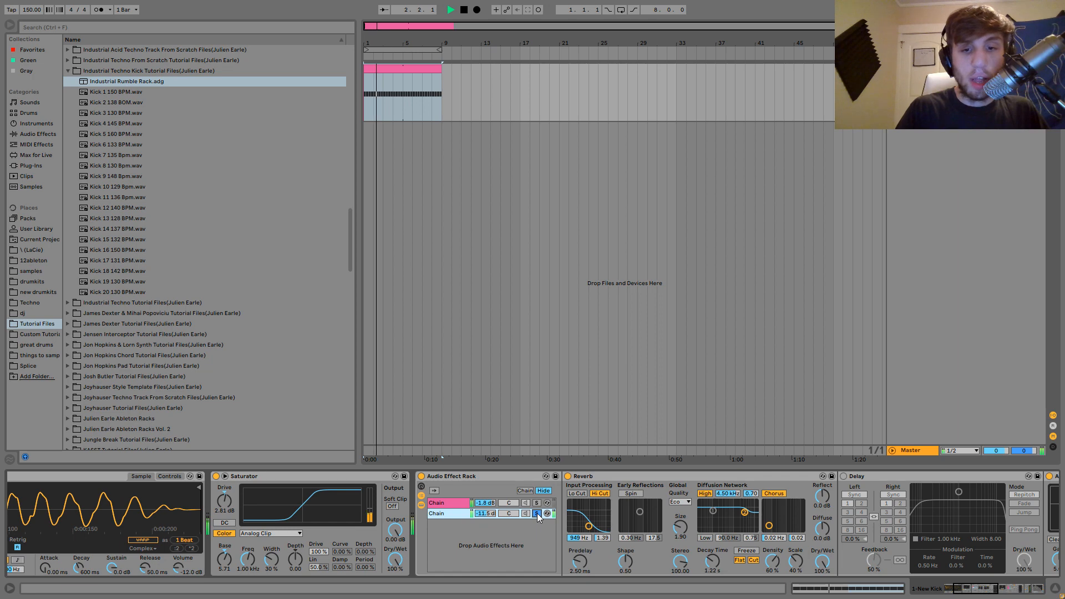
key("space")
left_click(538, 513)
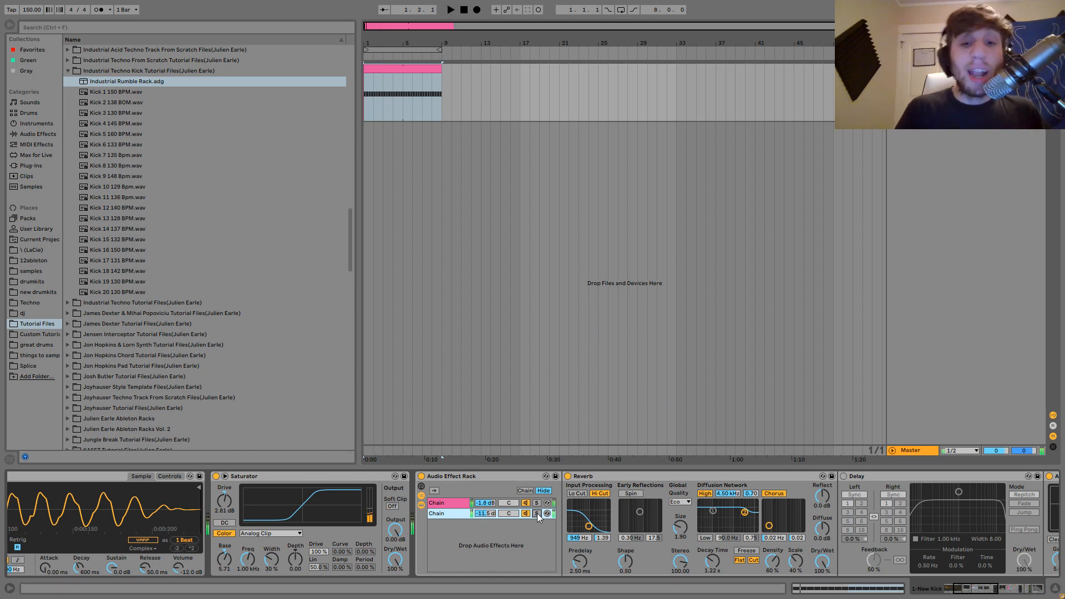
Audition the two-chain rack with its second chain lowered to about -23 dB, and restore that chain to -11.5 dB.
scroll(508, 519, "left", 3)
scroll(509, 519, "right", 10)
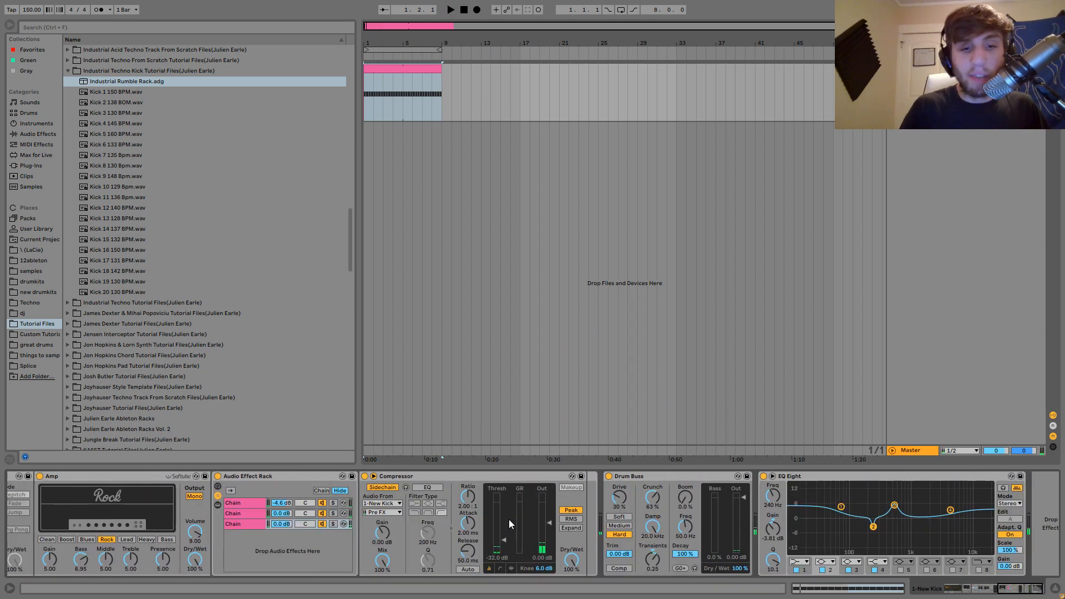
scroll(366, 475, "left", 10)
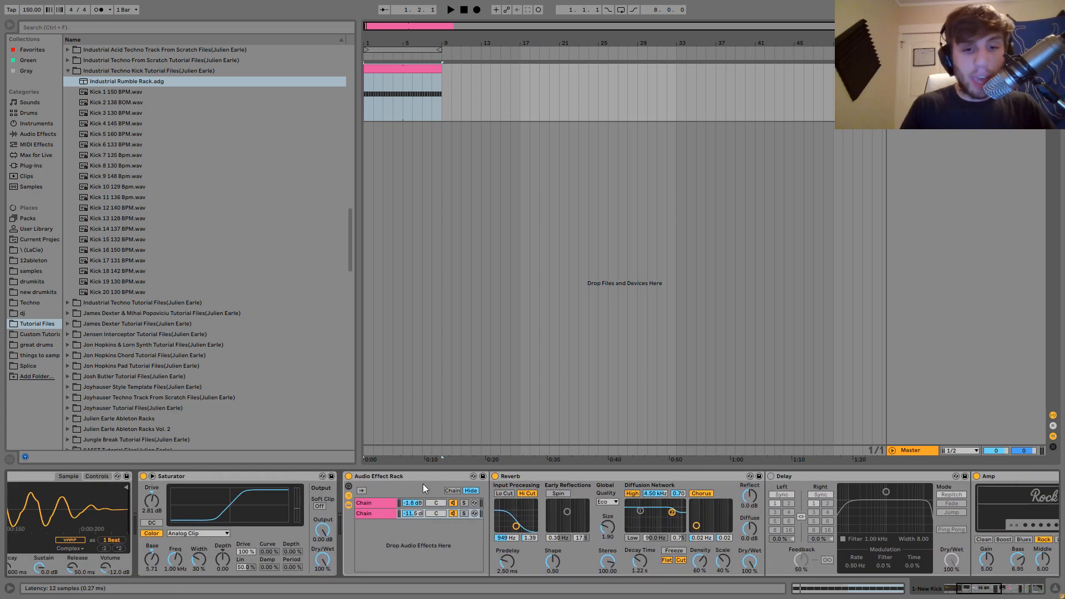
left_click_drag(414, 514, 414, 520)
key("space")
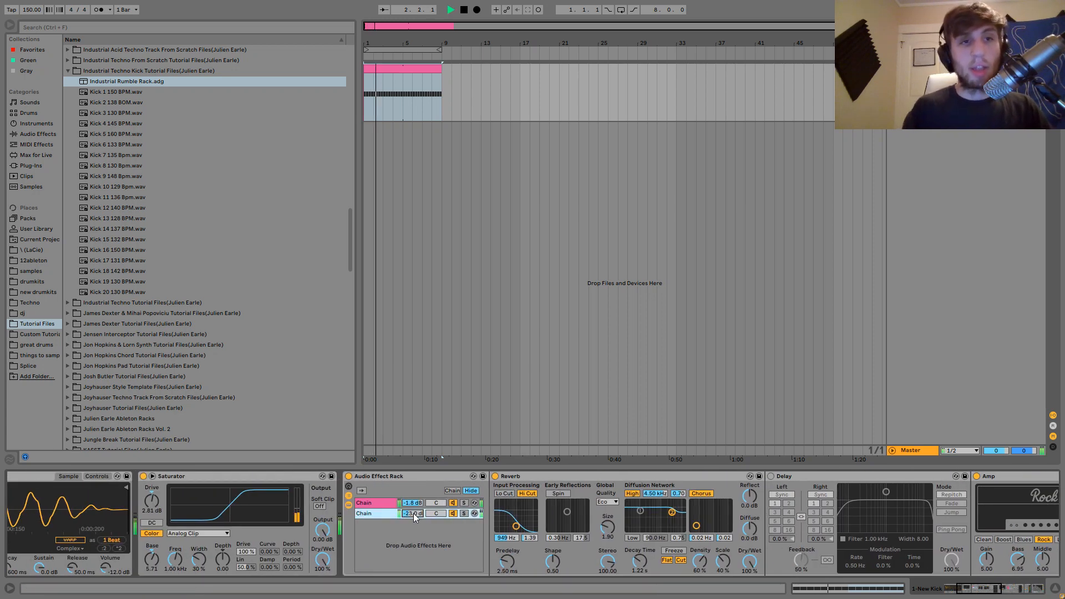
key("space")
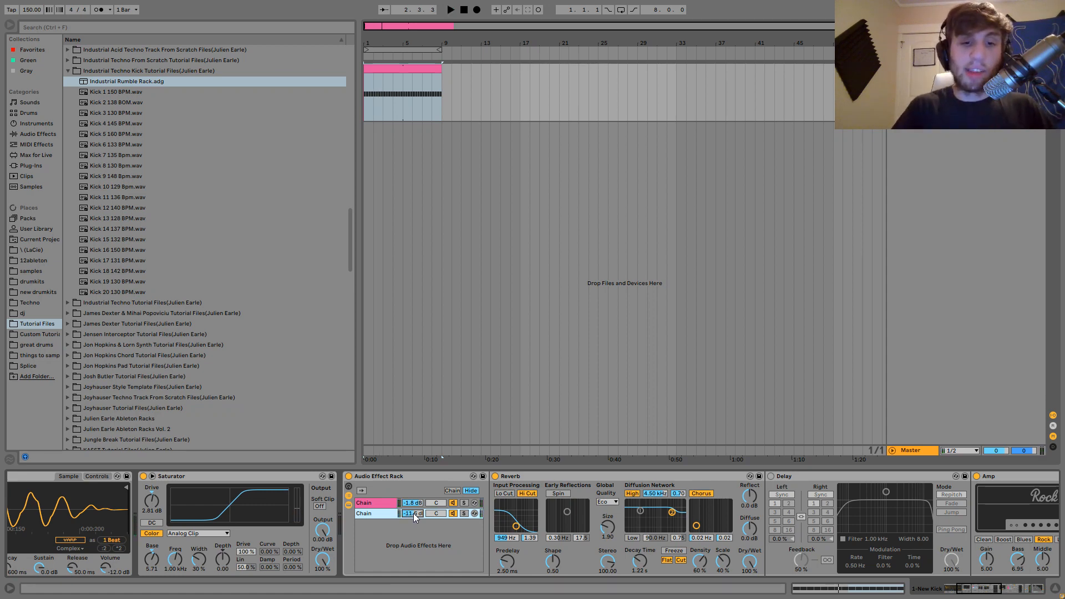
Play the complete kick rumble and examine the devices between the first Saturator and the sidechained Compressor.
scroll(414, 514, "right", 10)
key("space")
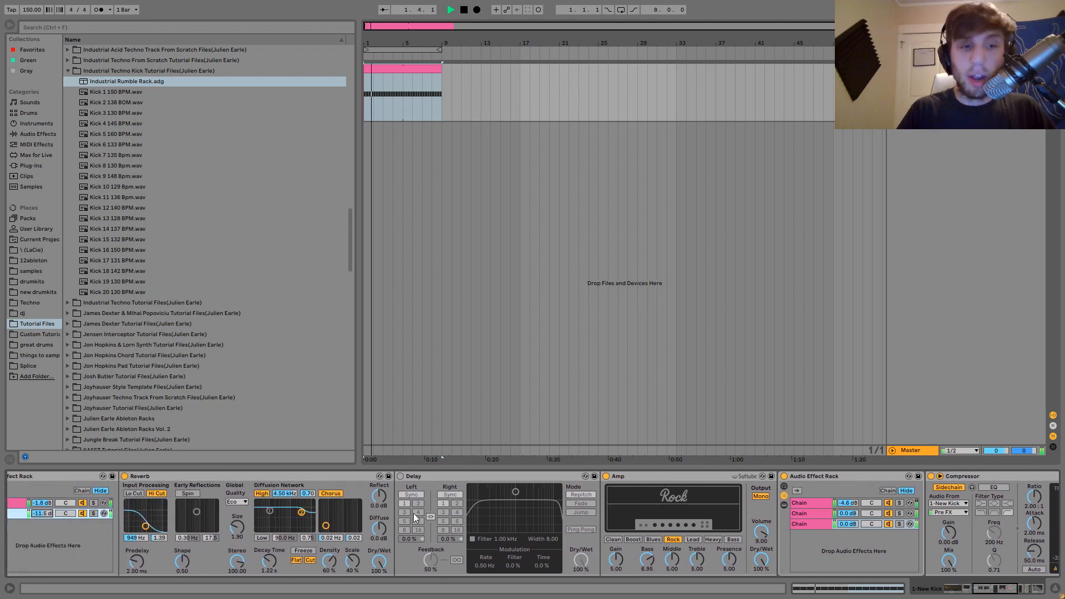
scroll(414, 514, "left", 10)
key("space")
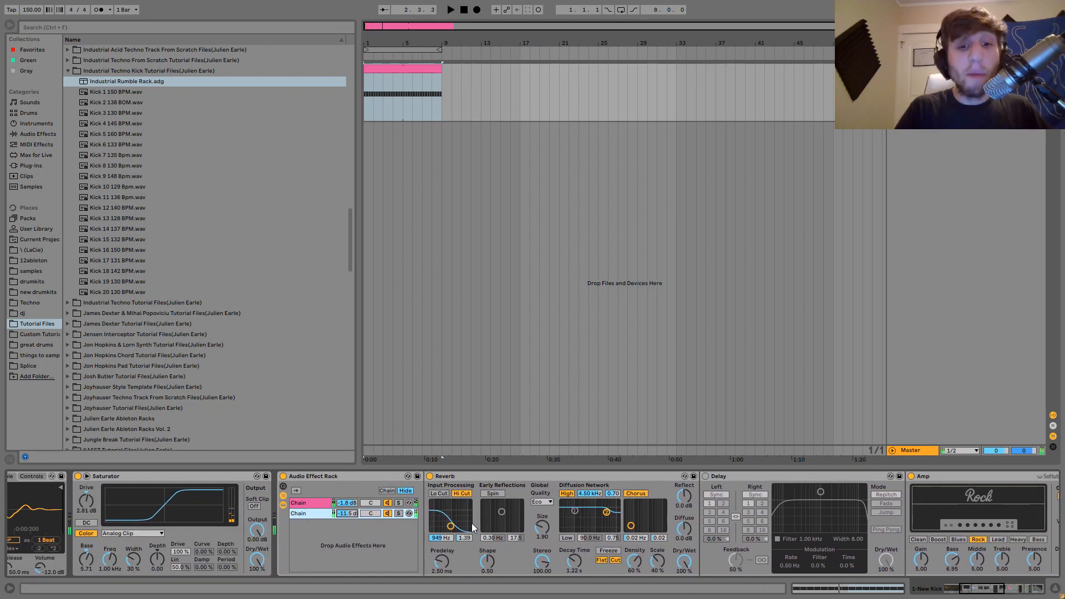
scroll(471, 524, "right", 10)
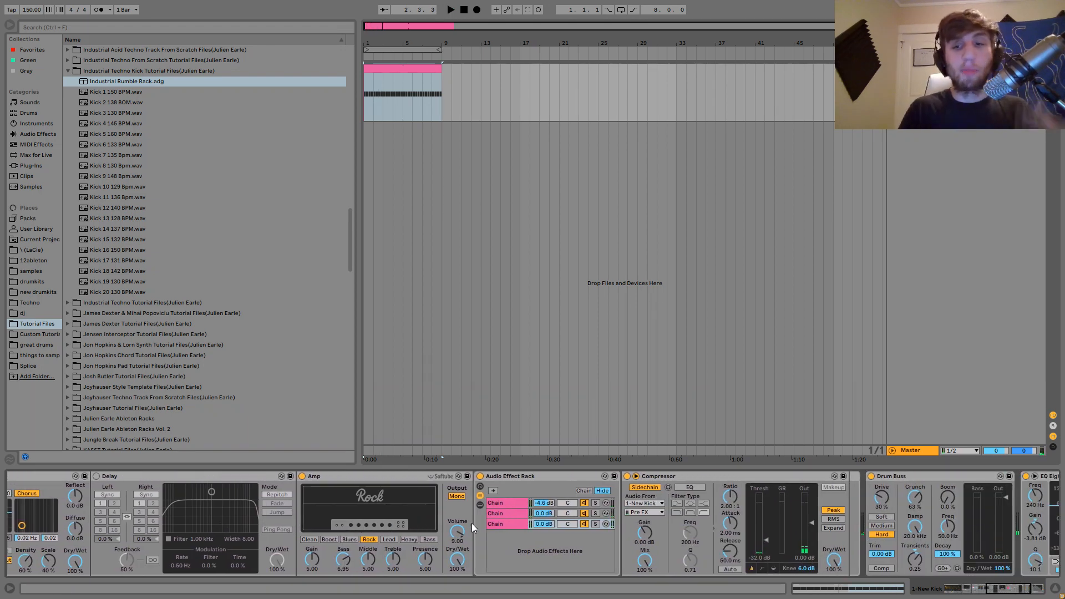
key("space")
scroll(472, 524, "left", 10)
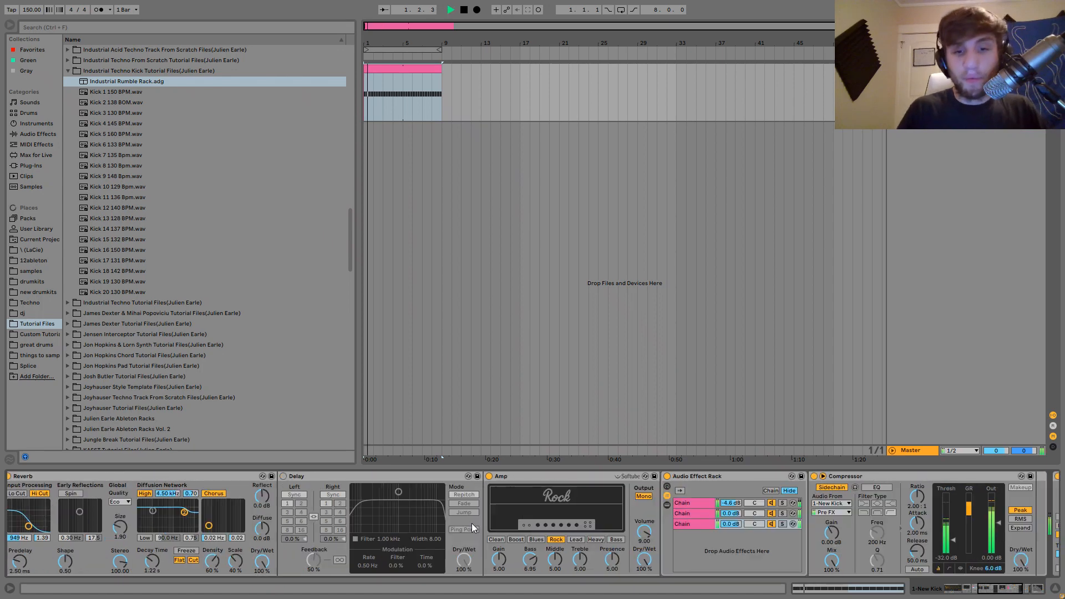
scroll(472, 524, "left", 3)
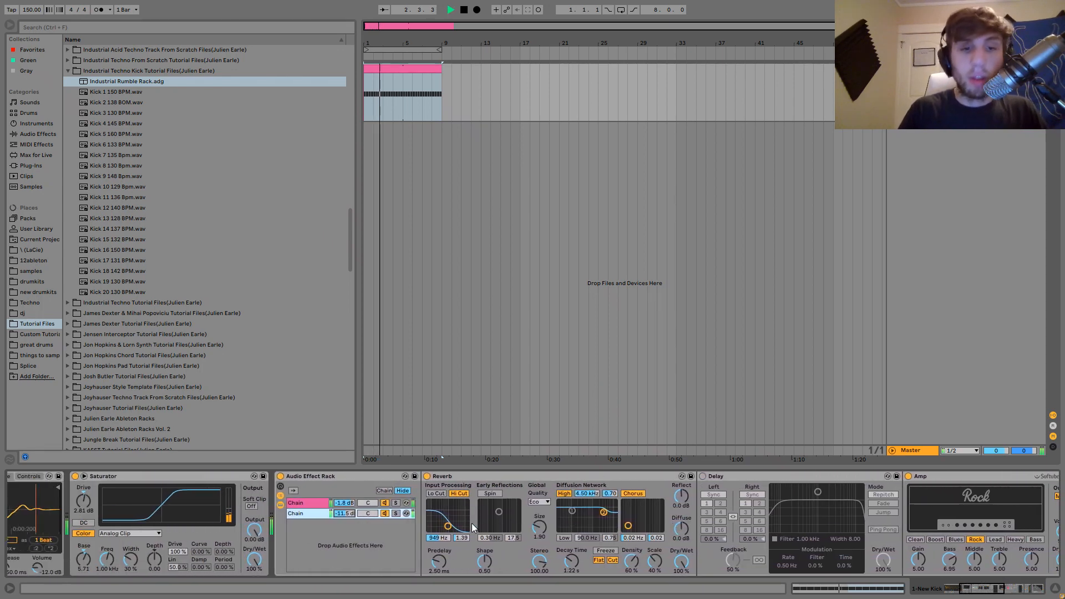
scroll(484, 527, "right", 6)
key("space")
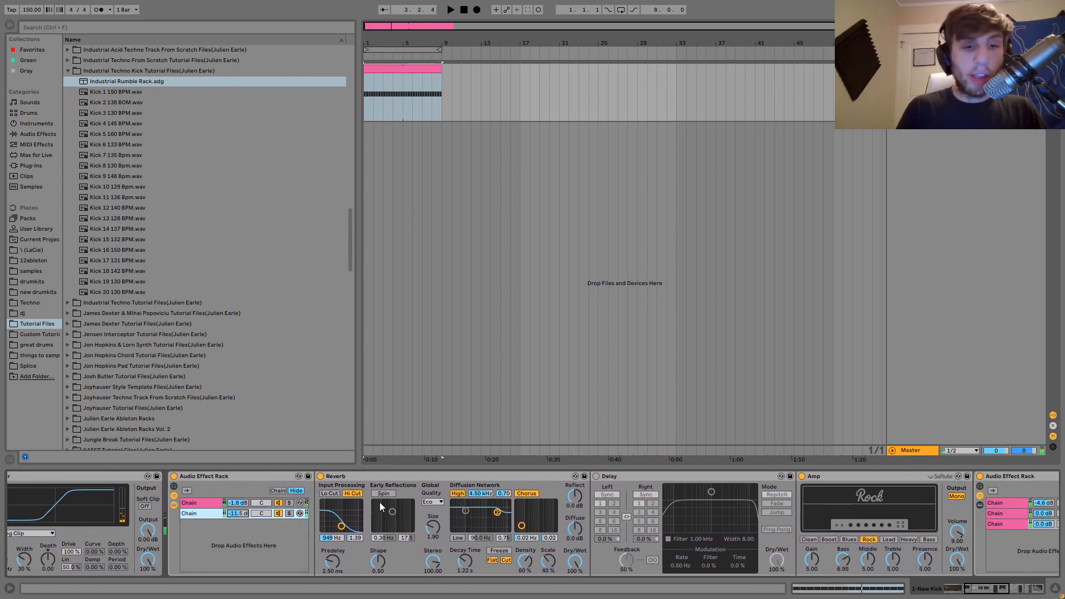
Try the Reverb's input filter at 664 Hz with a width of 8.11 during playback.
left_click(321, 475)
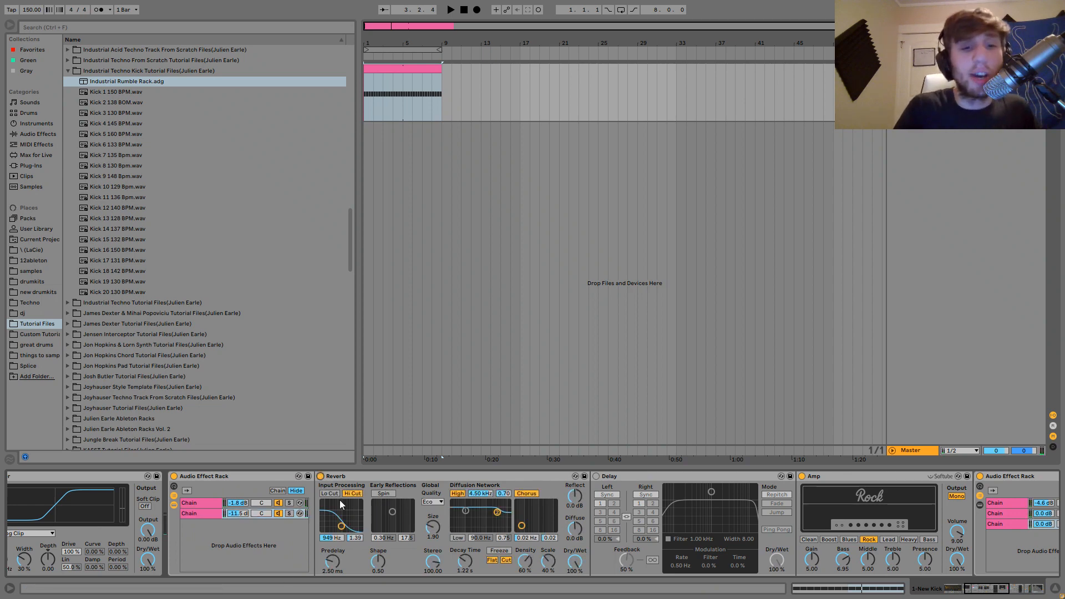
mouse_move(341, 527)
left_mouse_down()
mouse_move(350, 510)
mouse_move(340, 506)
left_mouse_up()
key("space")
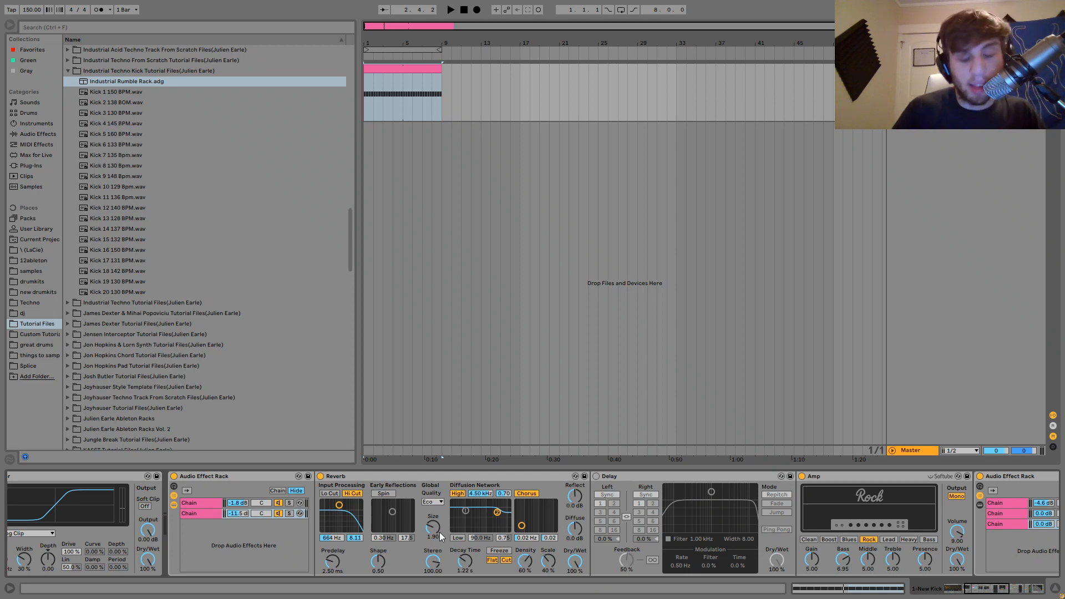
During playback, set the Reverb's size to 1.09, decay time to 1.12 s and input filter to 556 Hz with width 4.93.
key("space")
left_click_drag(437, 531, 437, 580)
key("space")
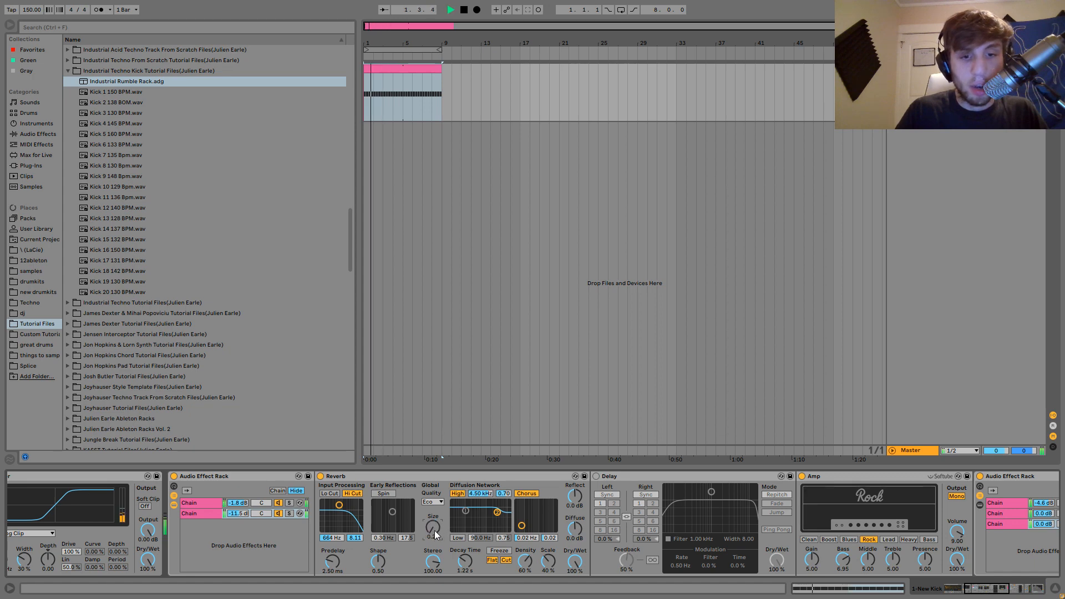
mouse_move(461, 564)
left_mouse_down()
mouse_move(460, 577)
mouse_move(461, 527)
mouse_move(461, 590)
mouse_move(460, 575)
left_mouse_up()
left_click_drag(437, 528, 437, 513)
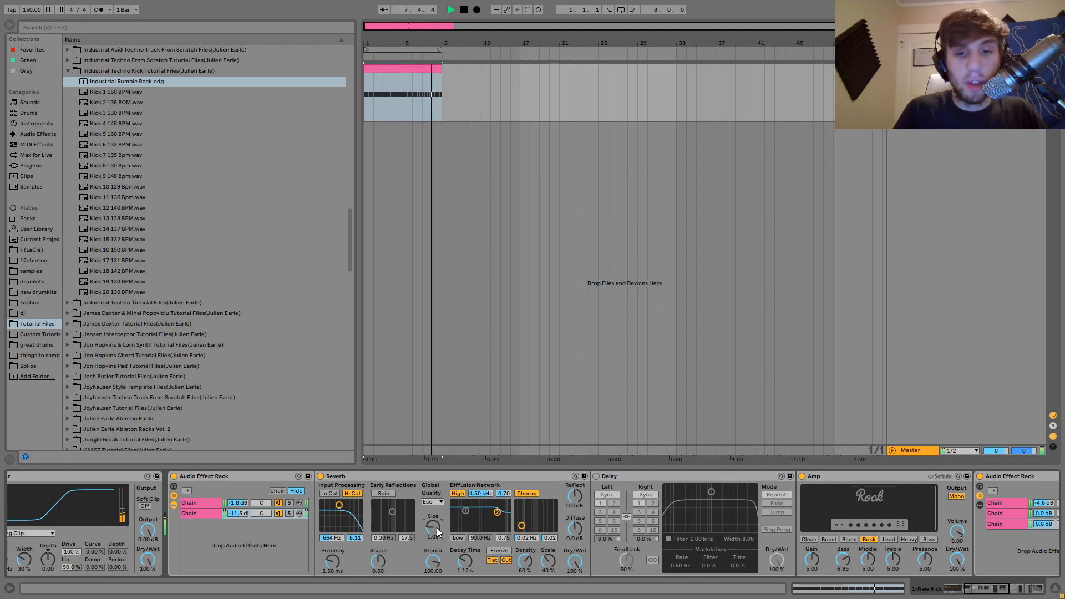
left_click_drag(339, 505, 339, 515)
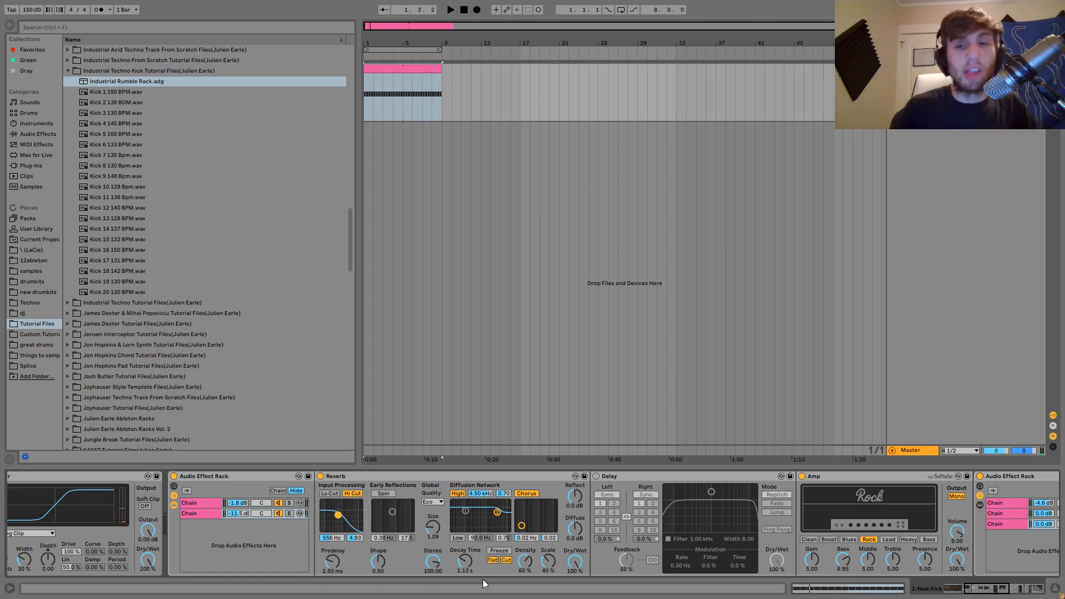
Turn off the Reverb, switch on the Delay in its place, and play it with a synced time of 1.
left_click(321, 476)
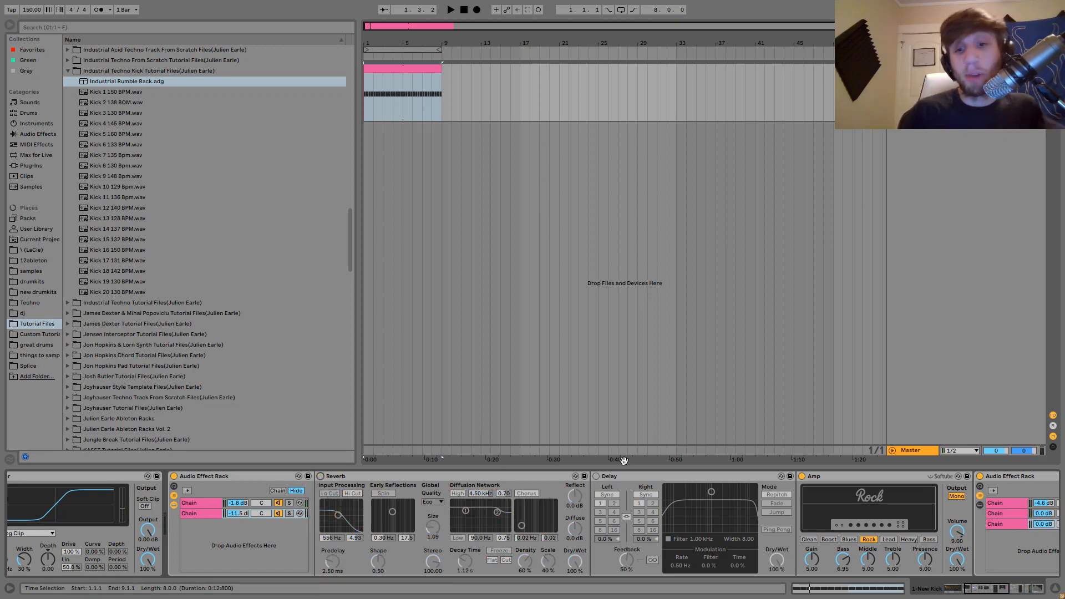
left_click(597, 476)
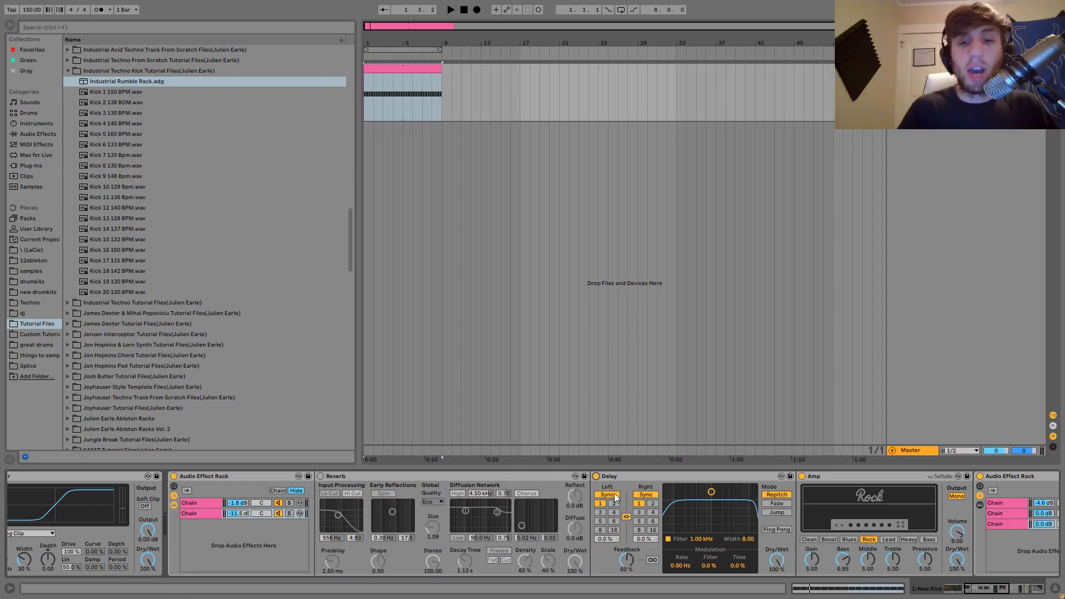
key("space")
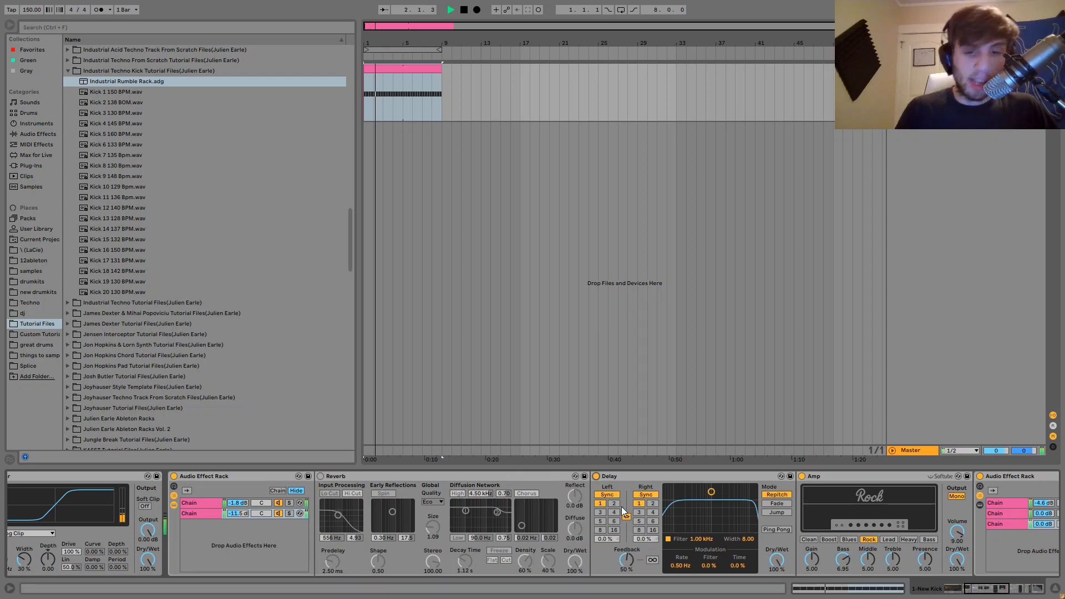
key("space")
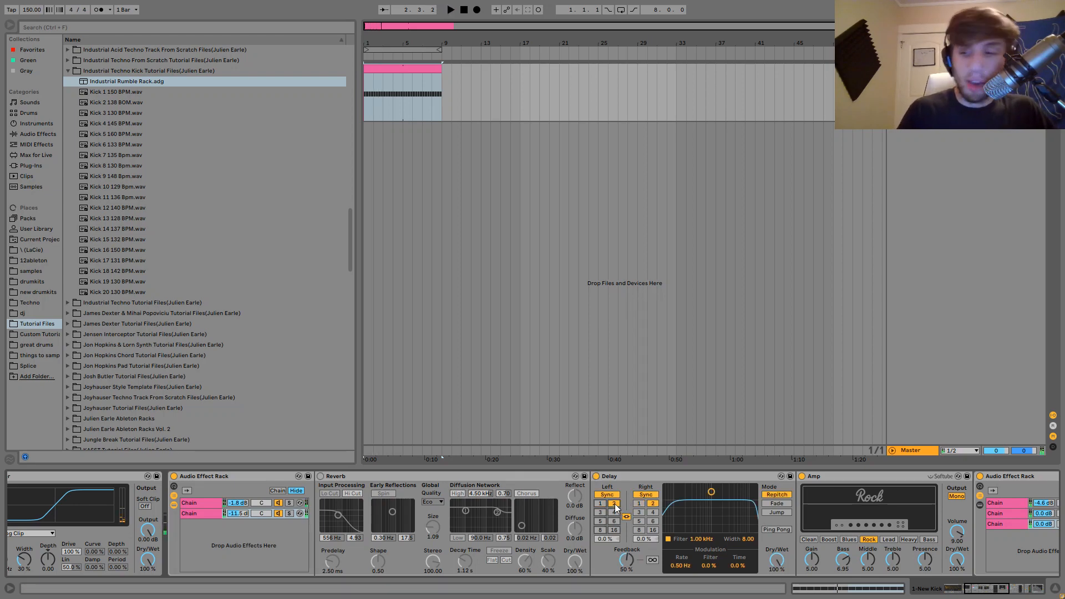
Play the Delay at a synced time of 2, and set both channels to 3 for another playback.
key("space")
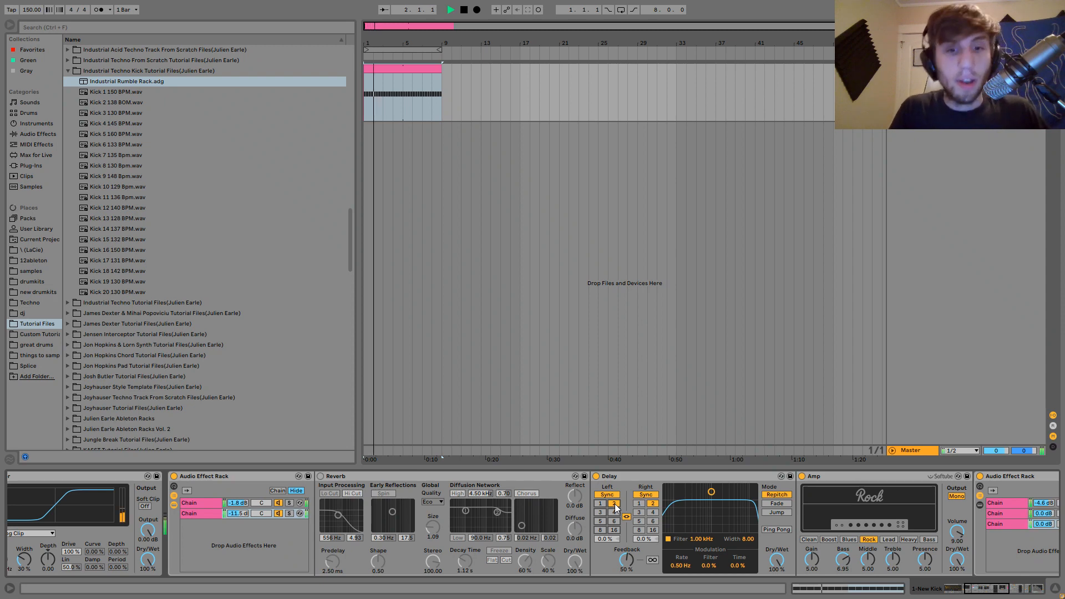
key("space")
left_click(600, 512)
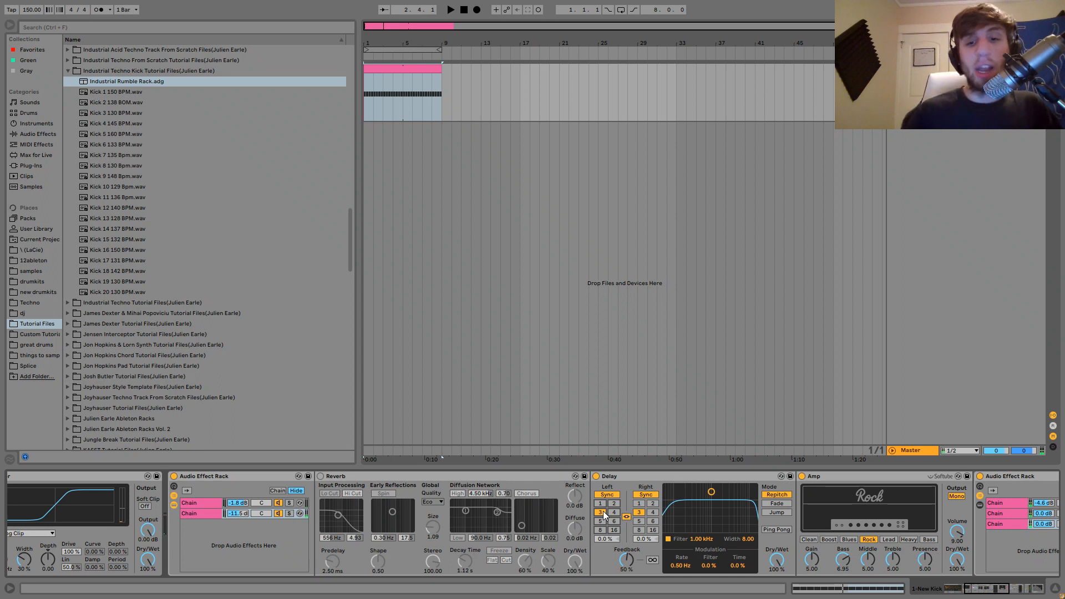
key("space")
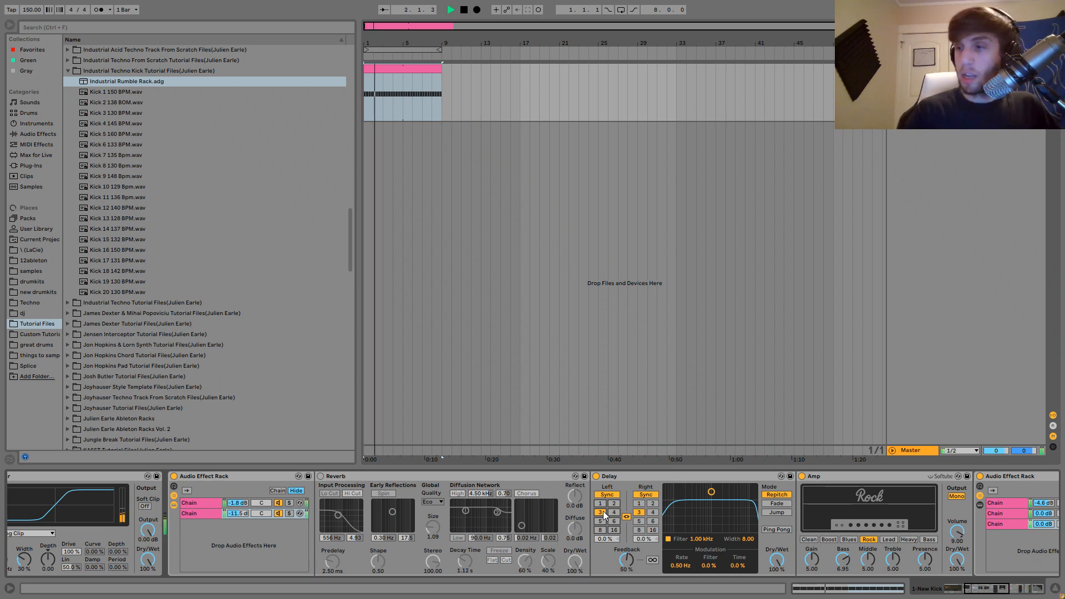
key("space")
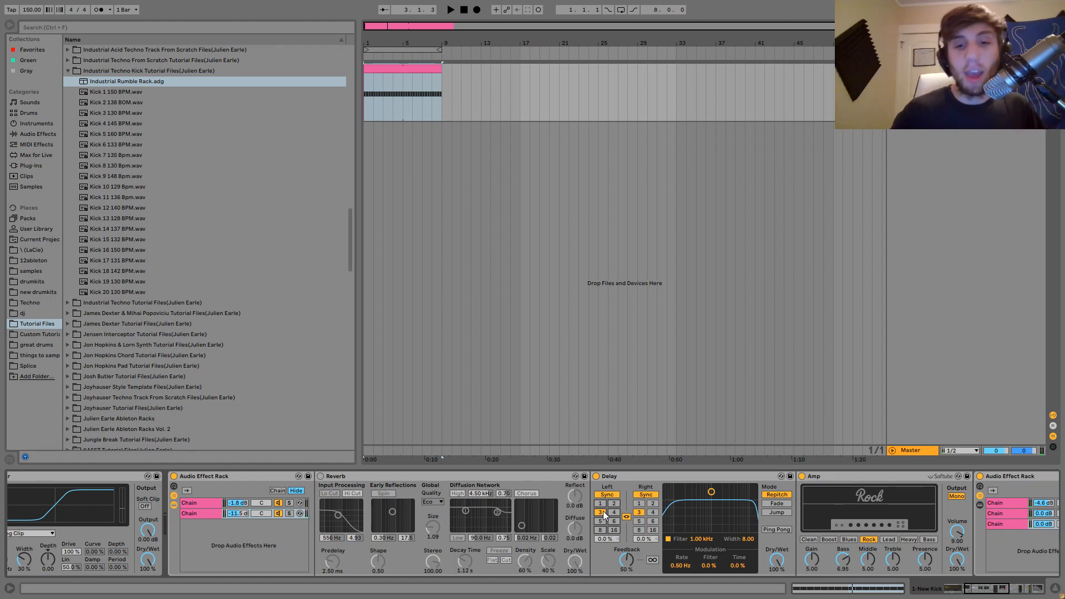
Switch both Delay channels from synced to free time, set them to 66.8 ms, and play the kick.
left_click(608, 494)
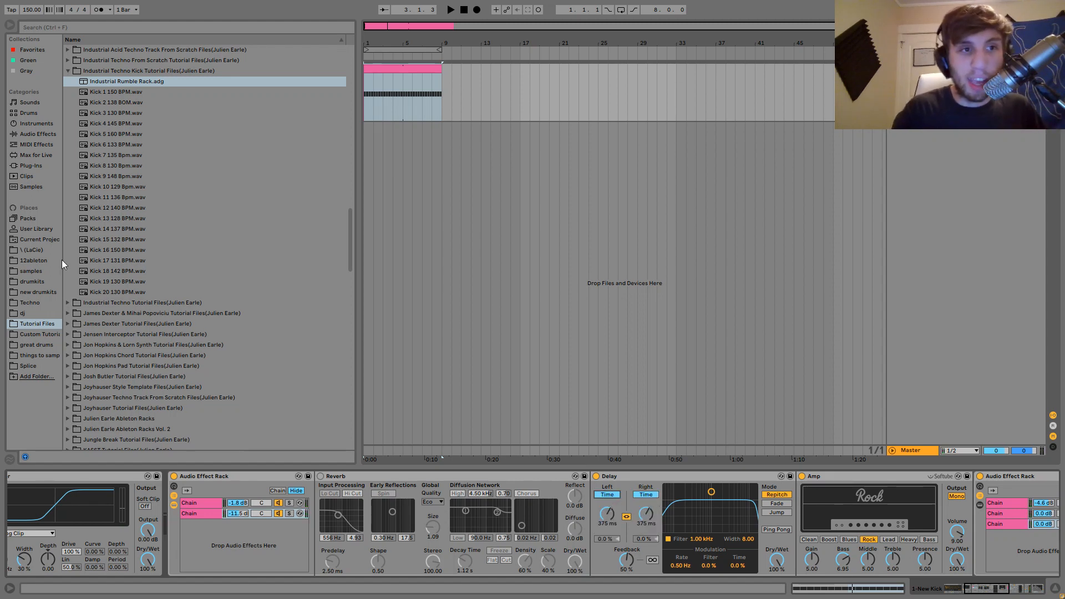
left_click_drag(609, 515, 610, 521)
key("space")
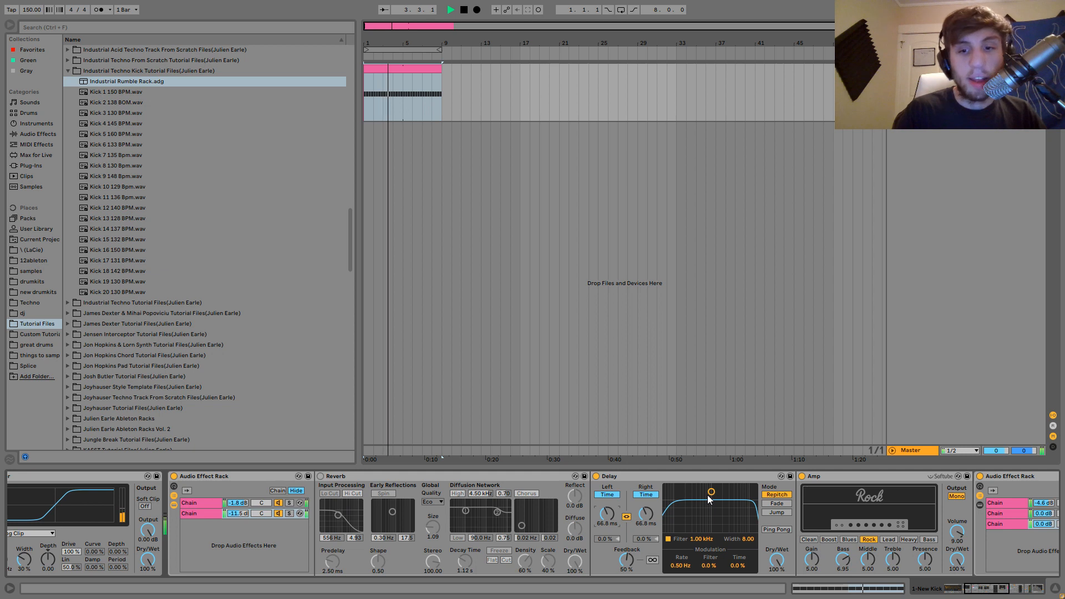
Try a Delay filter width of 5.42 during playback, turn the filter off, and return both channels to synced time.
mouse_move(712, 499)
left_mouse_down()
mouse_move(700, 519)
mouse_move(684, 509)
mouse_move(712, 502)
mouse_move(678, 504)
mouse_move(711, 505)
left_mouse_up()
left_click(670, 539)
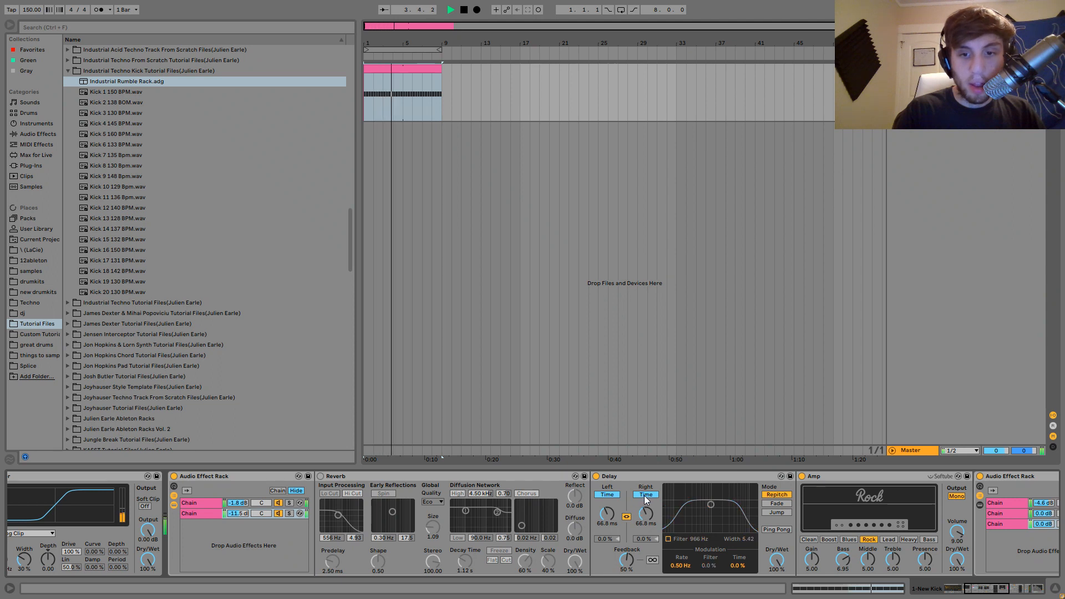
key("space")
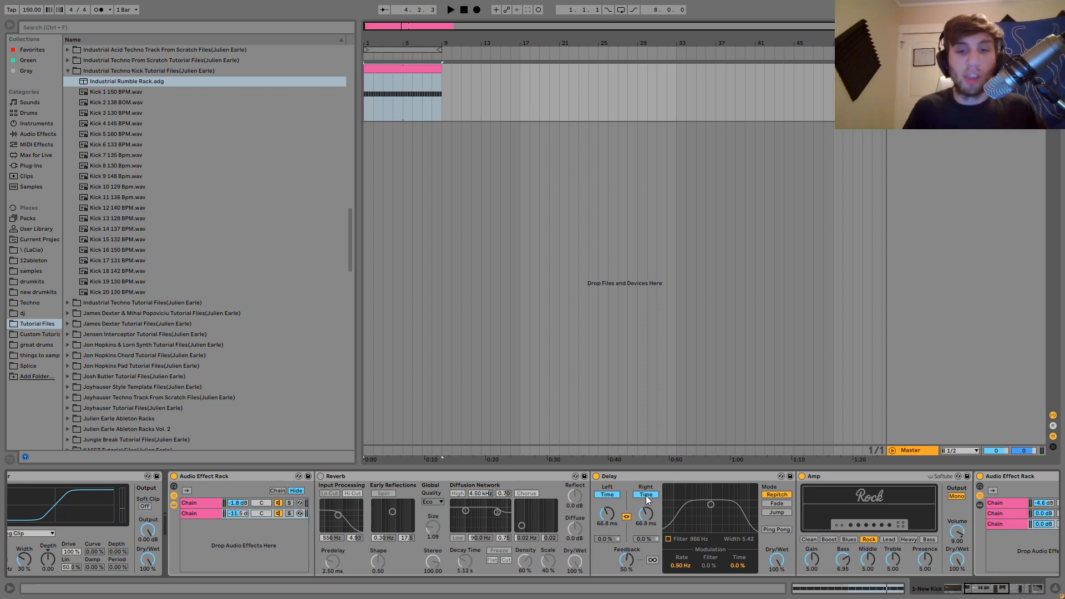
left_click(646, 495)
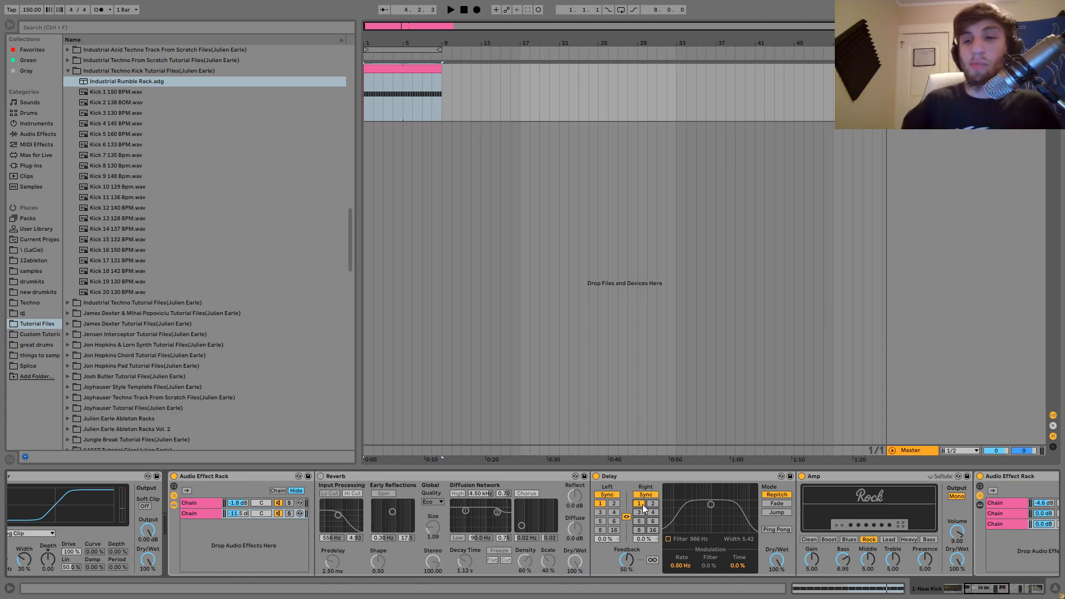
Hide the first Audio Effect Rack's chain devices, and play the kick with Drum Buss and EQ Eight turned off.
scroll(644, 505, "right", 5)
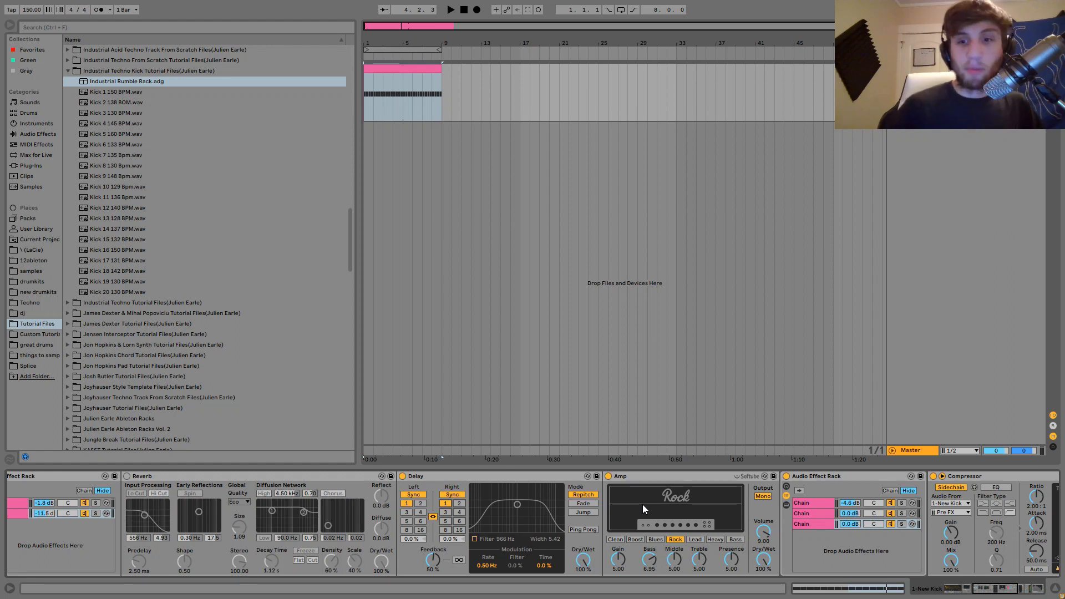
scroll(643, 505, "right", 3)
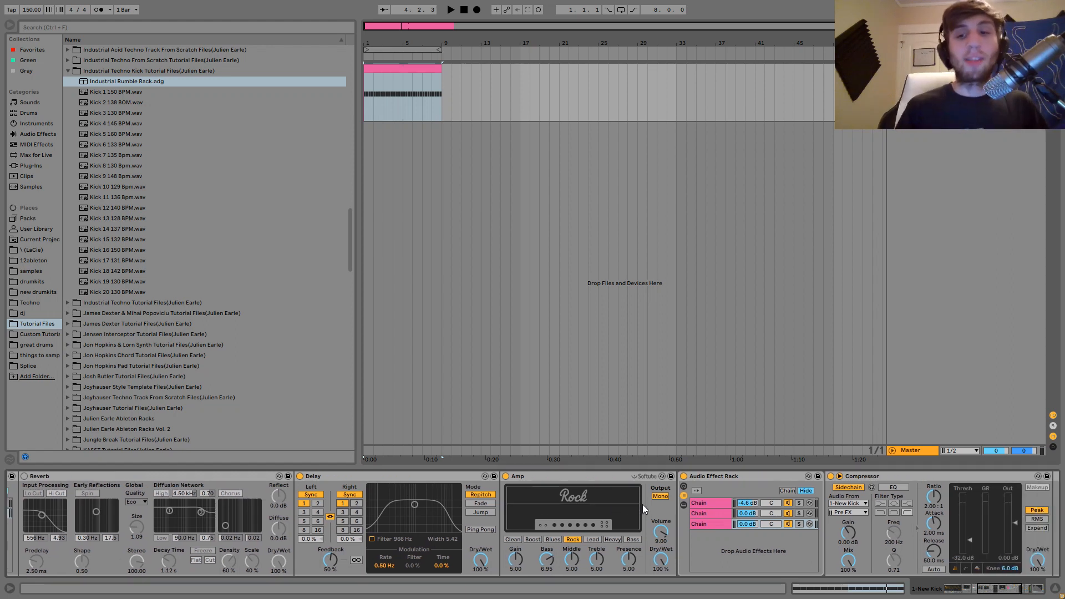
scroll(643, 505, "right", 12)
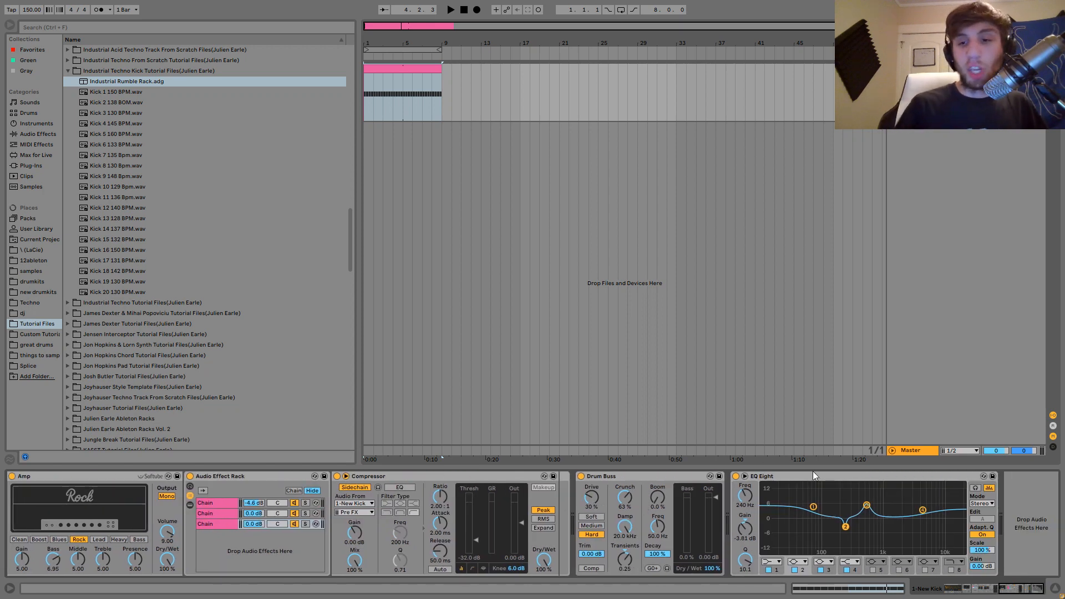
scroll(642, 504, "left", 14)
scroll(616, 503, "left", 16)
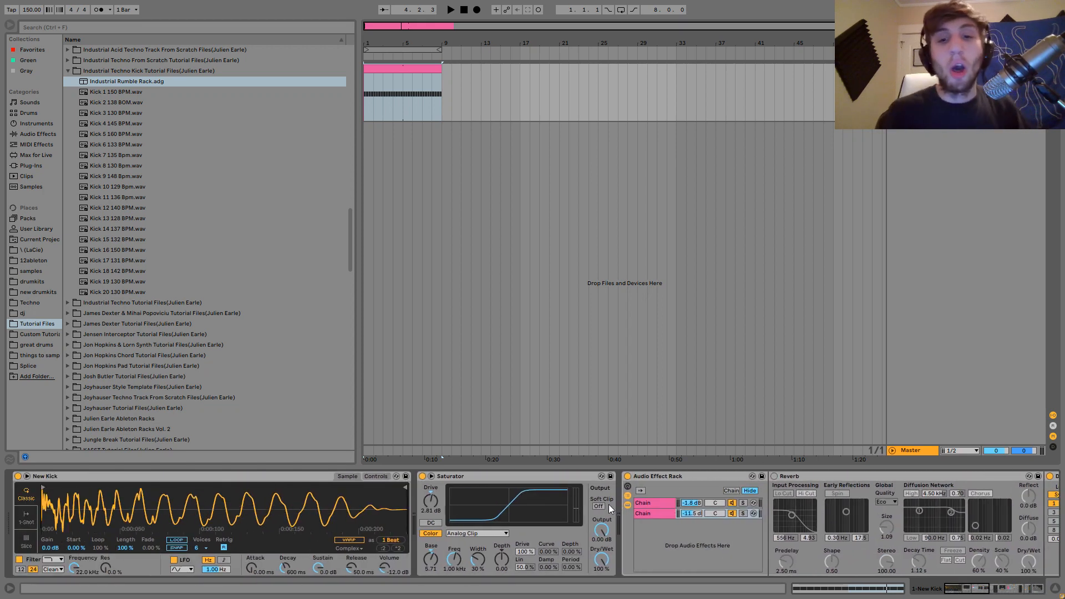
left_click(627, 505)
scroll(607, 527, "right", 4)
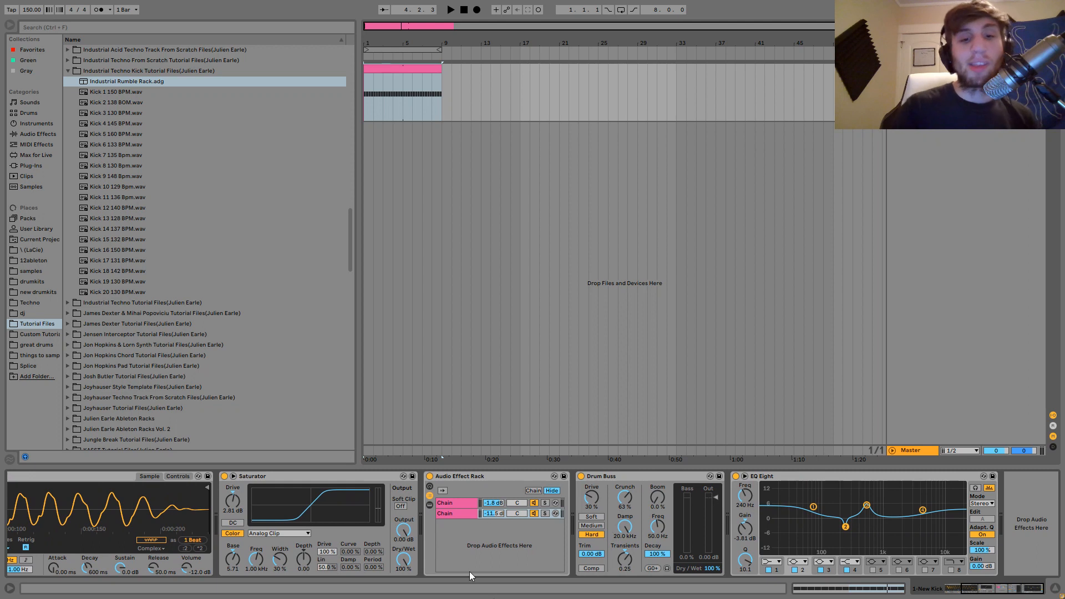
left_click(581, 476)
left_click(736, 476)
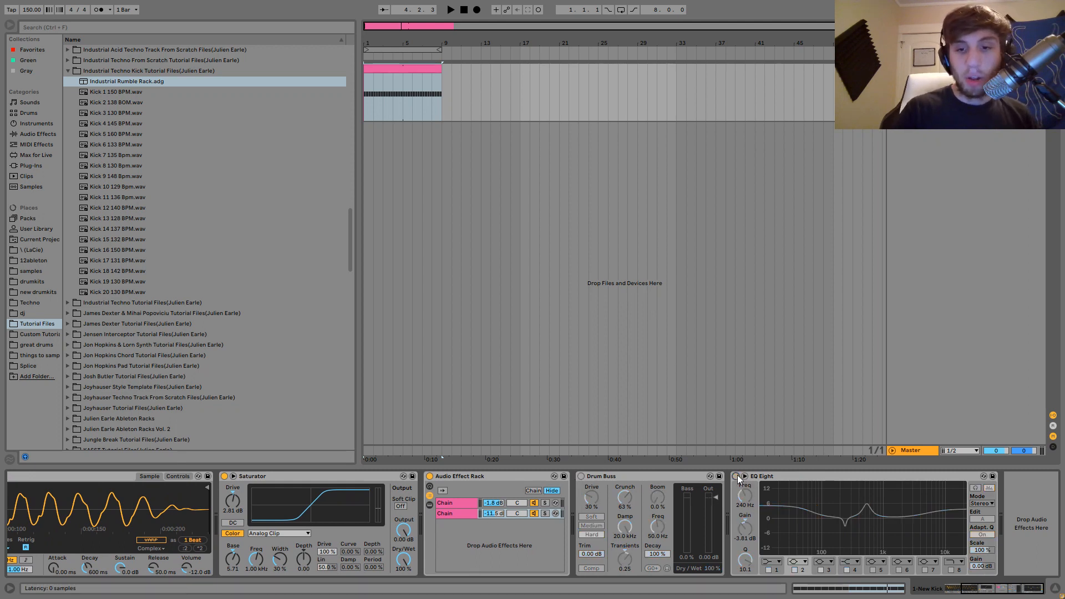
key("space")
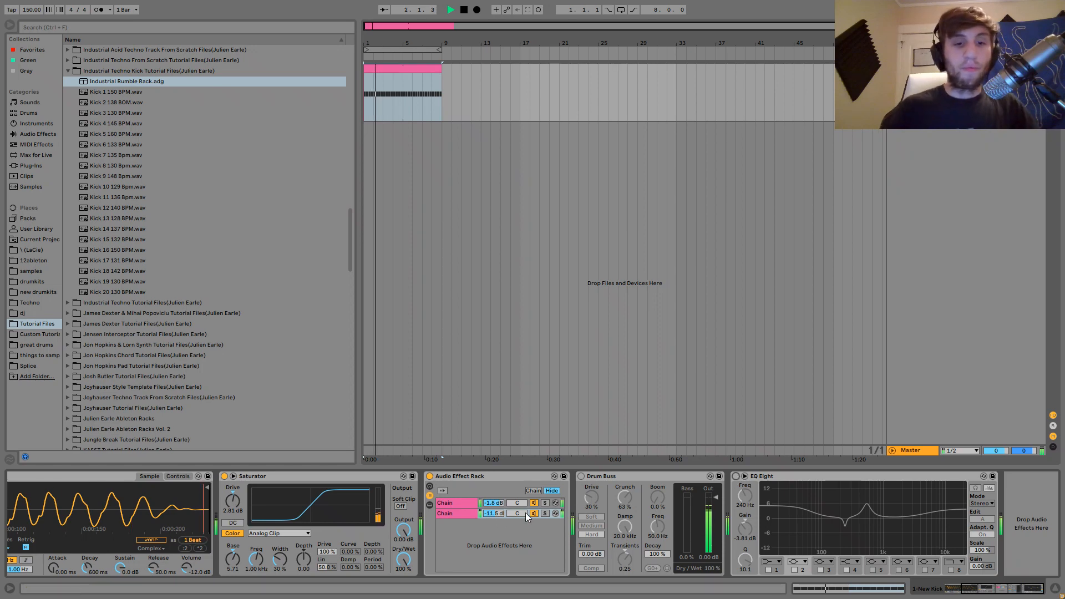
Show the rack's second chain, turn off its Delay, switch the Reverb on instead, and play the kick.
left_click(464, 514)
double_click(464, 514)
key("space")
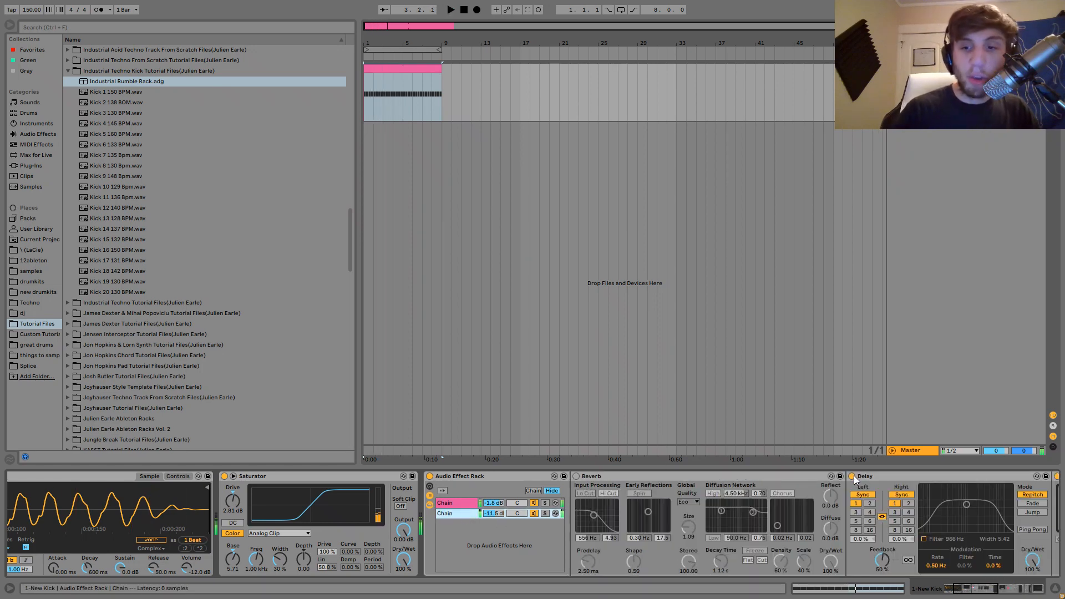
left_click(852, 476)
left_click(577, 476)
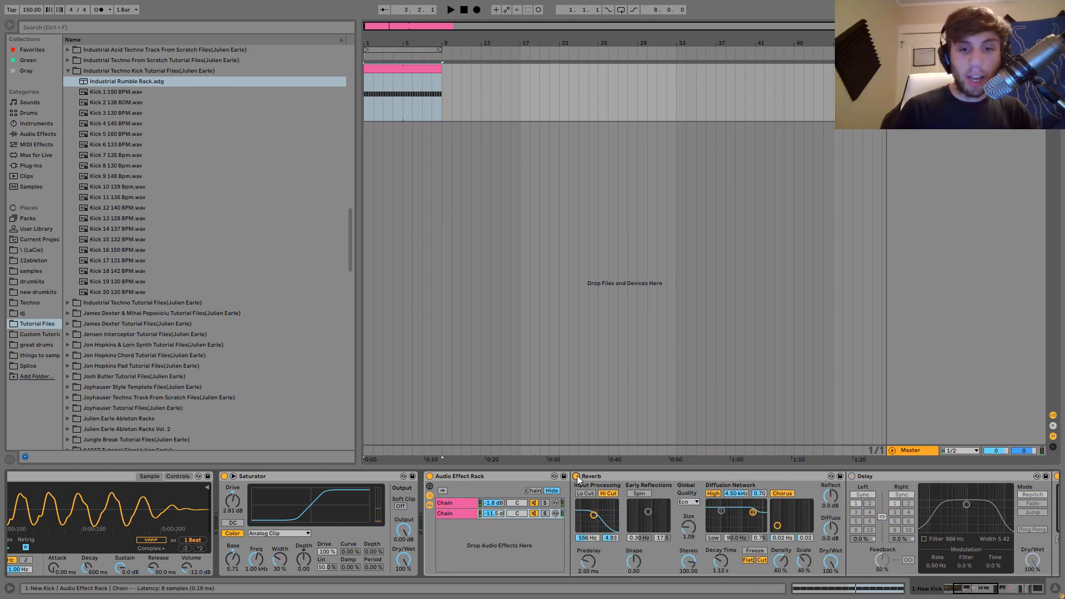
key("space")
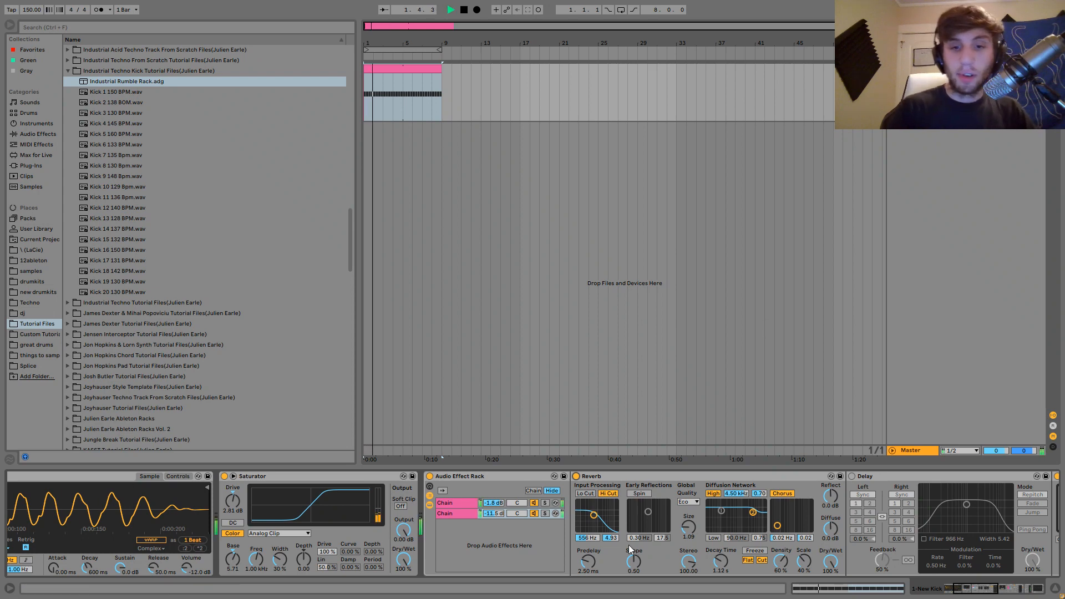
Try the Reverb's input filter at 664 Hz with a width of 1.56, and replay the kick several times.
left_click_drag(593, 515, 596, 528)
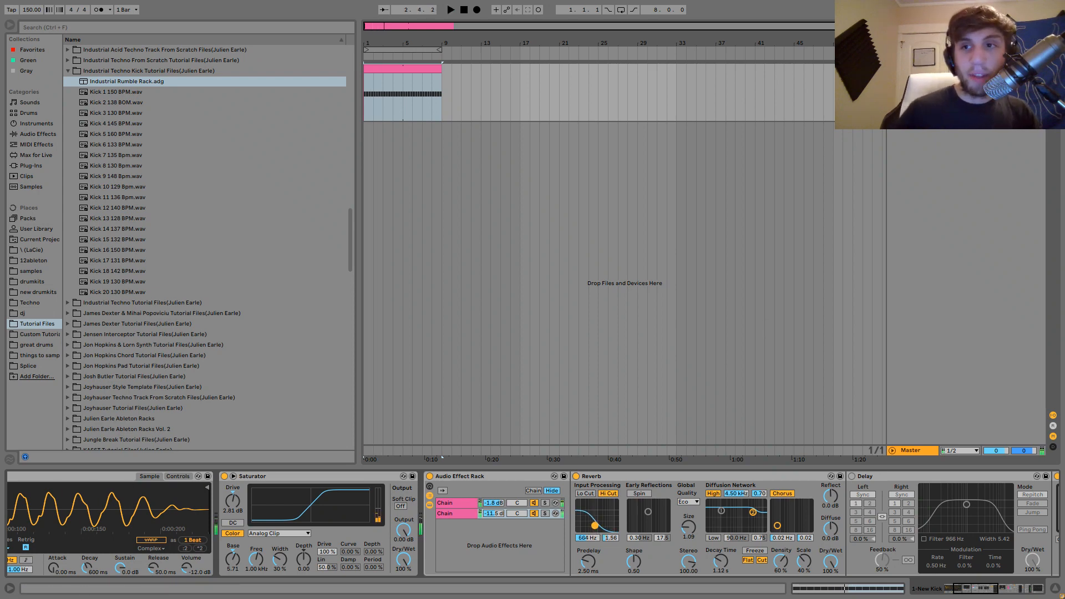
key("space")
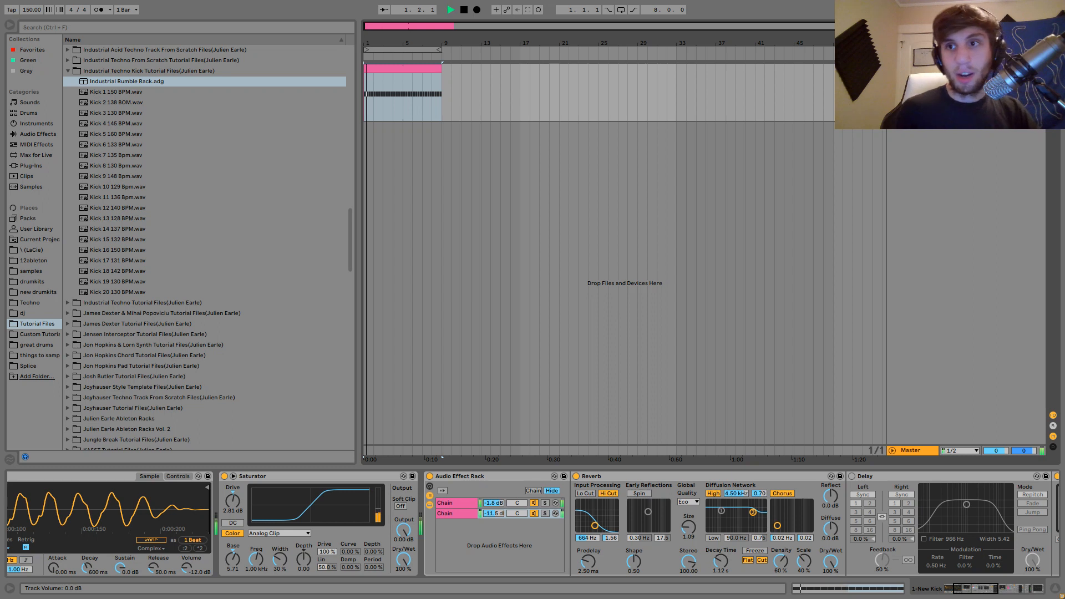
key("space")
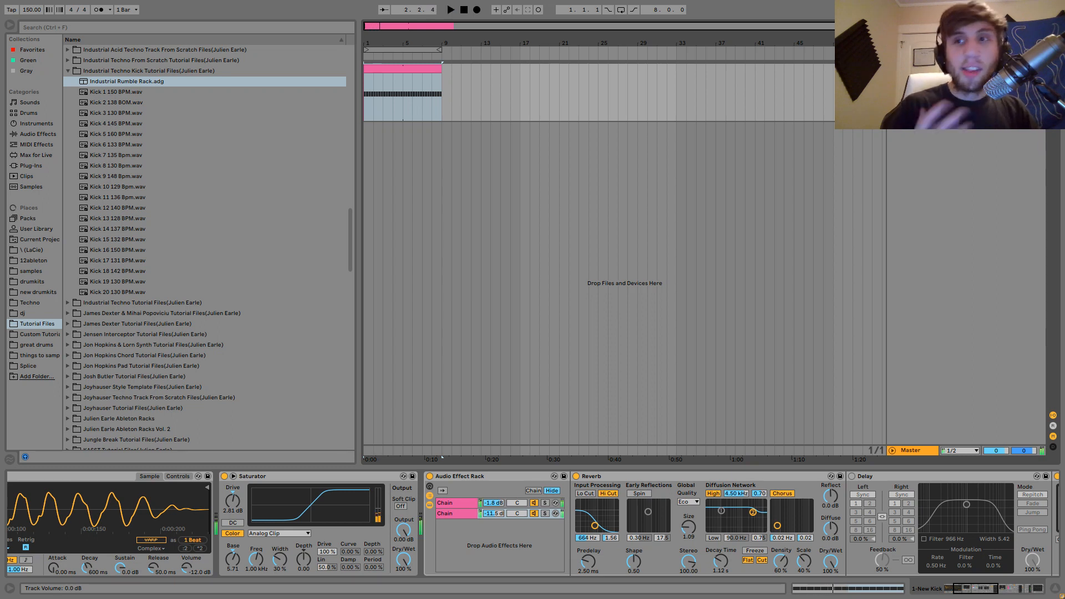
key("space")
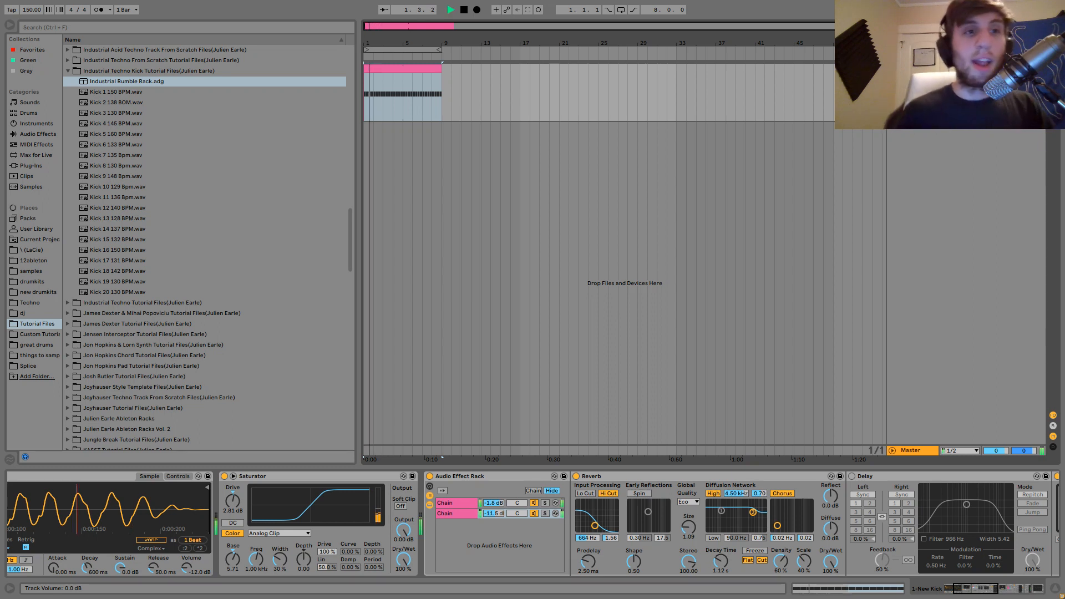
key("space")
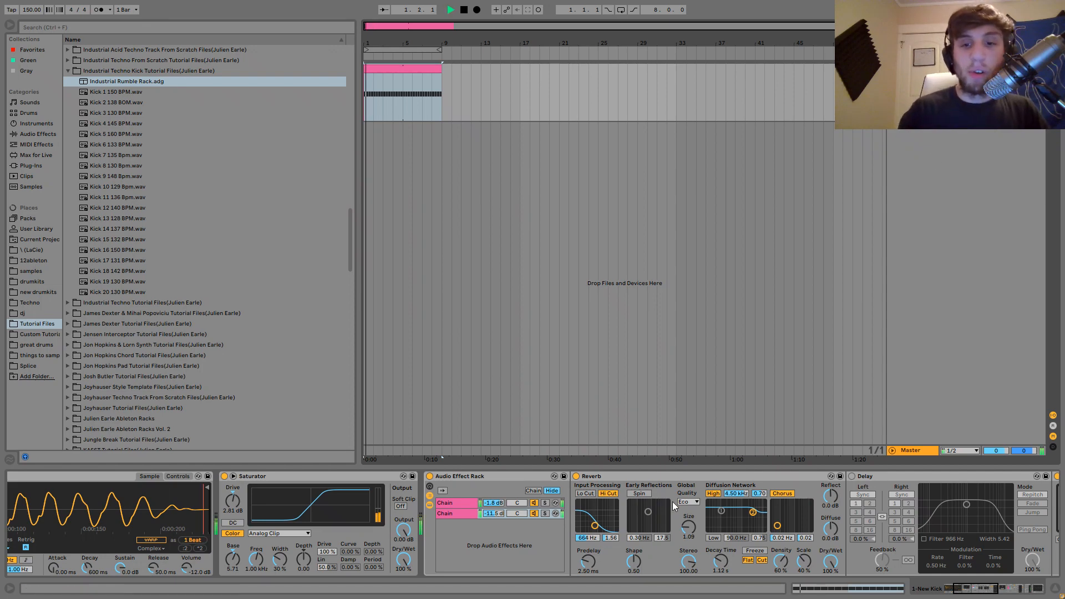
Hide the first rack's chain devices and compare the kick with Drum Buss off and on during playback.
scroll(672, 502, "right", 10)
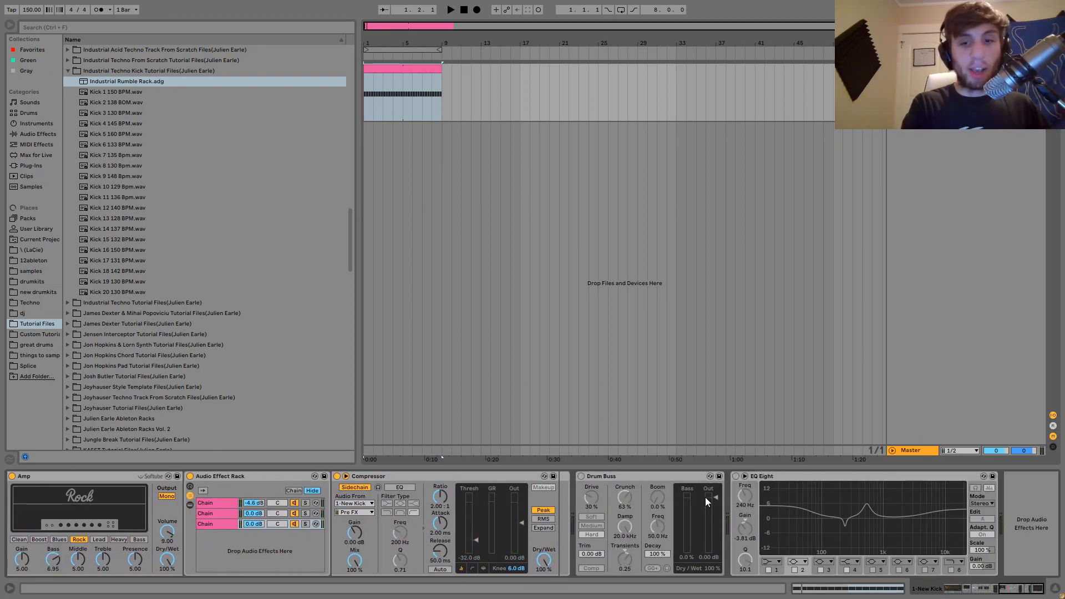
scroll(704, 497, "left", 8)
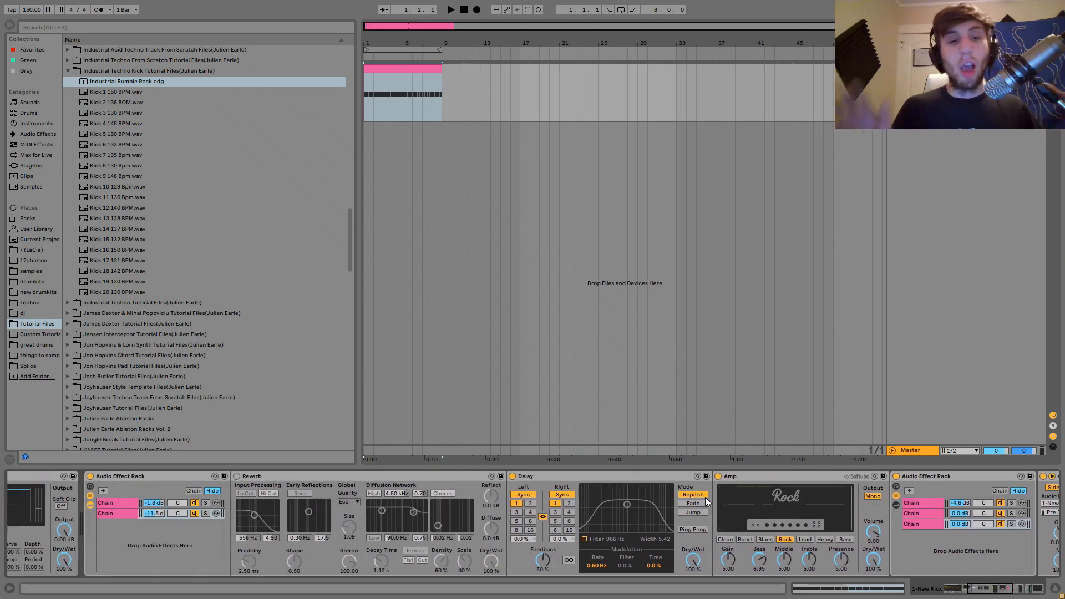
scroll(705, 497, "left", 5)
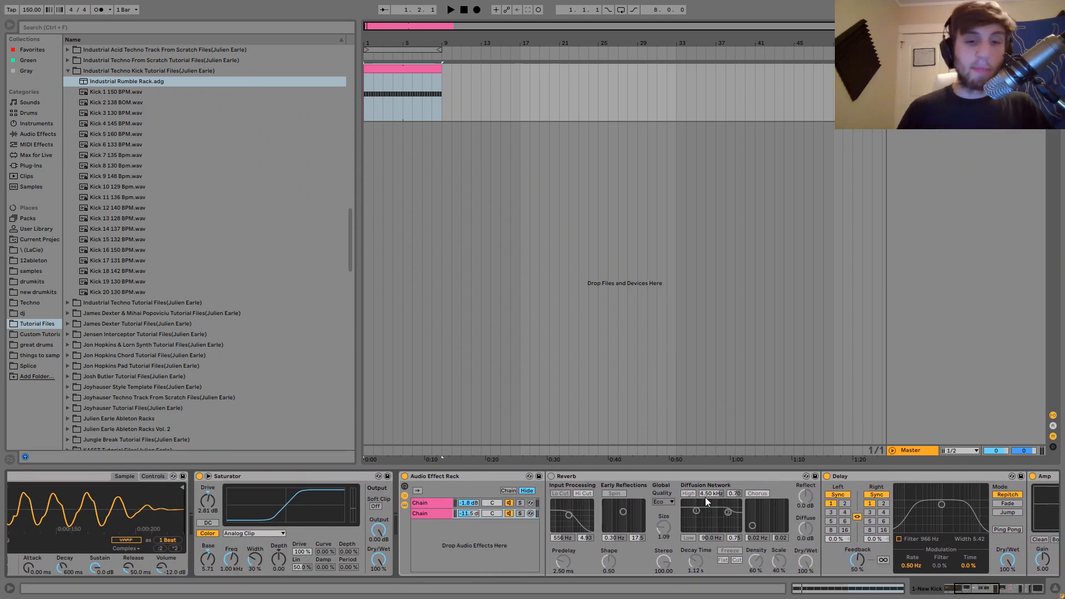
left_click(405, 506)
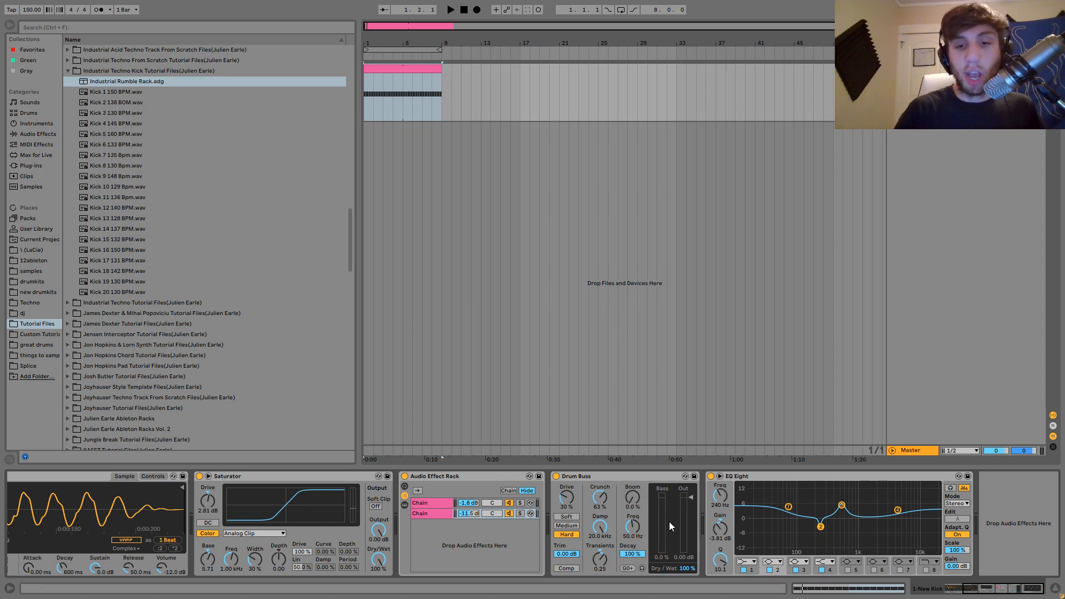
left_click(556, 476)
key("space")
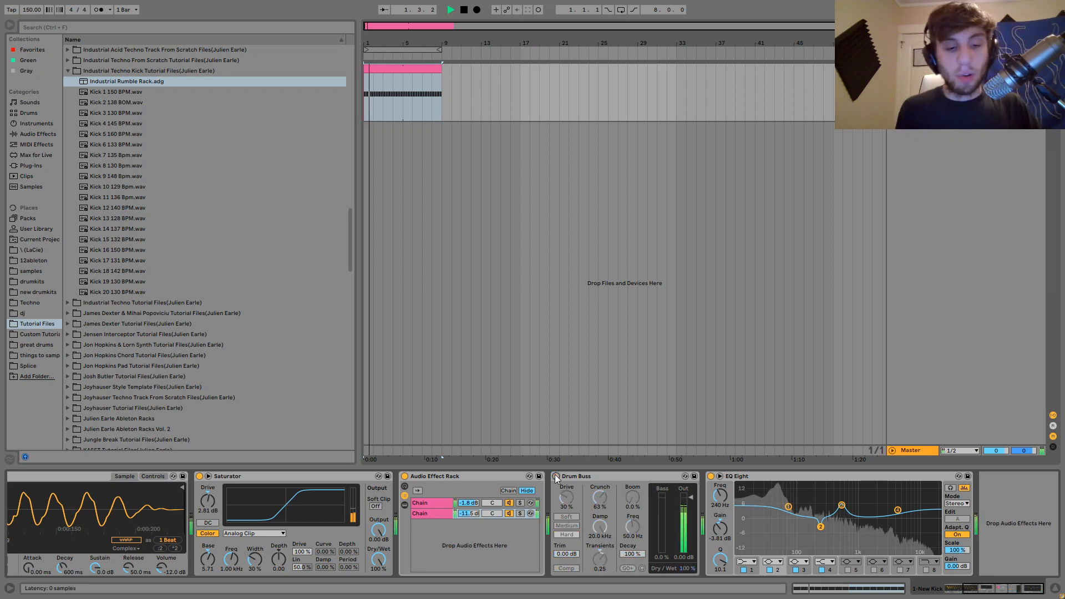
left_click(556, 475)
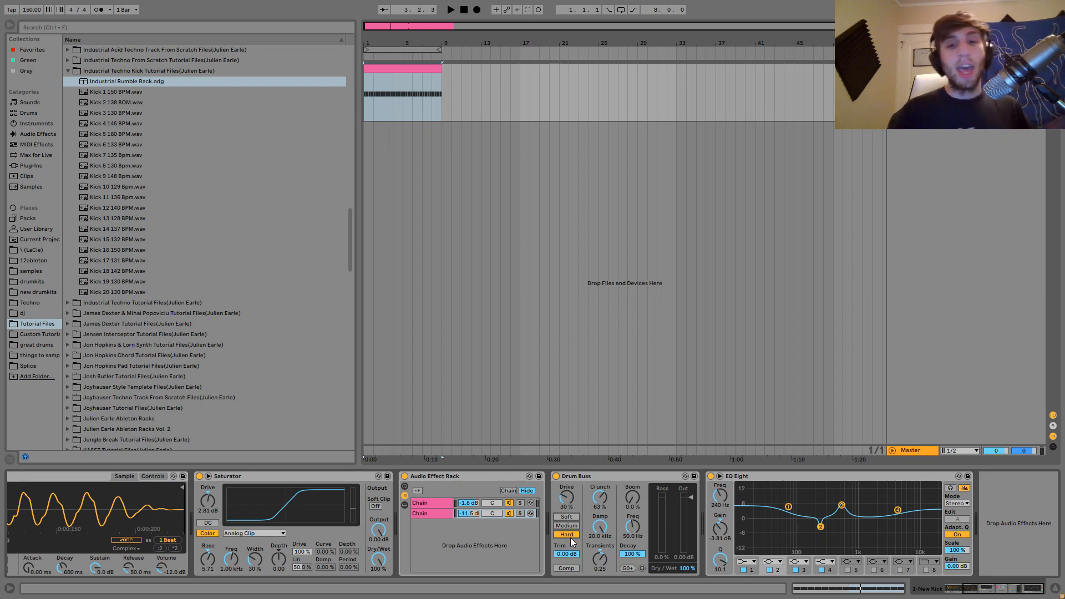
Turn off Drum Buss and try a Saturator followed by a Limiter in its place, before EQ Eight.
left_click(556, 476)
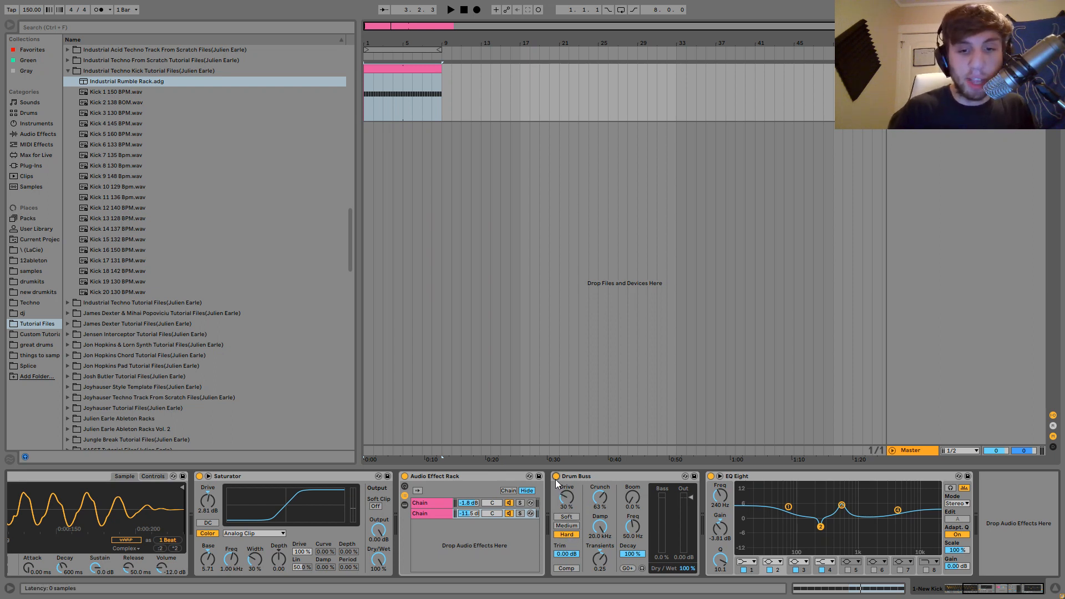
left_click(35, 134)
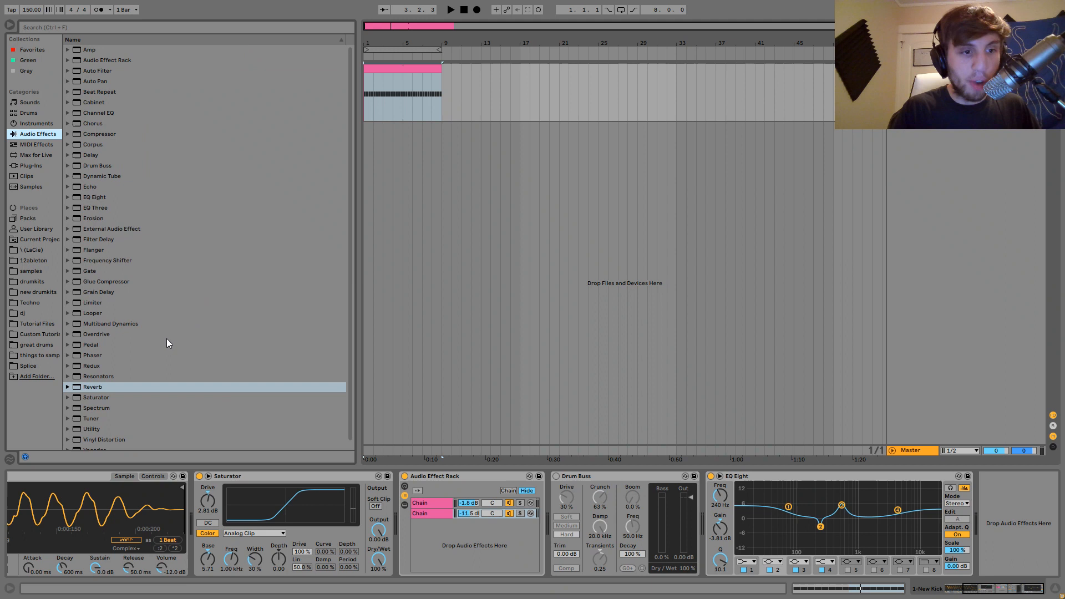
left_click(81, 396)
key("Return")
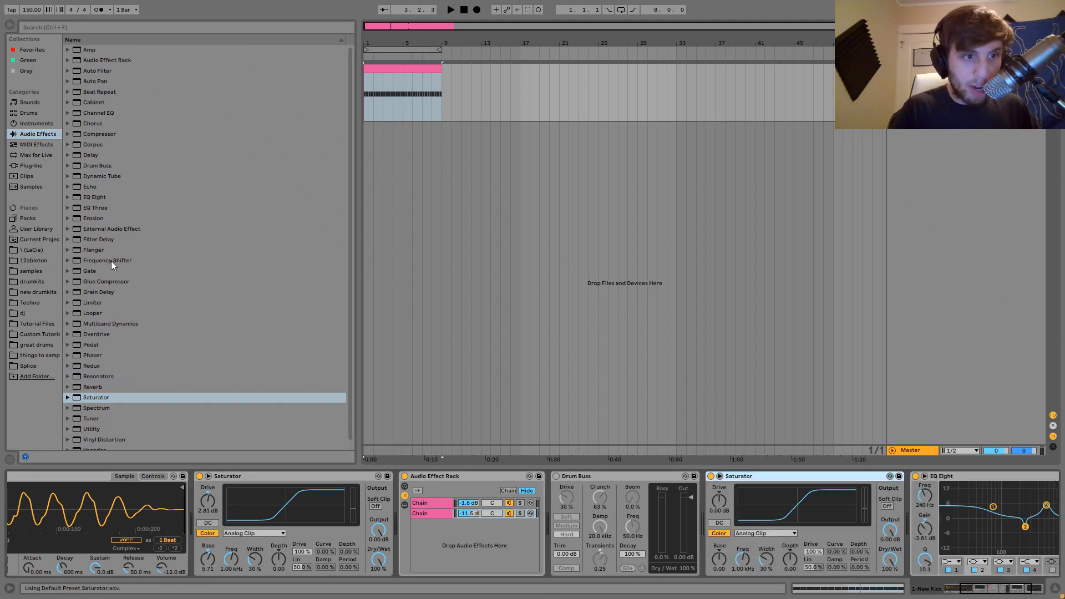
left_click_drag(93, 302, 910, 502)
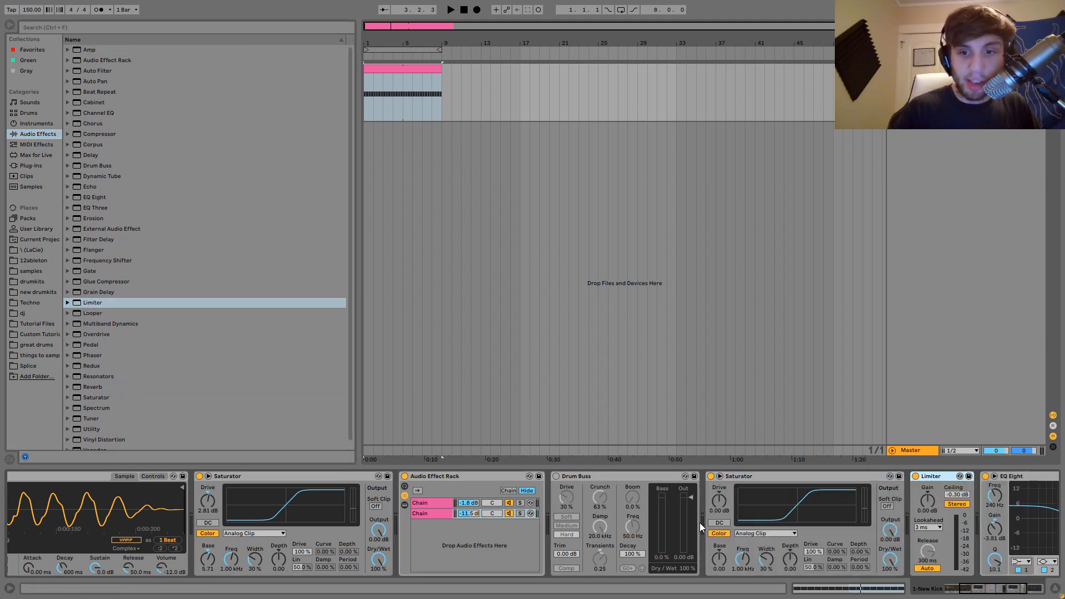
Set the added Saturator's drive to 7.00 dB and the Limiter's gain to 4.20 dB, and play the kick.
left_click_drag(719, 512, 766, 499)
scroll(720, 511, "right", 5)
key("space")
Delete the added Saturator and Limiter, turn Drum Buss back on, and play the kick.
left_click(766, 479)
left_click(711, 475, "shift")
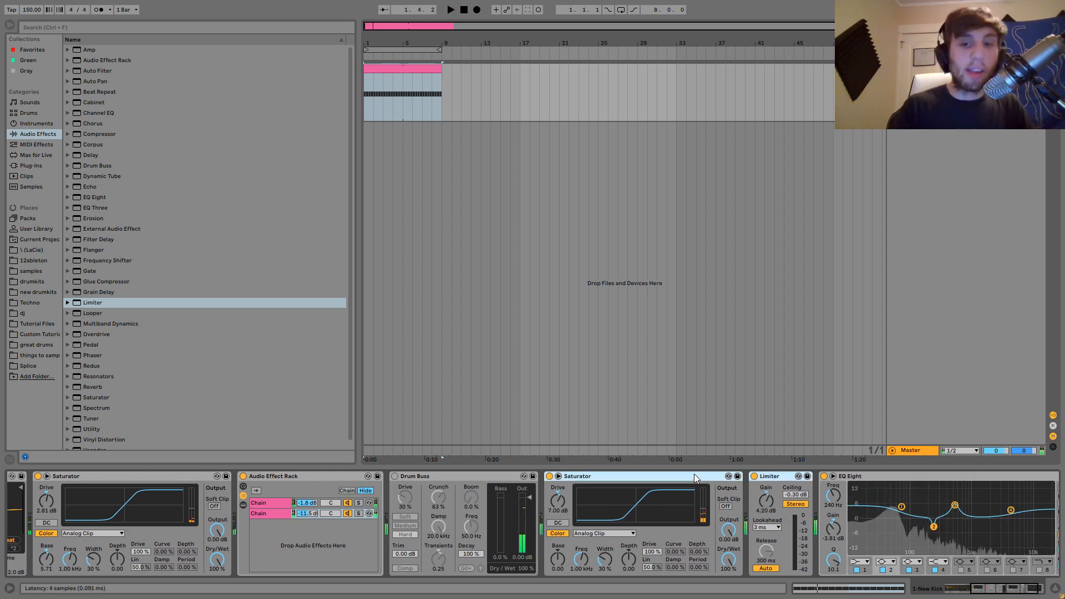
key("Delete")
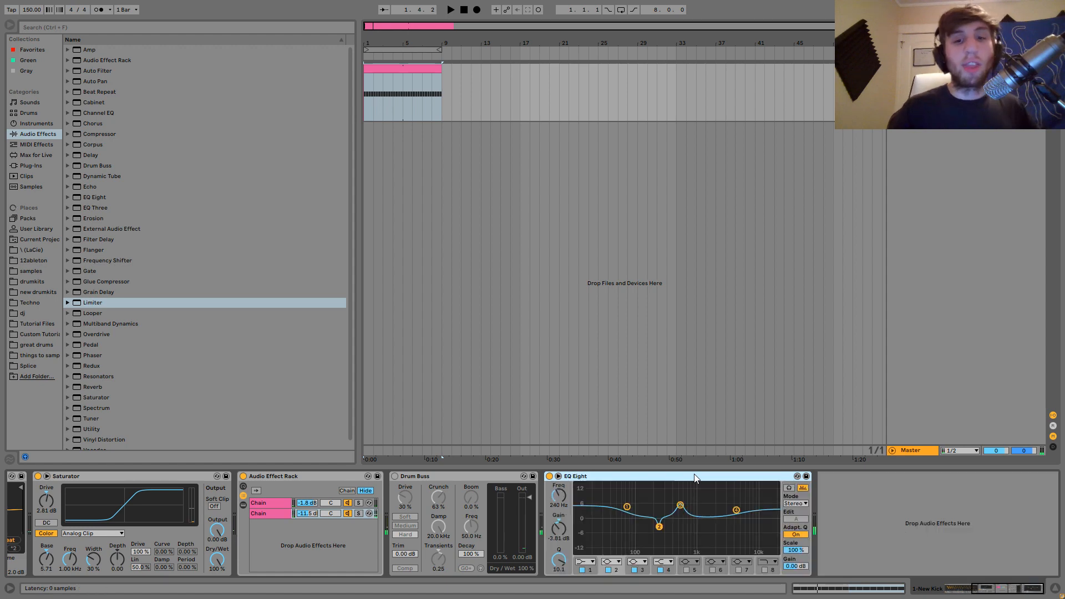
left_click(395, 476)
key("space")
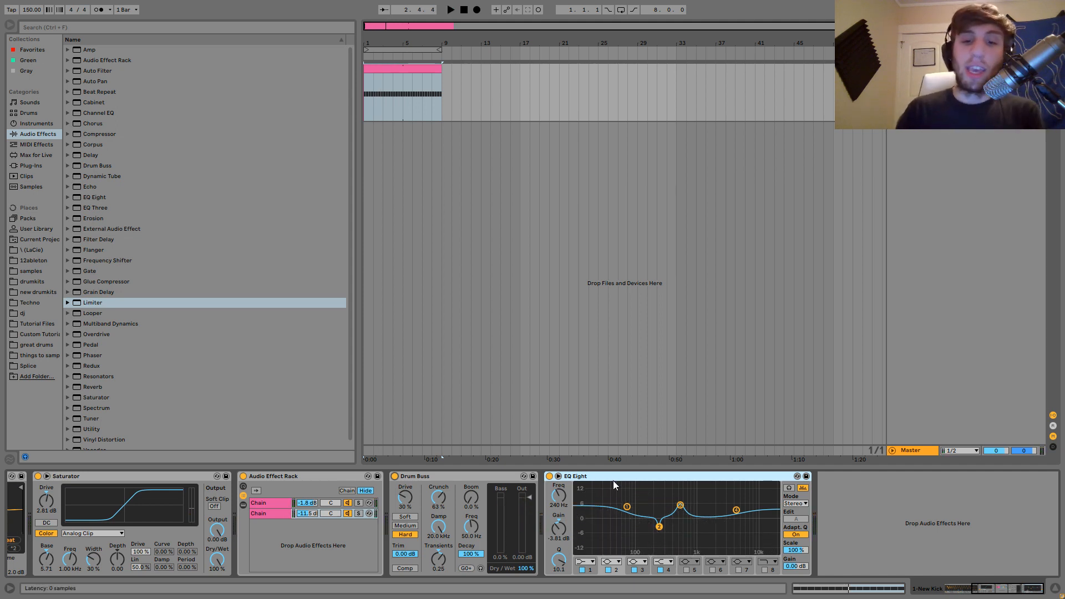
Turn off EQ Eight and audition the kick without it in several short playbacks.
left_click(550, 478)
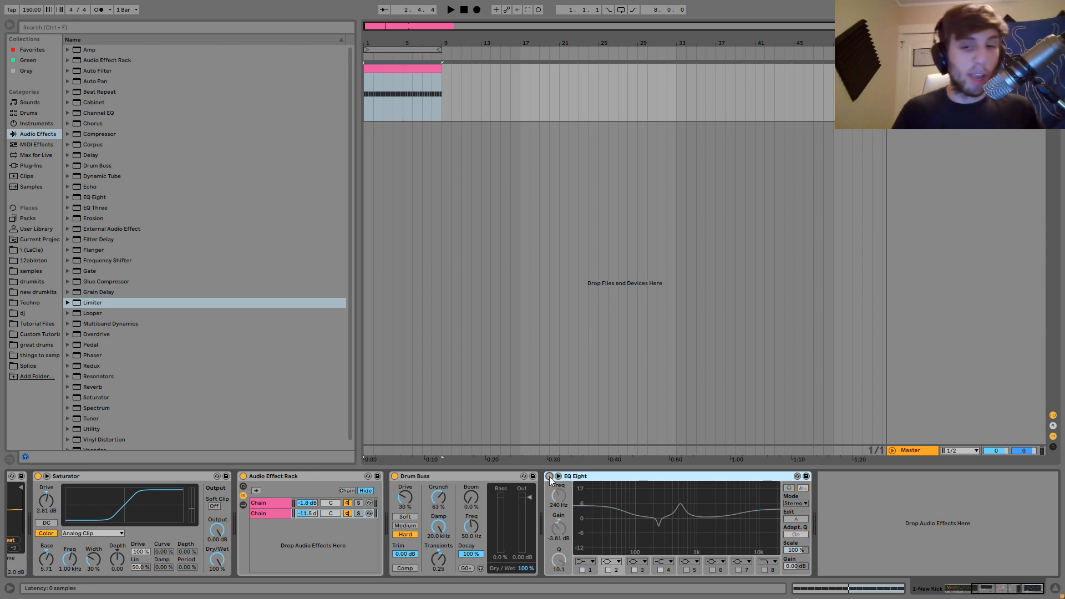
key("space")
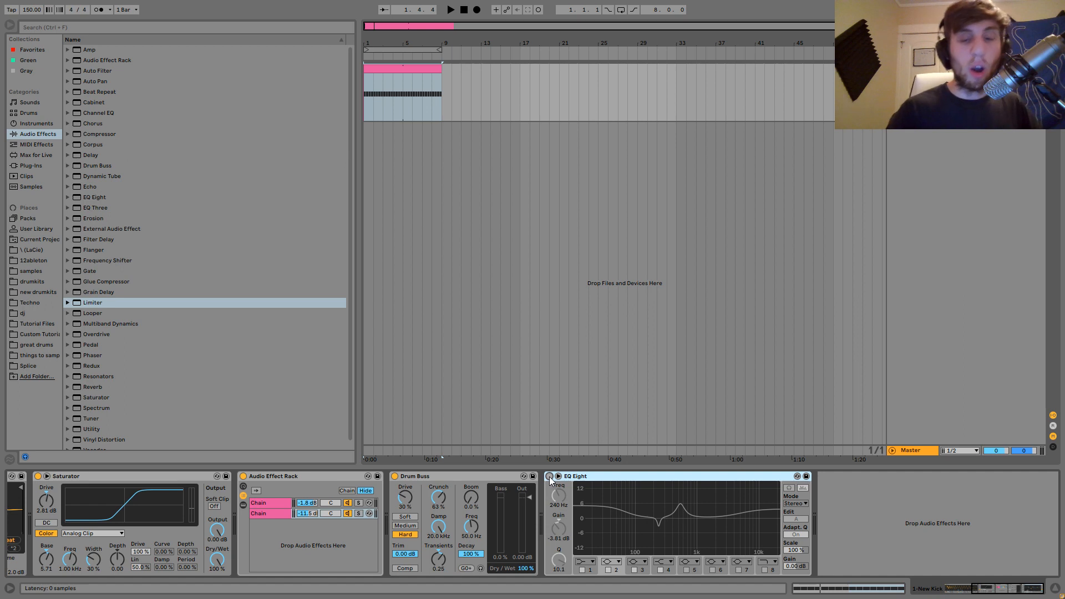
key("space")
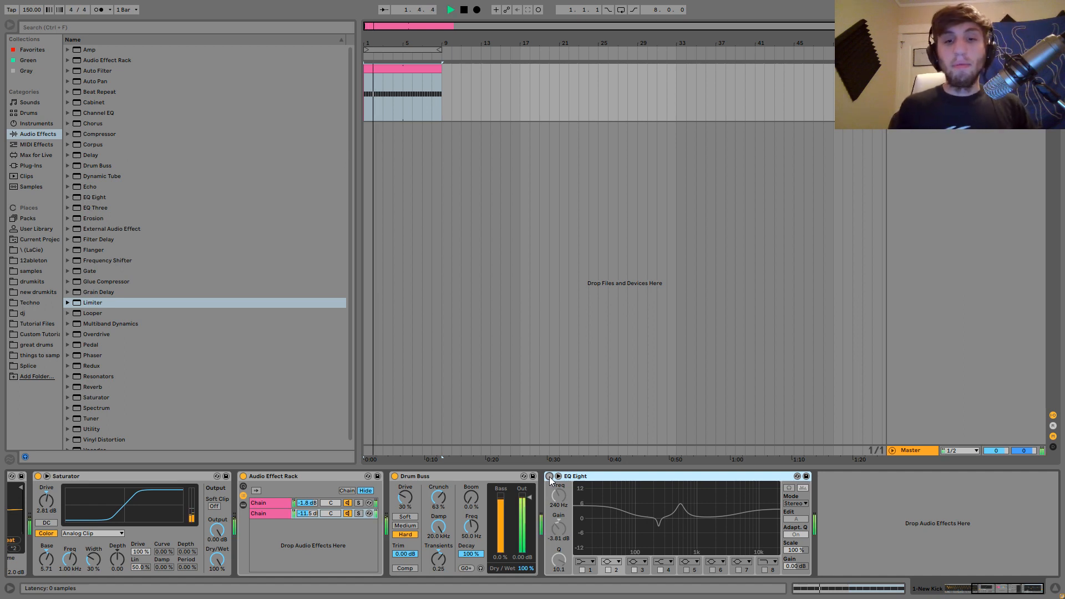
key("space")
key("space")
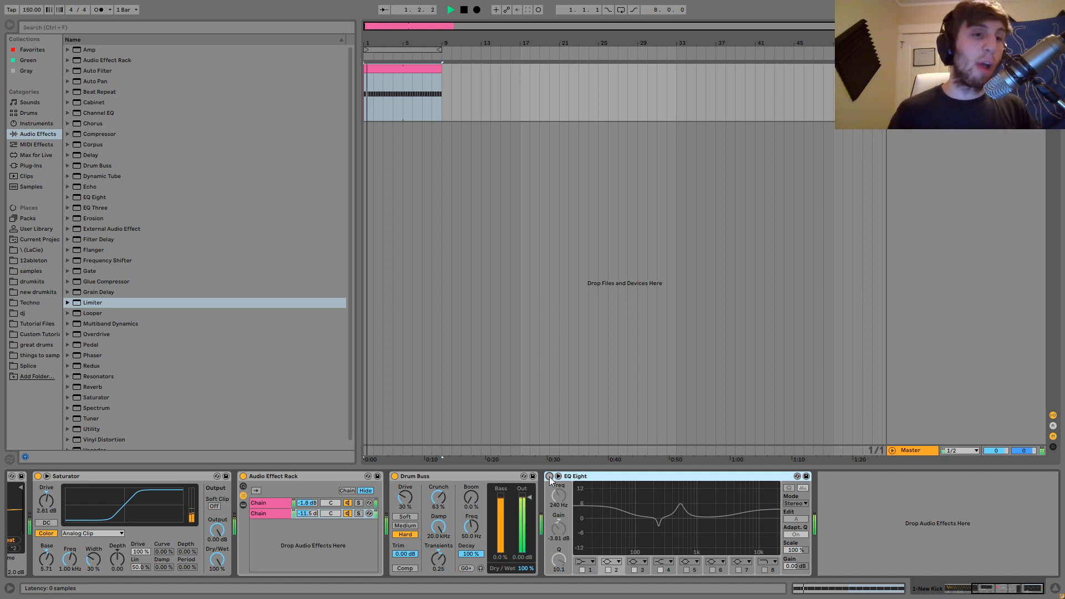
key("space")
Turn EQ Eight back on and play the kick with its curve applied.
left_click(549, 477)
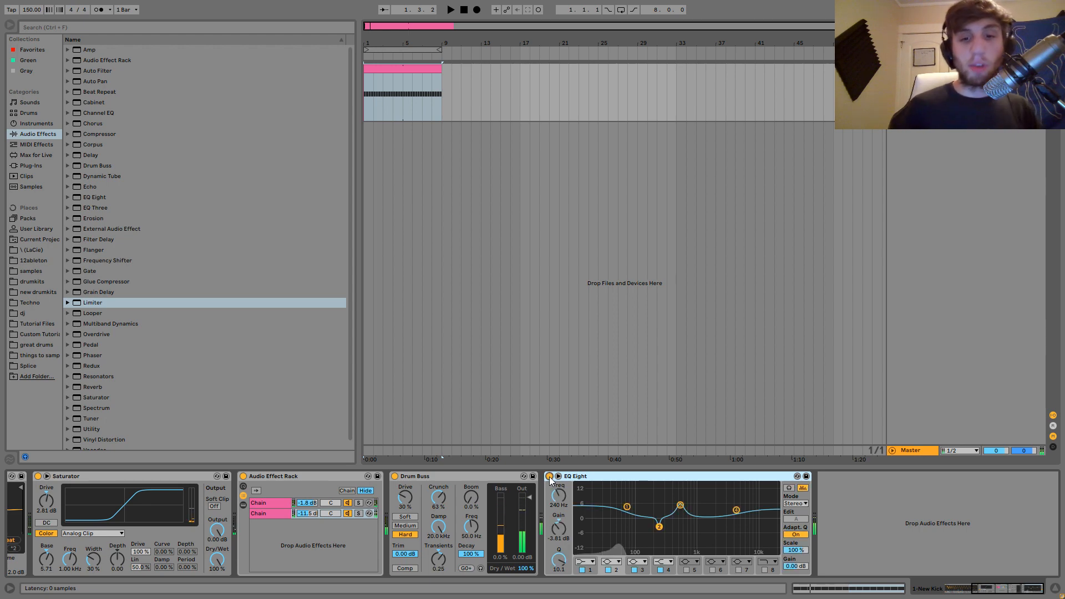
key("space")
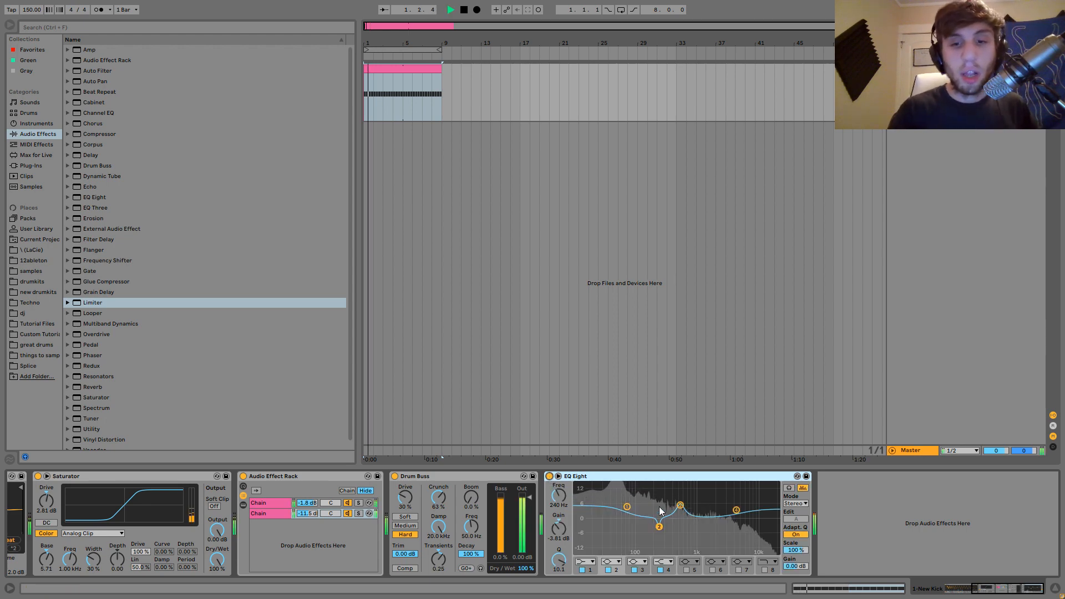
key("space")
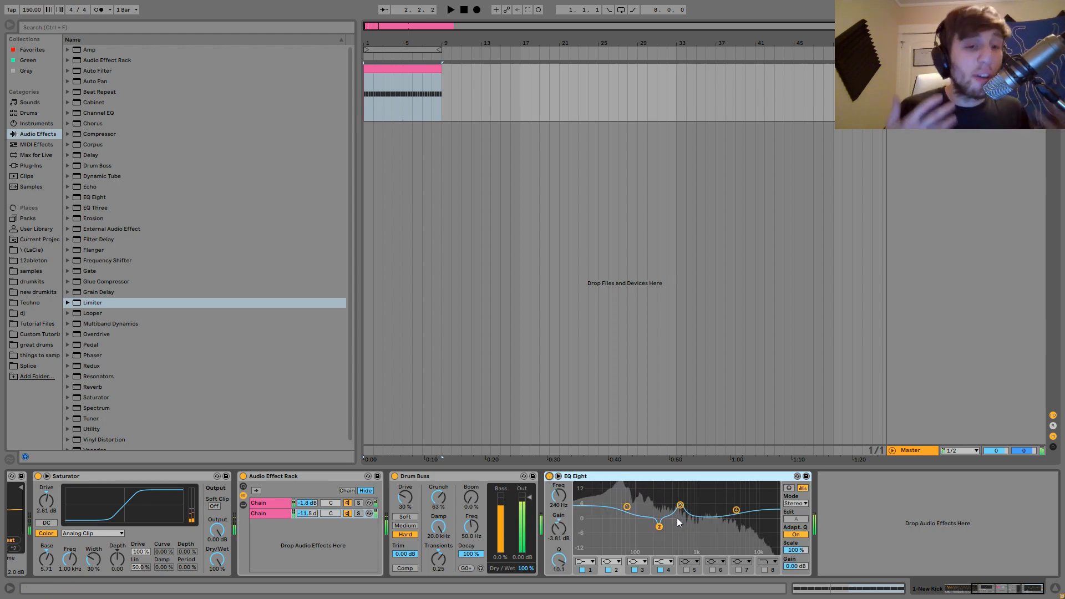